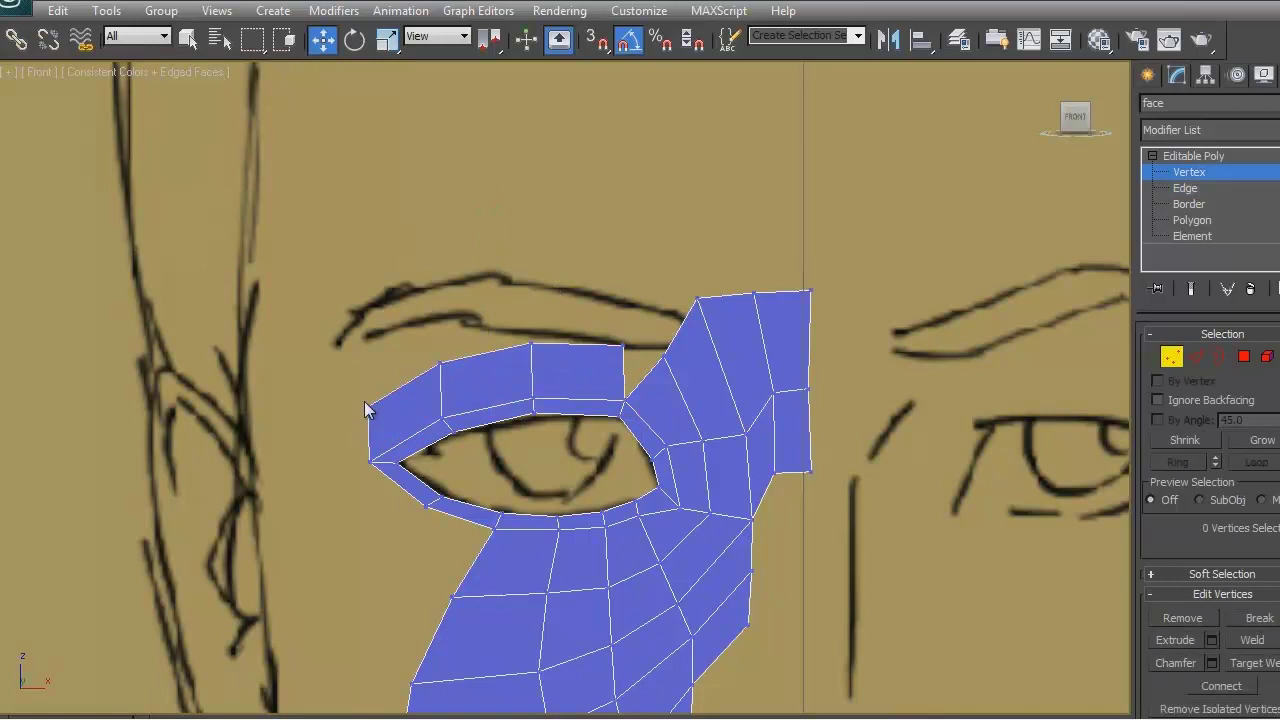
Step: Reposition the border vertices above the eye so the upper ring spreads outward and approaches the nose bridge mesh
left_click(370, 405)
left_click_drag(370, 405, 350, 441)
left_click(623, 345)
left_click_drag(664, 305, 688, 310)
left_click(440, 363)
left_click(531, 344)
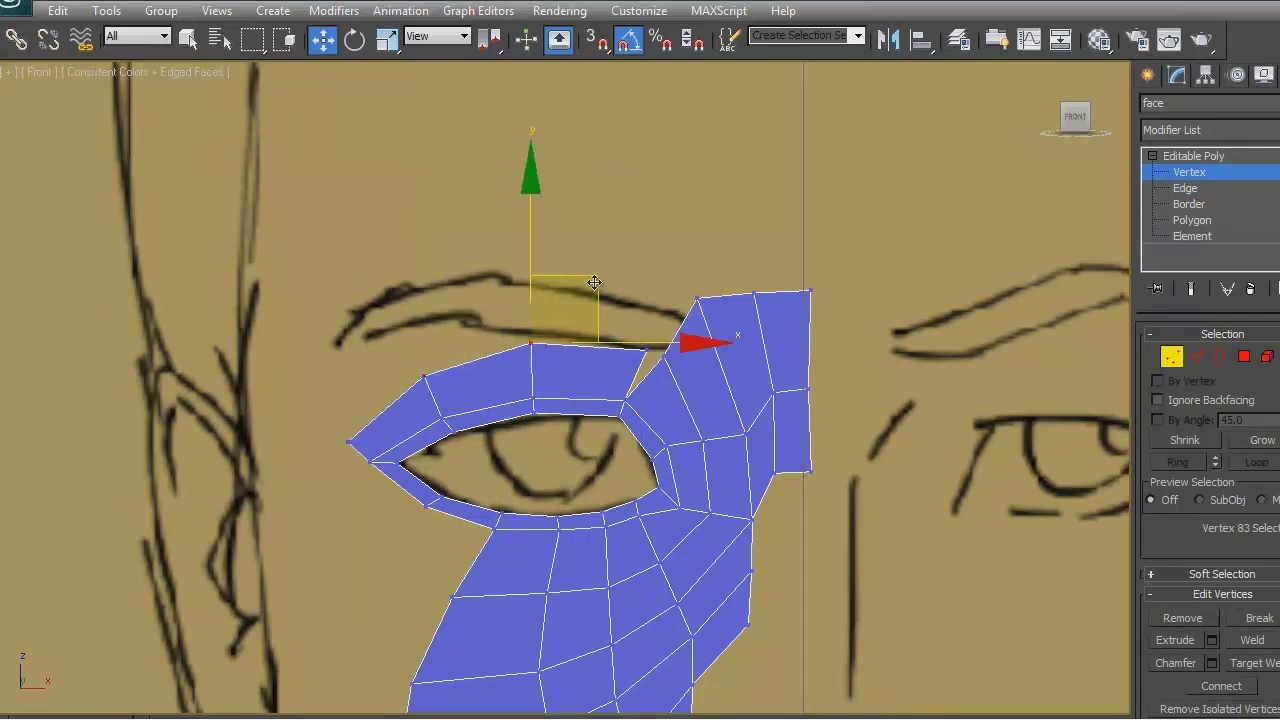
Step: Extrude the two open border edges below the eye's outer corner down and outward into new polygons
key("2")
left_click_drag(400, 480, 457, 553)
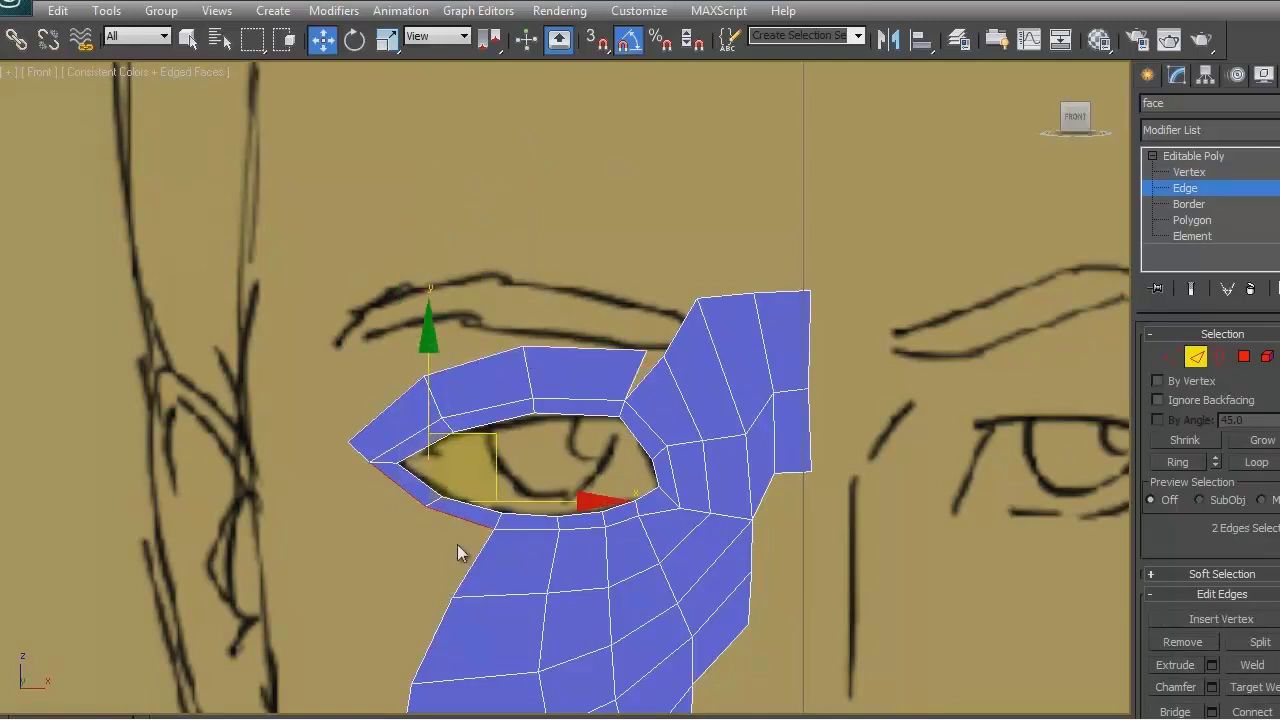
left_click_drag(496, 435, 444, 478, "shift")
Step: Reposition the new vertices below the eye's outer corner, closing in on the upper ring and the cheek mesh
key("1")
left_click(318, 503)
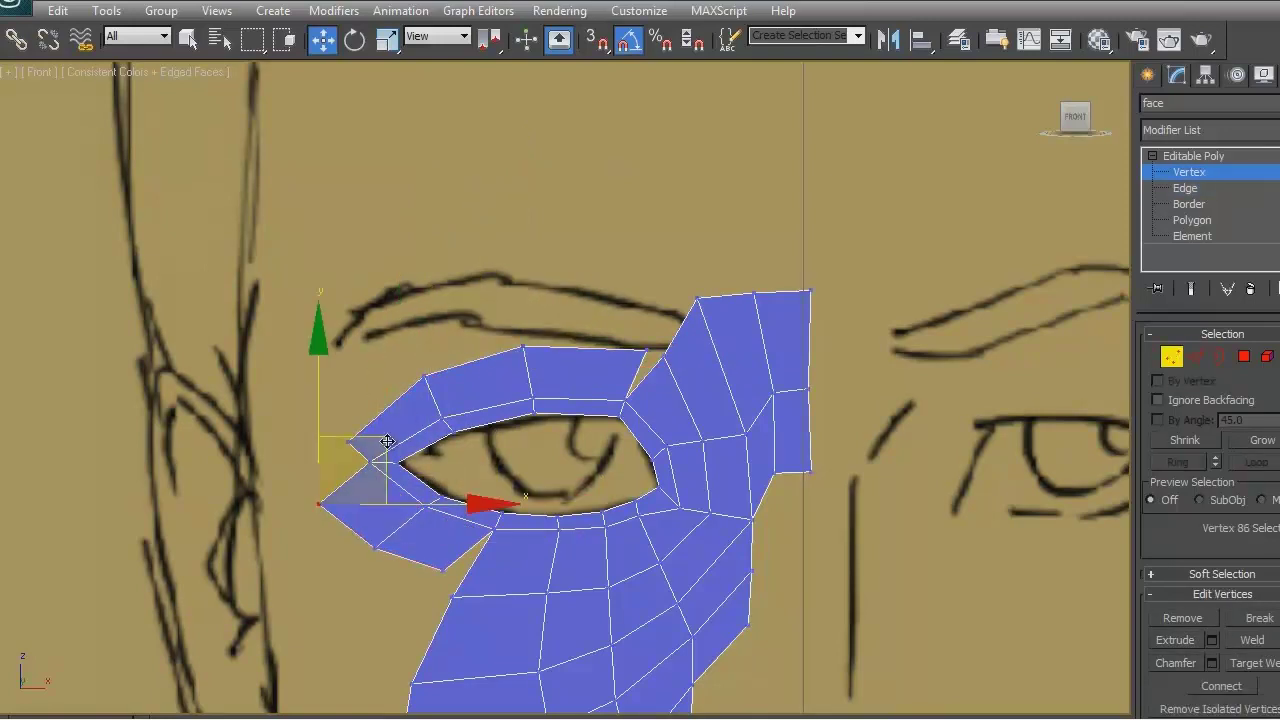
left_click(443, 570)
left_click_drag(475, 527, 469, 549)
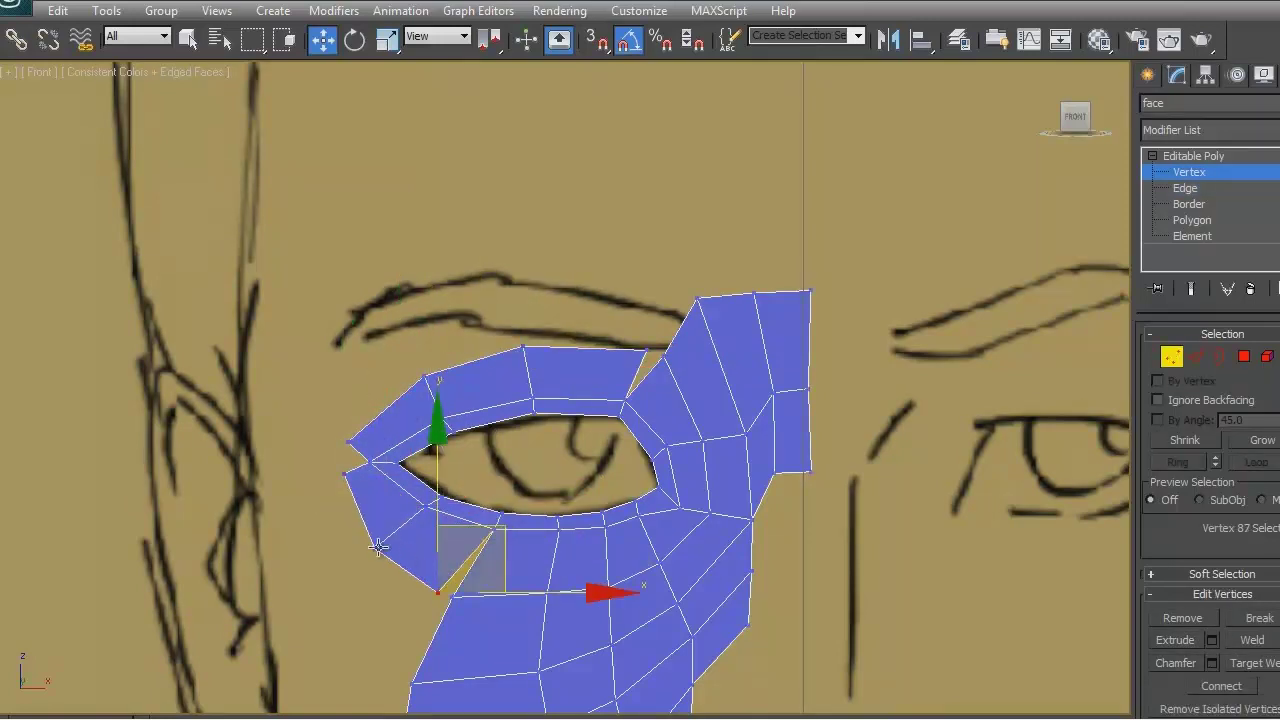
left_click(378, 547)
left_click(493, 472)
Step: Target weld the upper ring's inner end vertex to the nose bridge mesh and the lower strip's end vertex to the cheek
scroll(493, 472, "up", 3)
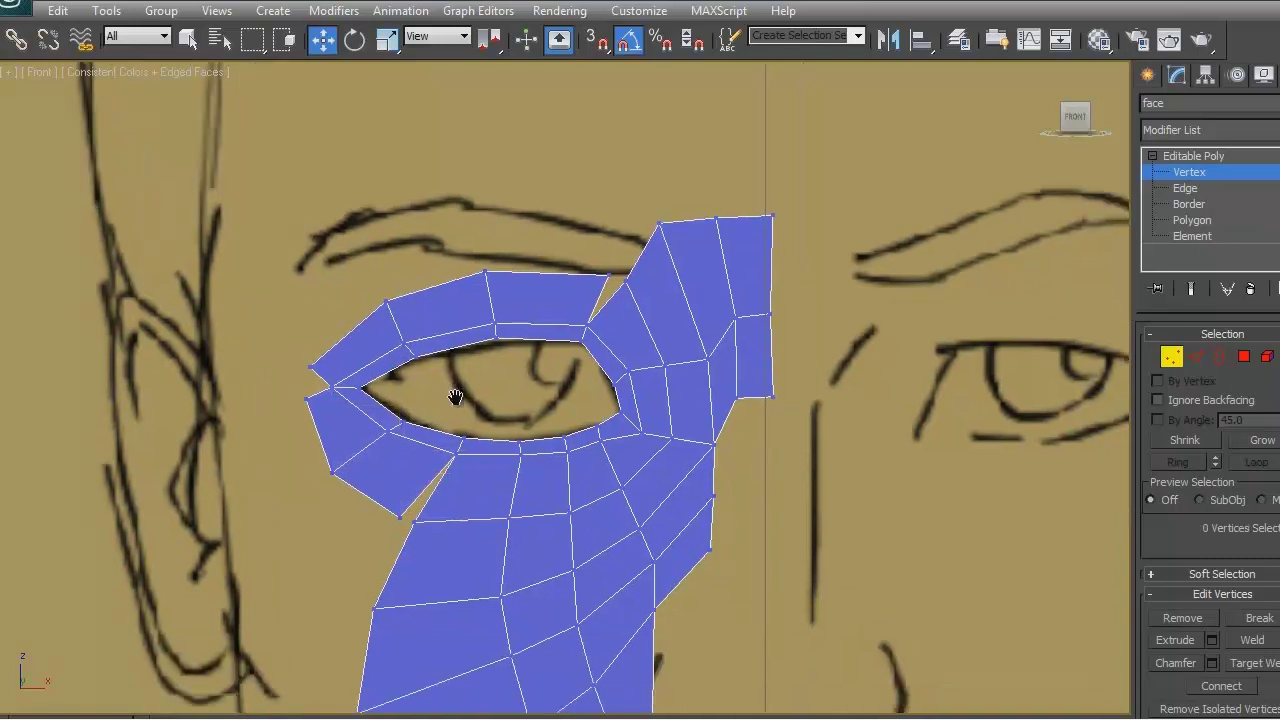
left_click(628, 226)
right_click(628, 226)
left_click(590, 277)
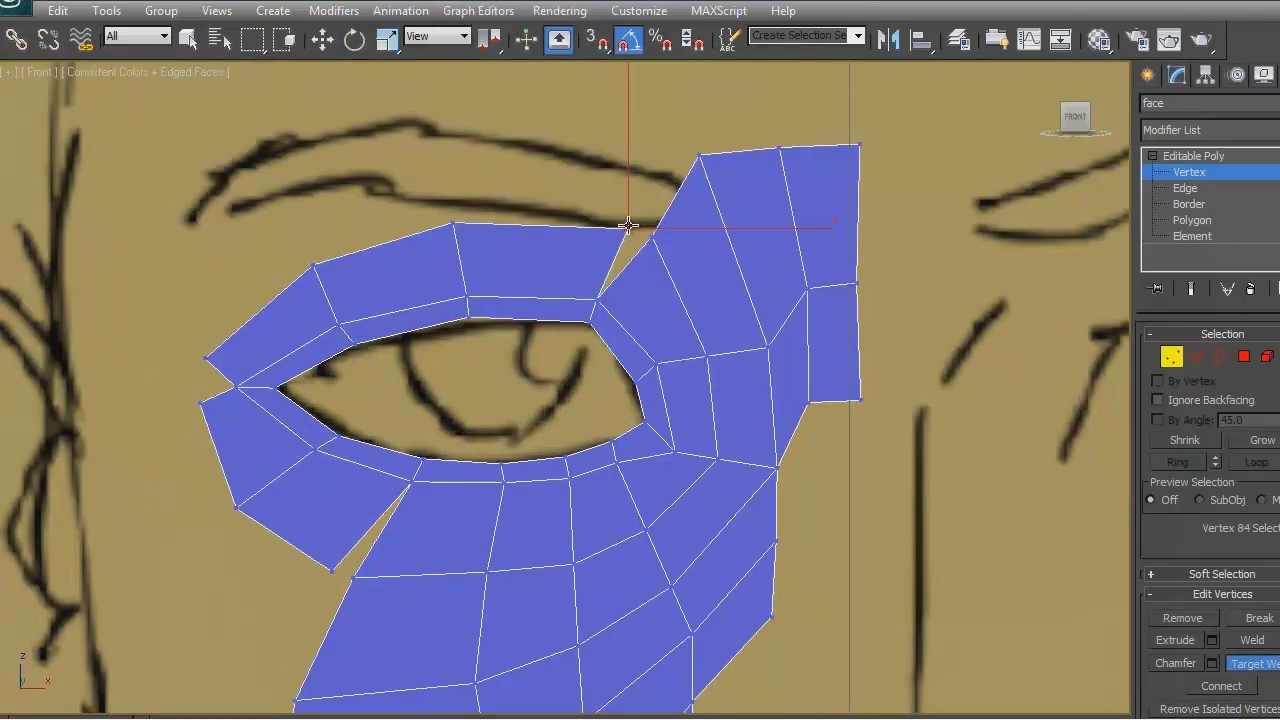
left_click(334, 567)
left_click(355, 577)
right_click(257, 603)
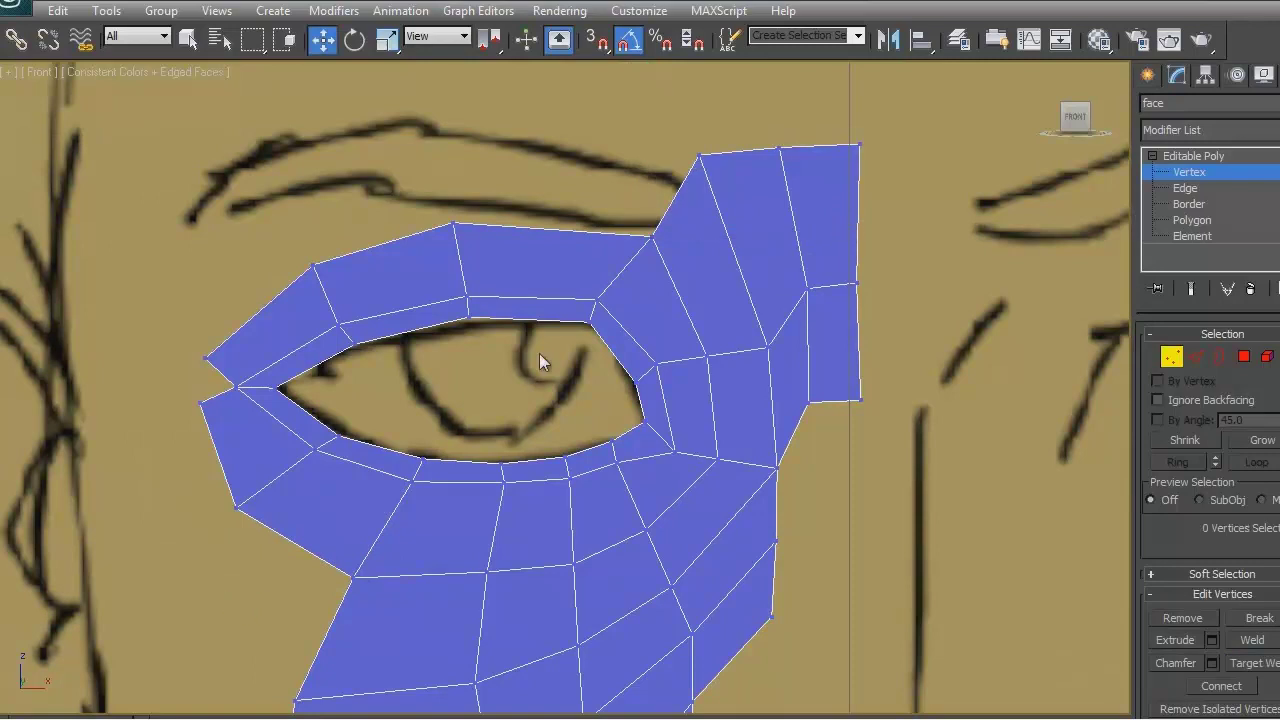
Step: Extrude the three border edges above the eye upward to the eyebrow as a second row of polygons
middle_click_drag(540, 354, 572, 398)
key("2")
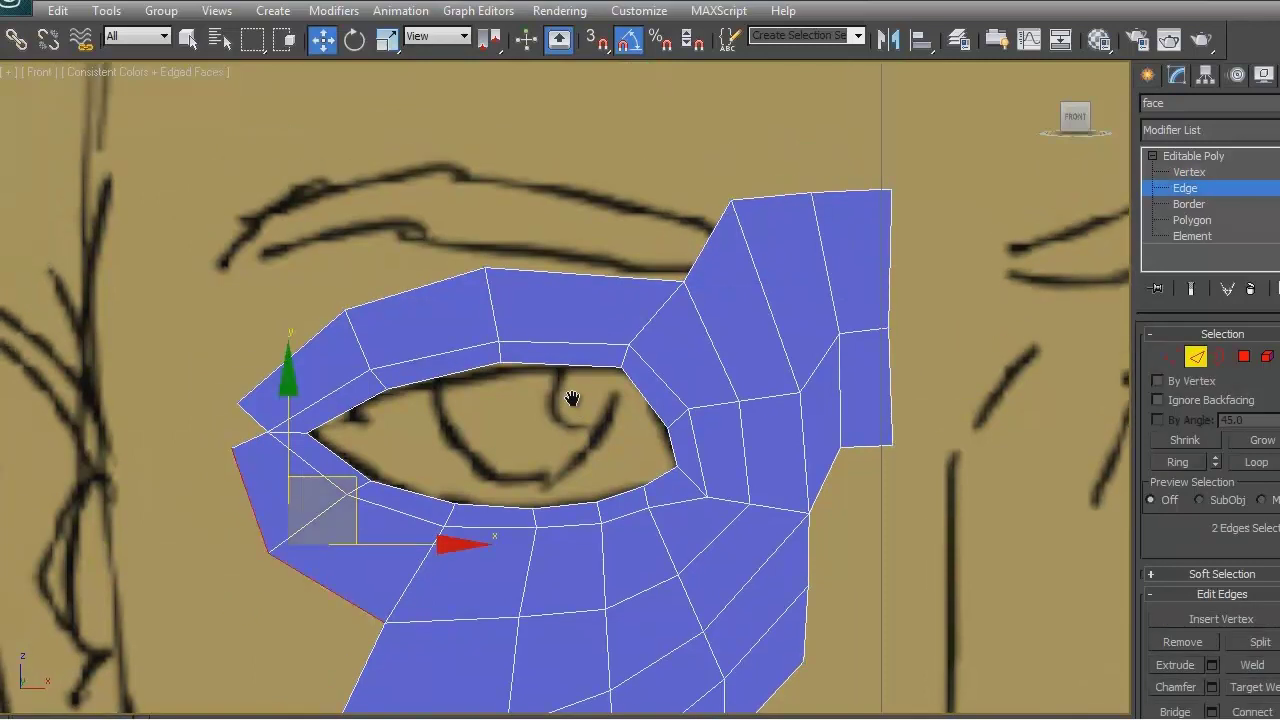
left_click(572, 398)
left_click(291, 356)
left_click(415, 289, "ctrl")
left_click(577, 276, "ctrl")
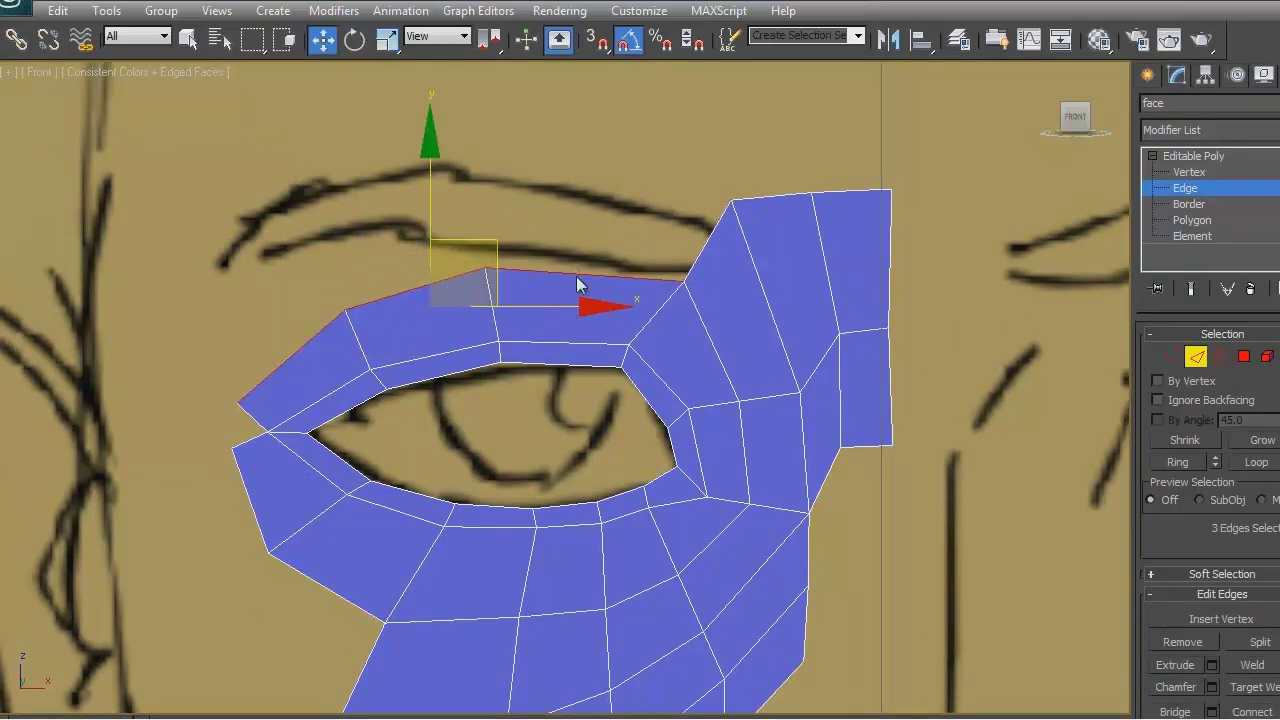
left_click_drag(495, 242, 490, 140)
Step: Reposition the new eyebrow row's vertices so the row fans out evenly around the eye
key("1")
left_click(238, 307)
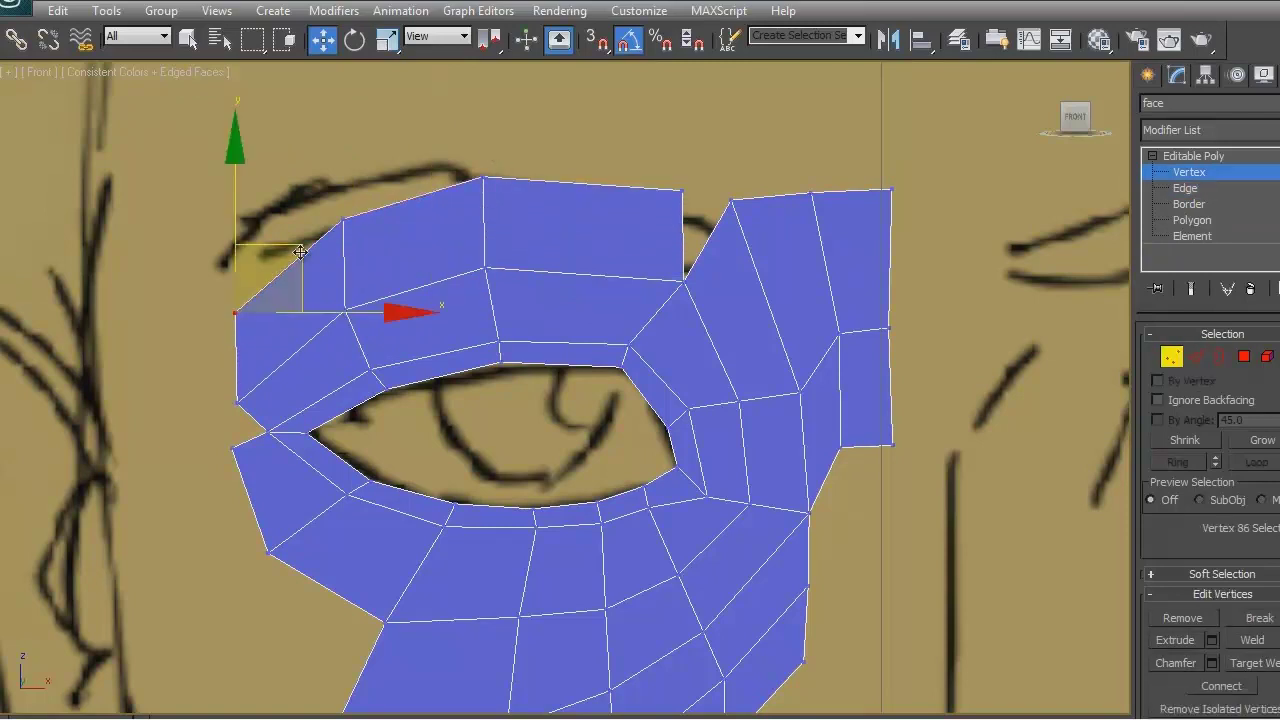
left_click_drag(302, 242, 266, 296)
left_click(343, 218)
left_click_drag(395, 168, 361, 205)
left_click(686, 203)
left_click_drag(679, 189, 705, 193)
left_click_drag(483, 177, 494, 172)
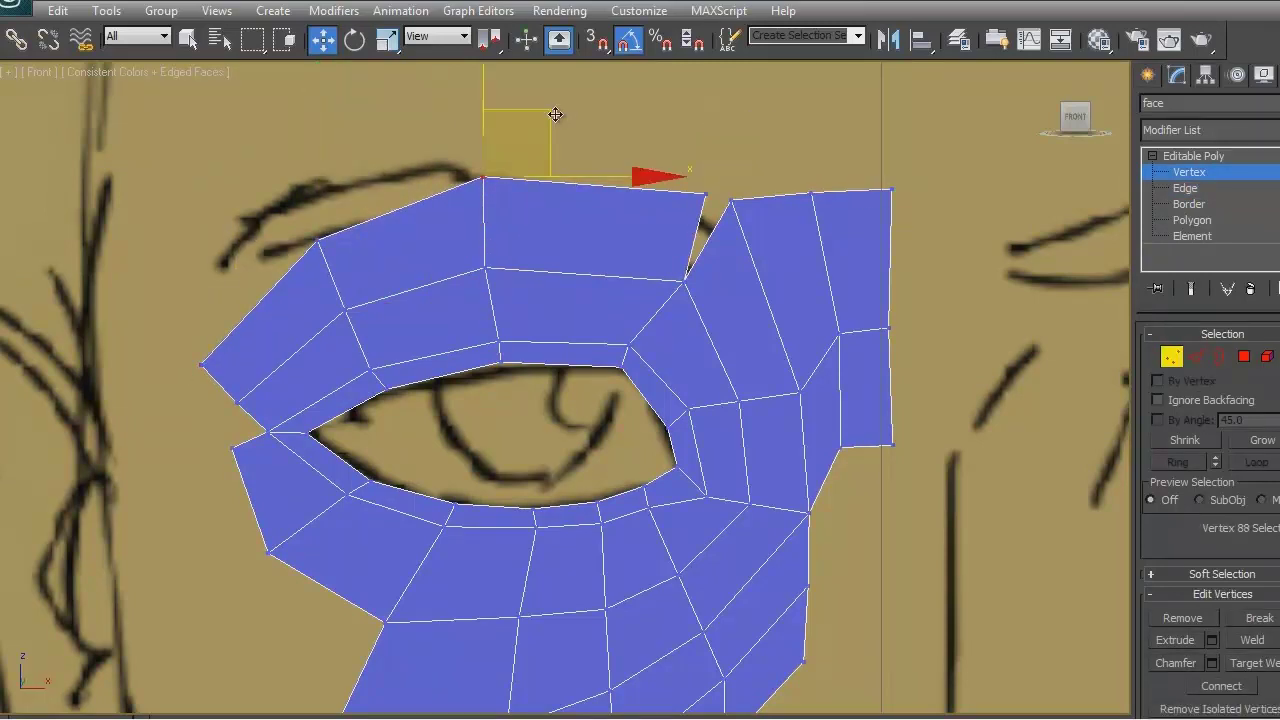
Step: Target weld the eyebrow row's inner end vertex to the neighbouring top vertex of the nose bridge mesh
left_click(705, 193)
key("ctrl+shift+w")
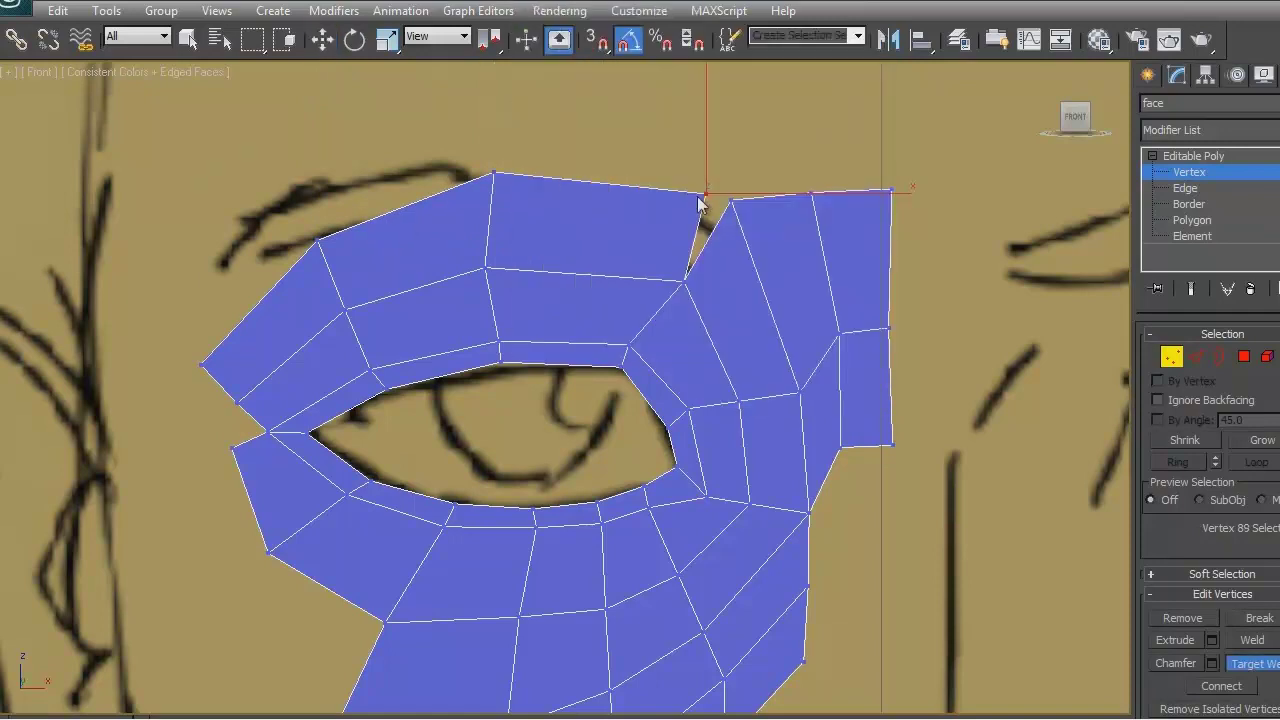
left_click(729, 199)
middle_click_drag(649, 146, 651, 134)
Step: Extrude the two outer border edges below the eye's outer corner into another row of polygons
key("2")
left_click(250, 478)
left_click(308, 562, "ctrl")
middle_click_drag(494, 420, 486, 275)
left_click_drag(350, 318, 250, 421, "shift")
Step: Reposition the new lower outer row's vertices to round its outline beside the eye and bring its end near the cheek
key("1")
left_click(128, 385)
left_click_drag(194, 324, 260, 256)
left_click(200, 208)
left_click(229, 290)
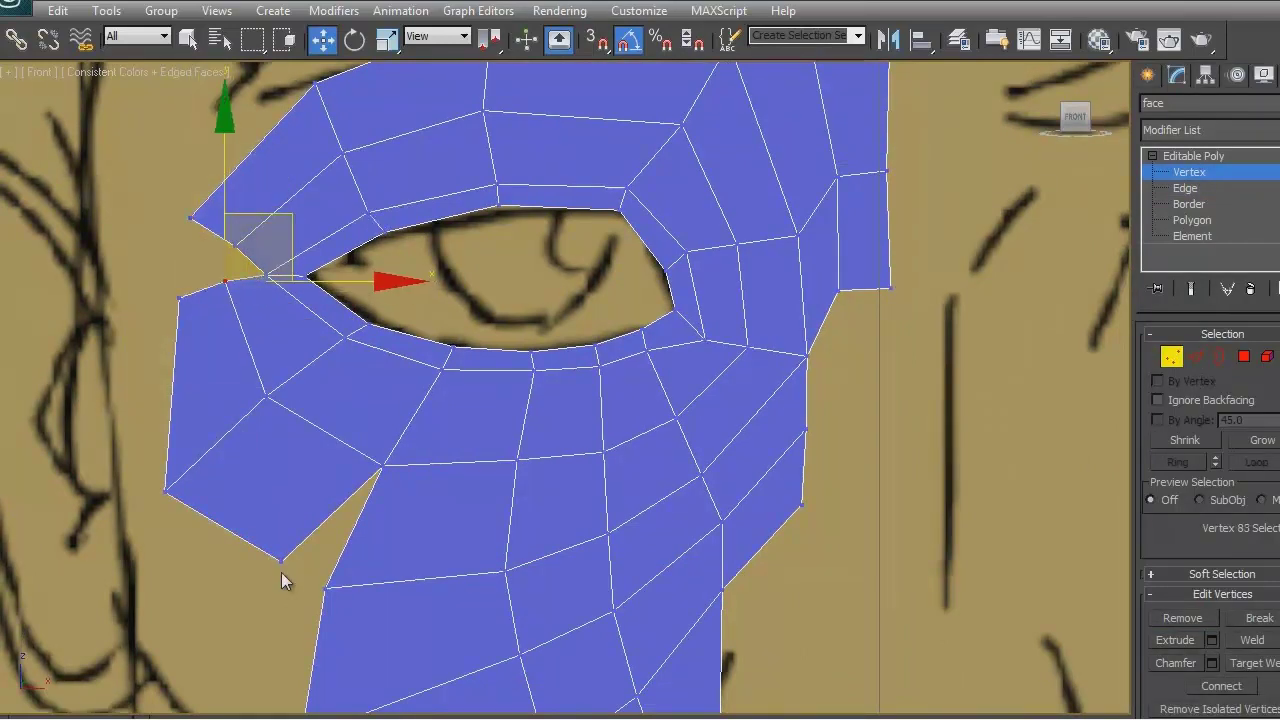
left_click(281, 560)
left_click_drag(350, 496, 370, 518)
left_click(165, 490)
left_click_drag(190, 465, 209, 442)
Step: Target weld the lower outer row's end vertex to the cheek's border vertex
left_click(302, 585)
right_click(305, 588)
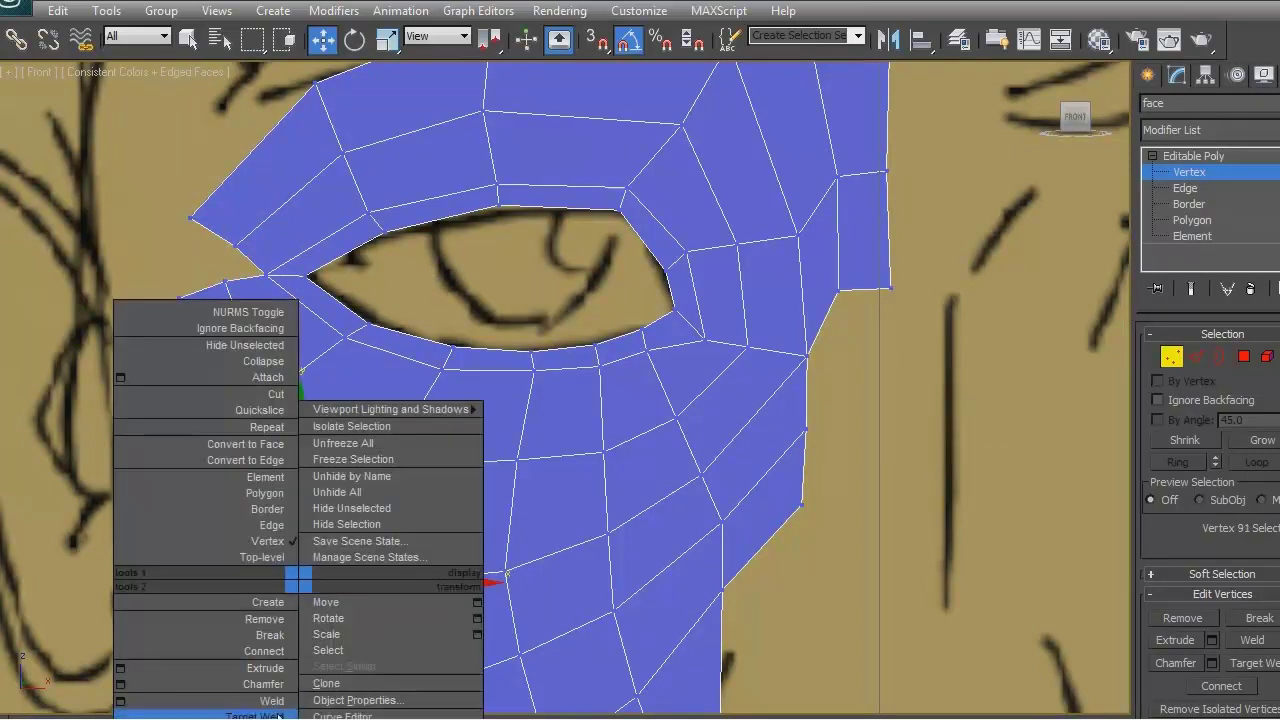
left_click(255, 708)
left_click(300, 583)
left_click(323, 589)
Step: Adjust the lower border vertex next to the eye's outer corner to even out the gap
middle_click_drag(191, 570, 189, 402)
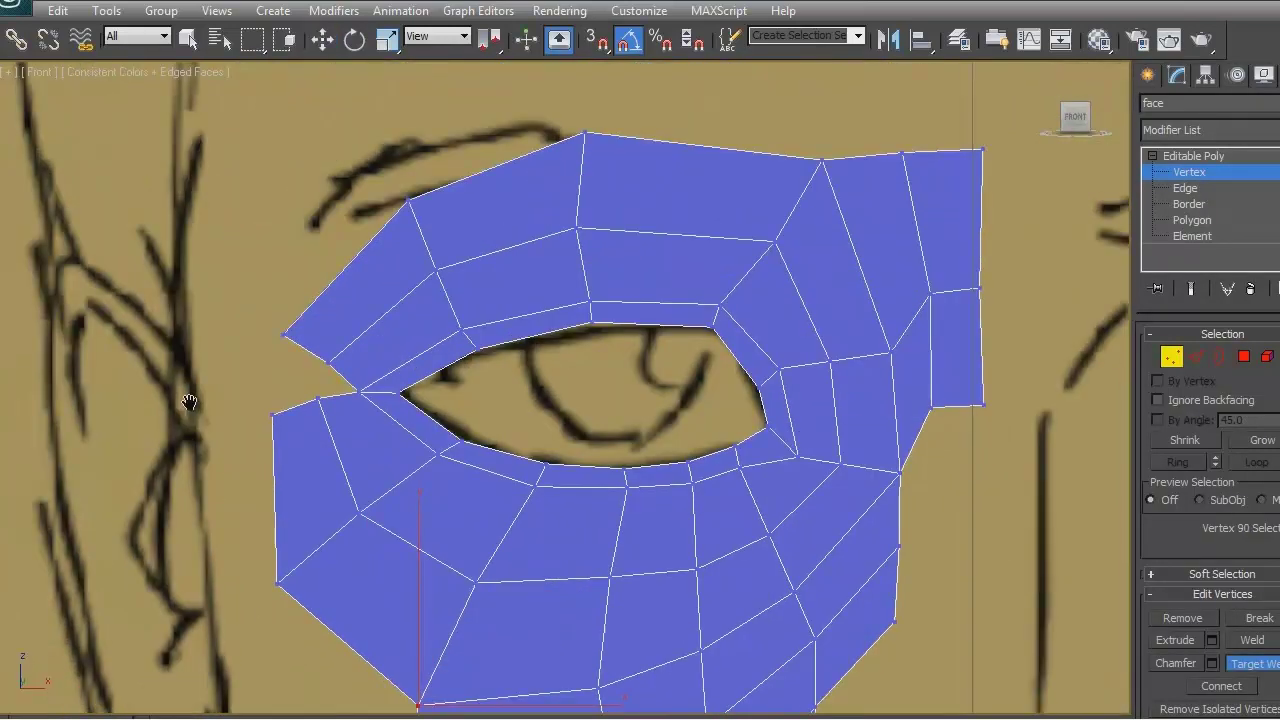
left_click(321, 404)
key("w")
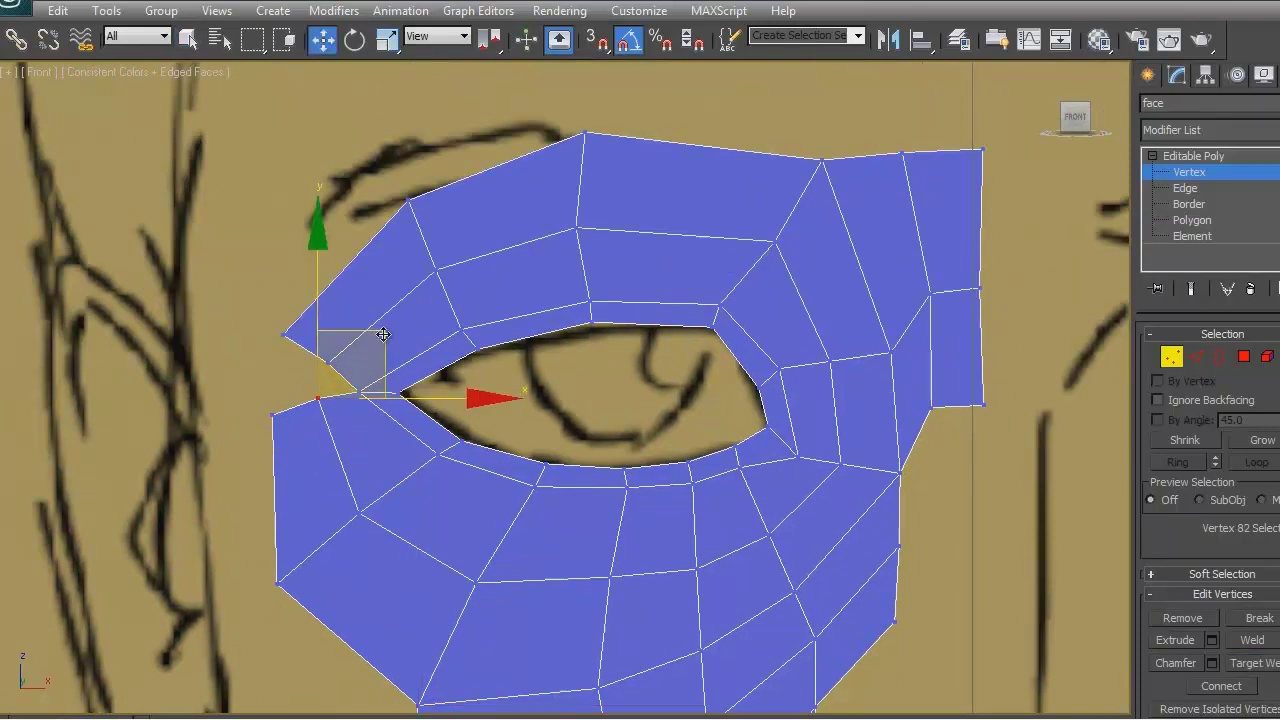
left_click(409, 391)
scroll(409, 391, "down", 3)
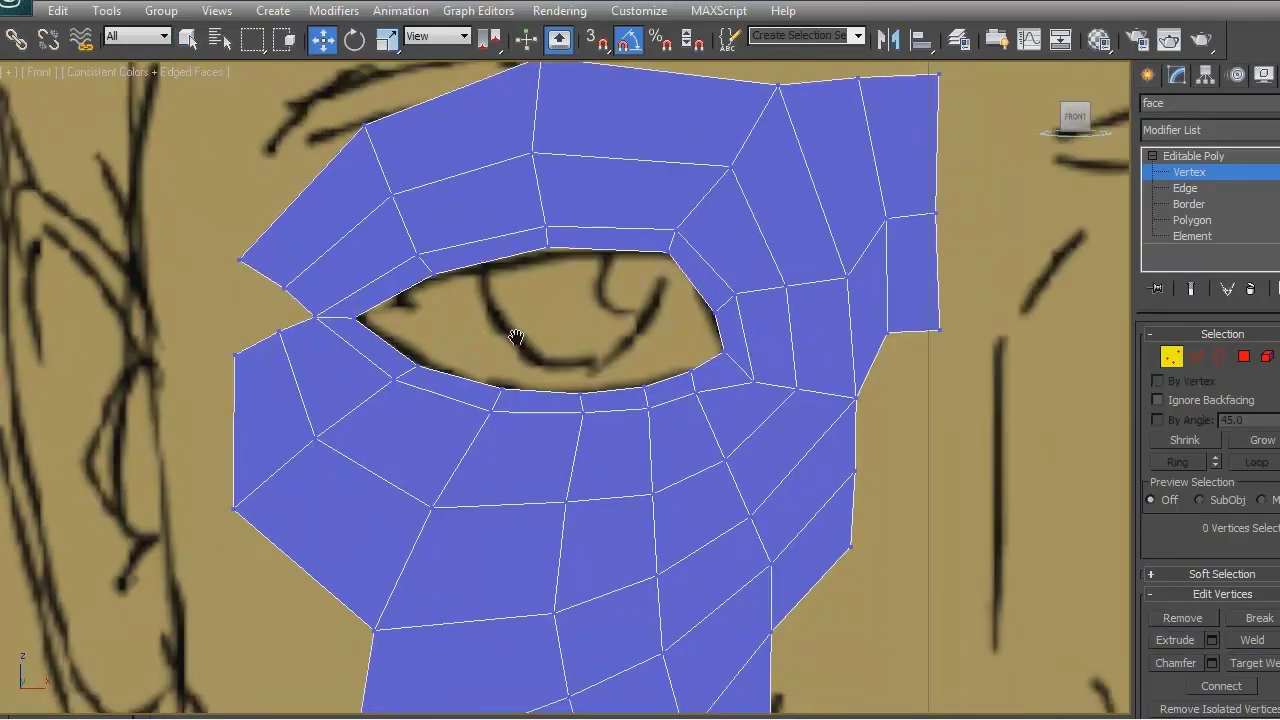
Step: Create polygons across the gap at the eye's outer corner to join the upper and lower rows
middle_click_drag(510, 337, 510, 295)
scroll(510, 295, "up", 3)
key("4")
left_click(390, 332)
right_click(363, 318)
scroll(249, 354, "up", 5)
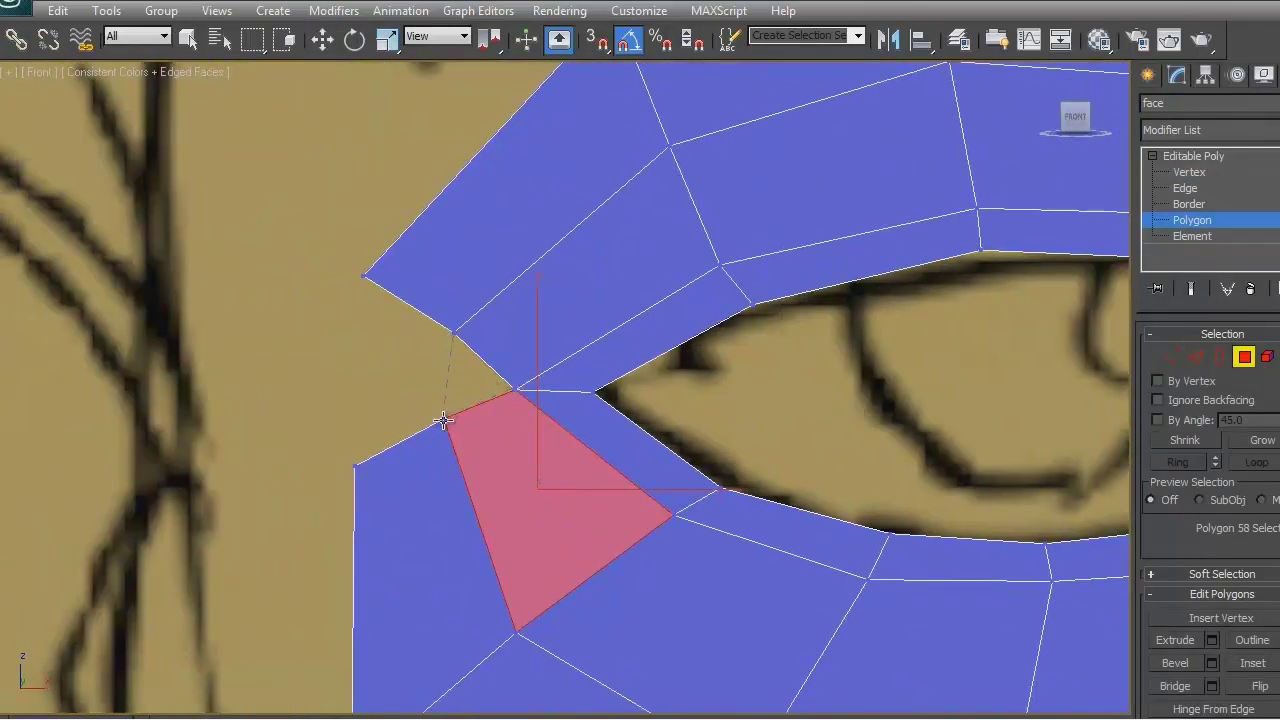
left_click(497, 390, "ctrl")
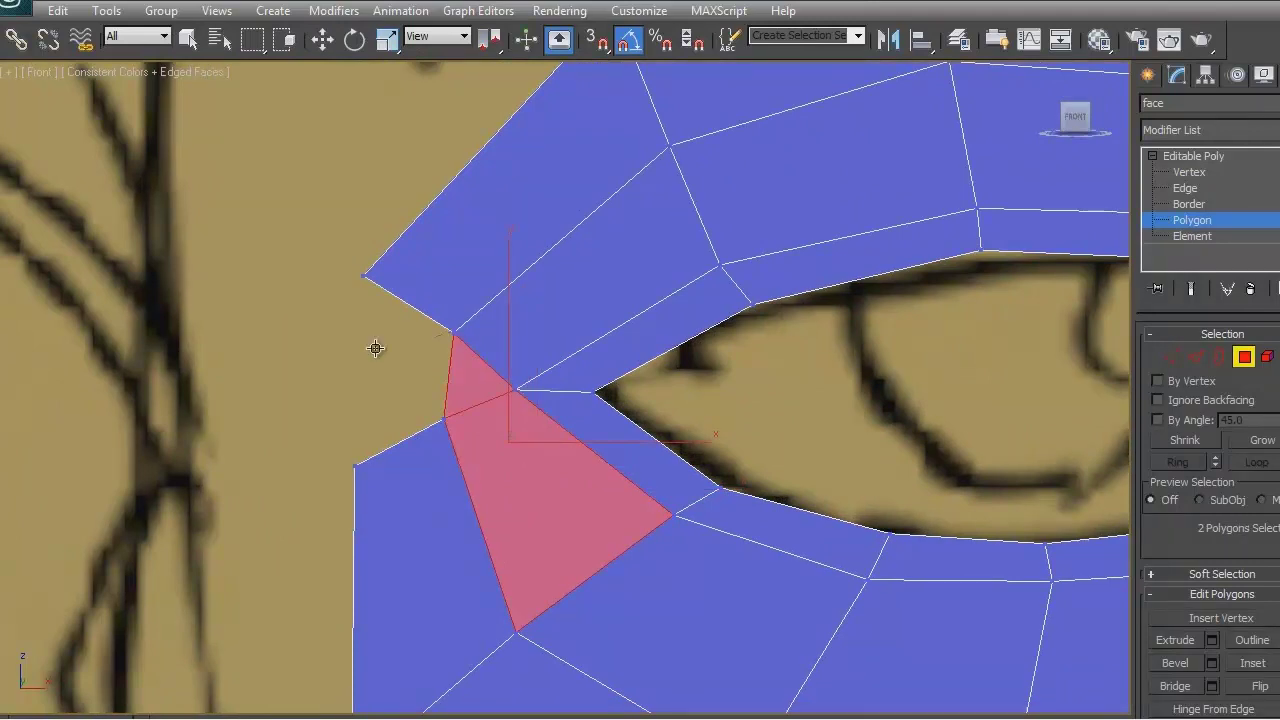
left_click(400, 370, "ctrl")
left_click(324, 333)
scroll(780, 377, "down", 5)
middle_click_drag(780, 377, 710, 335)
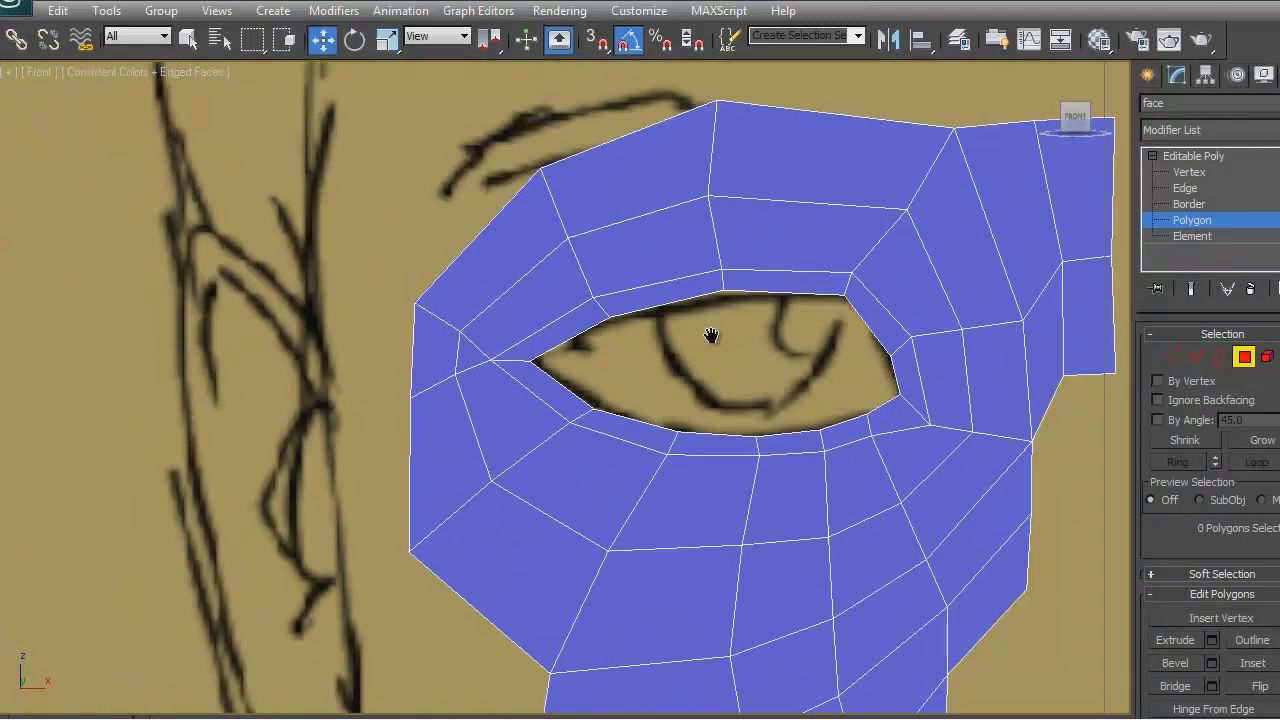
Step: Show the left and front views side by side and frame the eye region in both
scroll(697, 424, "down", 3)
scroll(697, 424, "up", 2)
middle_click_drag(697, 424, 623, 331)
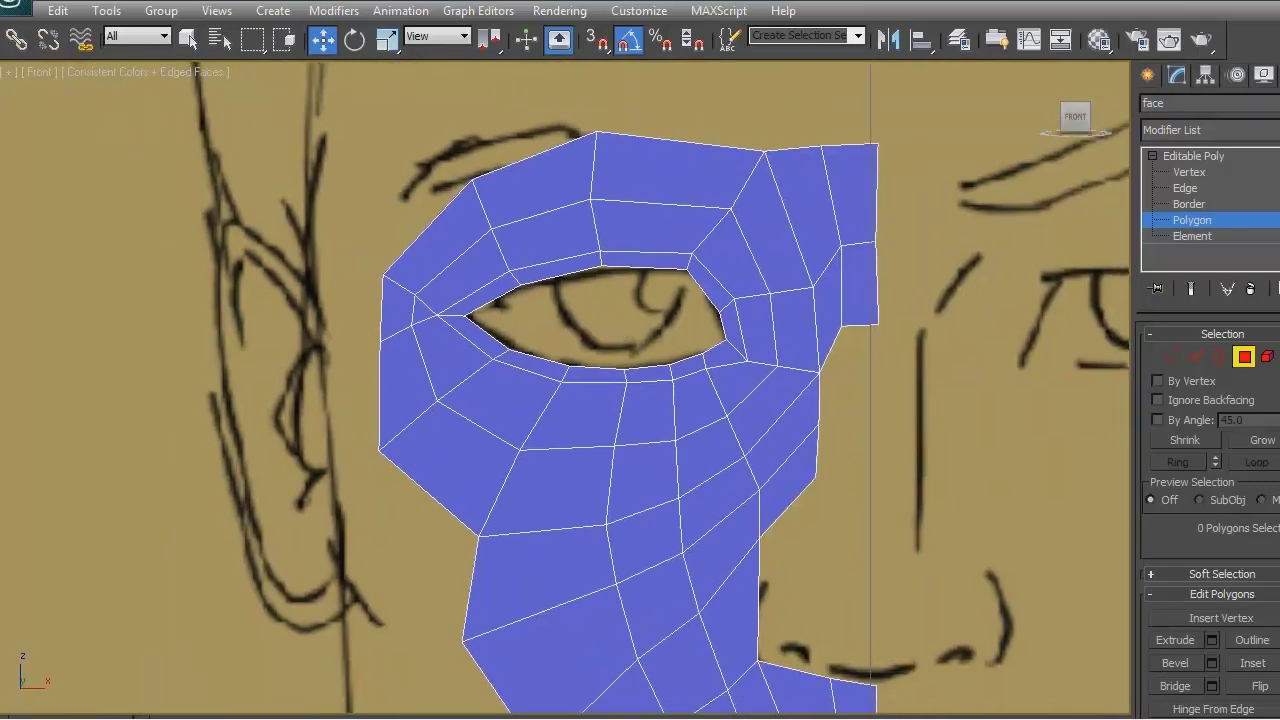
key("l")
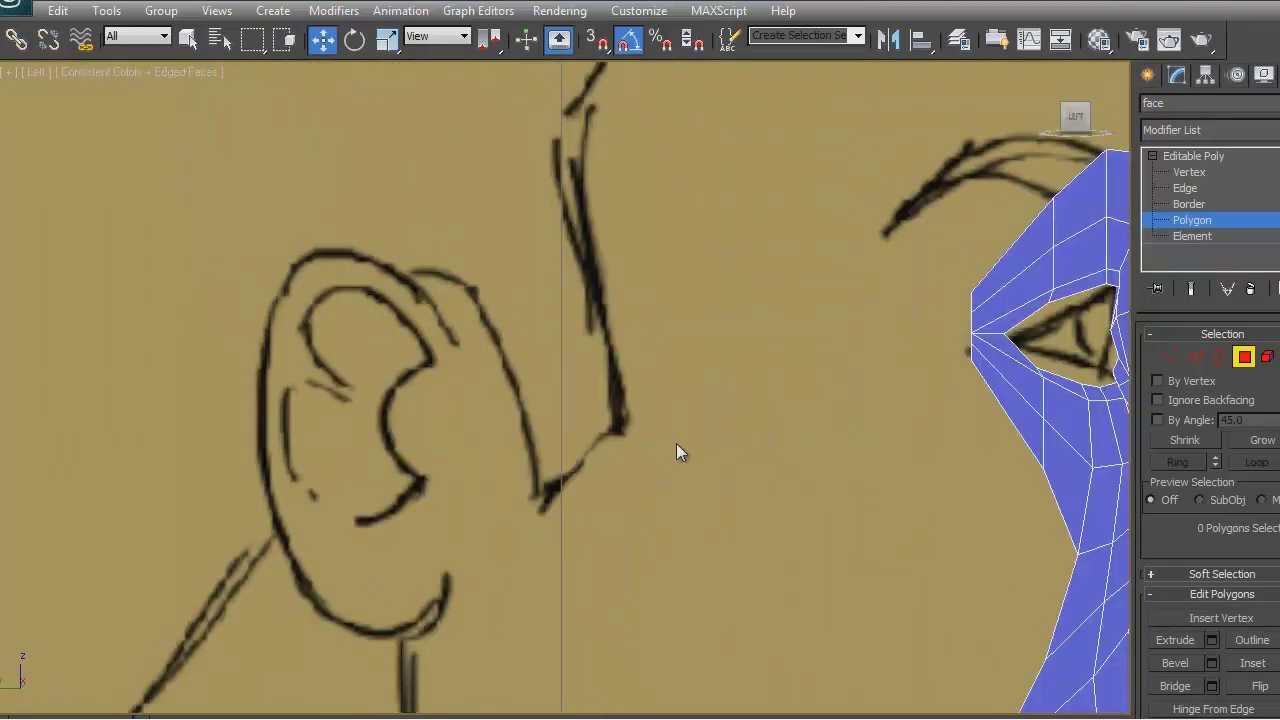
scroll(795, 400, "down", 5)
key("alt+w")
key("f")
scroll(857, 385, "up", 3)
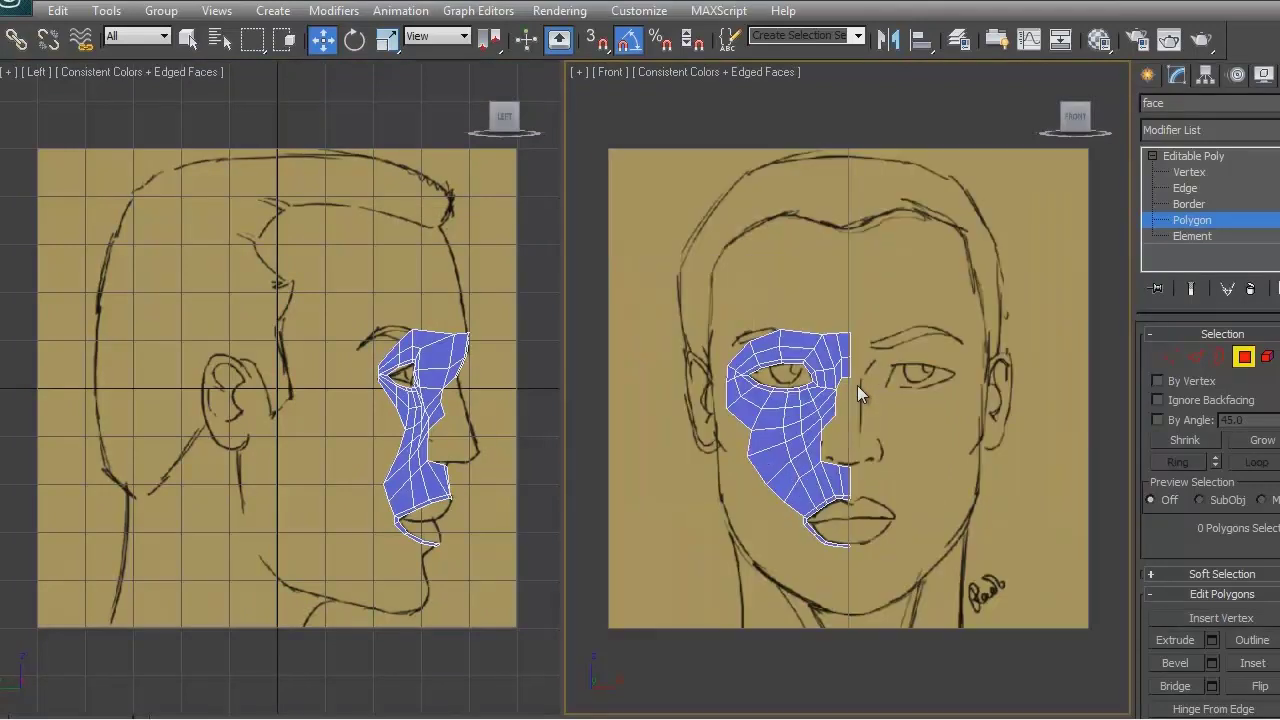
key("ctrl+w")
left_click_drag(685, 325, 866, 428)
left_click_drag(466, 400, 486, 428)
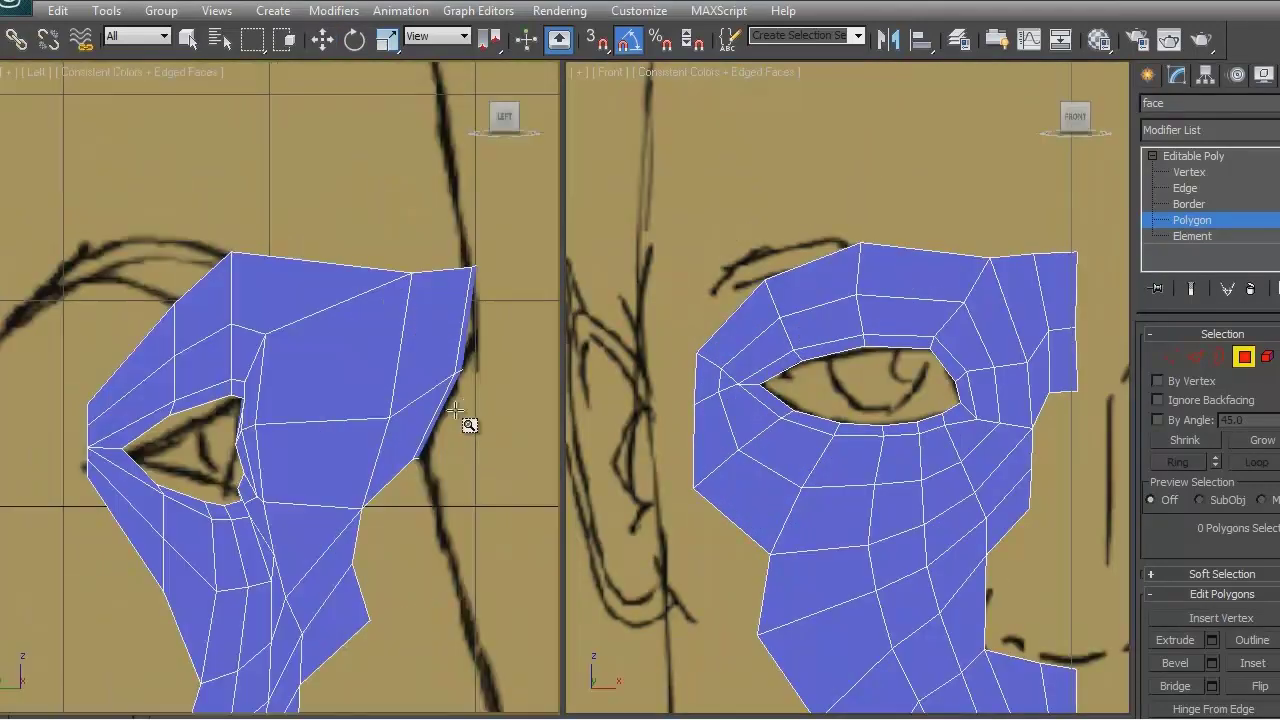
key("w")
middle_click_drag(486, 428, 491, 357)
Step: Move the two outermost vertices beside the eye's outer corner farther back in the left view
key("1")
left_click_drag(709, 412, 690, 490)
left_click_drag(766, 436, 766, 425)
left_click_drag(666, 346, 706, 420)
left_click_drag(760, 378, 768, 378)
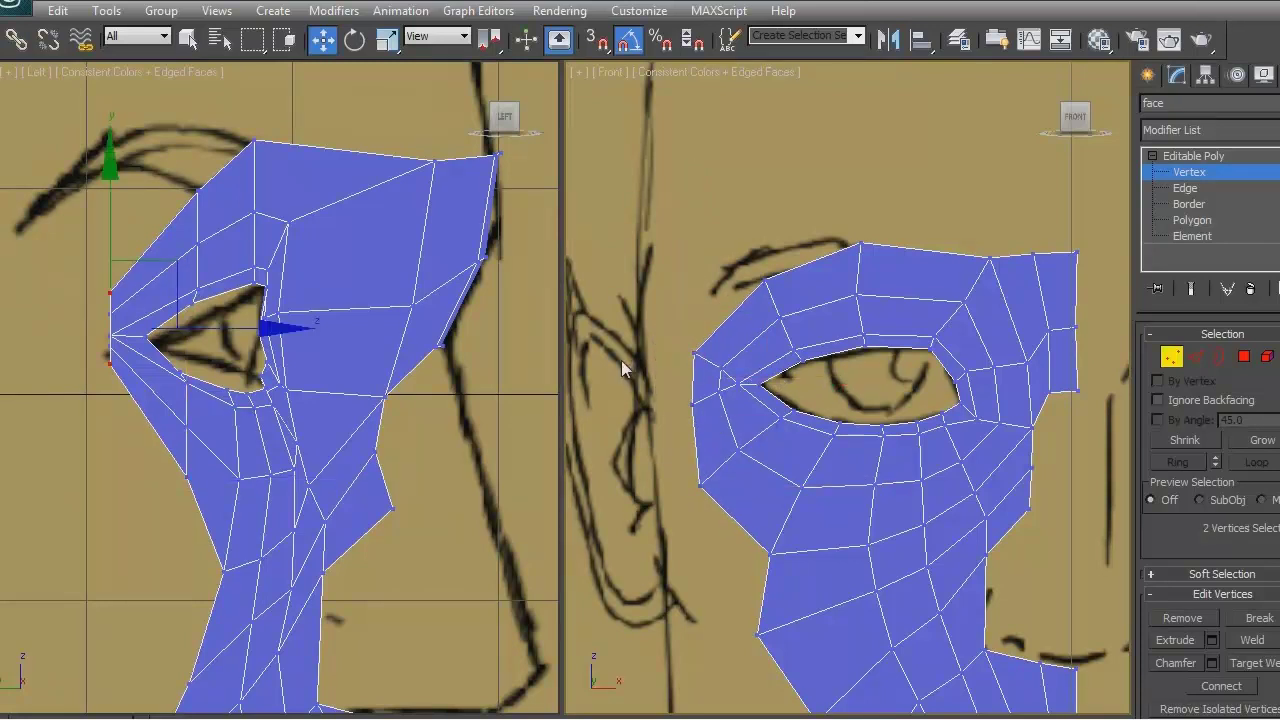
middle_click_drag(156, 496, 169, 491)
left_click_drag(205, 326, 178, 325)
left_click_drag(706, 358, 732, 402)
left_click_drag(665, 335, 703, 416)
left_click(314, 392)
left_click_drag(706, 356, 731, 402)
Step: Move the three middle-row vertices above the eye back in the left view and adjust the two at its outer corner
left_click_drag(755, 295, 818, 370)
left_click(856, 296, "ctrl")
left_click(963, 302, "ctrl")
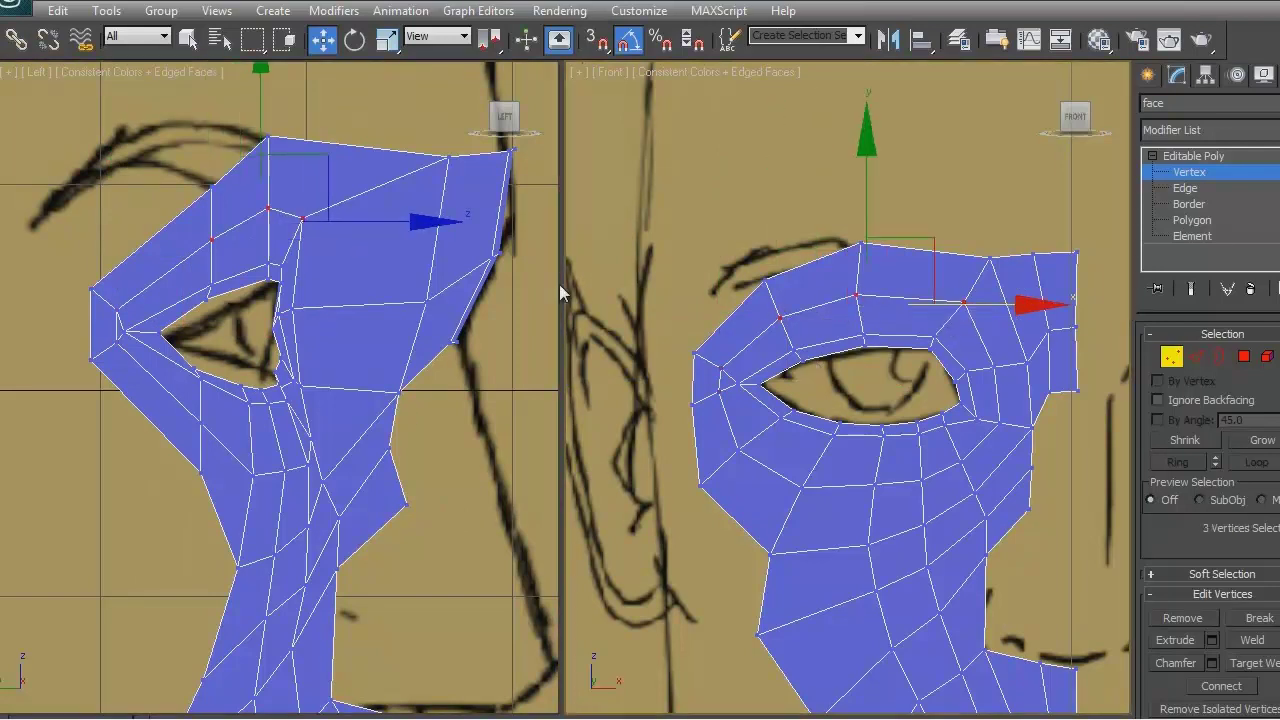
left_click_drag(372, 222, 345, 219)
left_click(117, 307)
left_click_drag(117, 307, 200, 345)
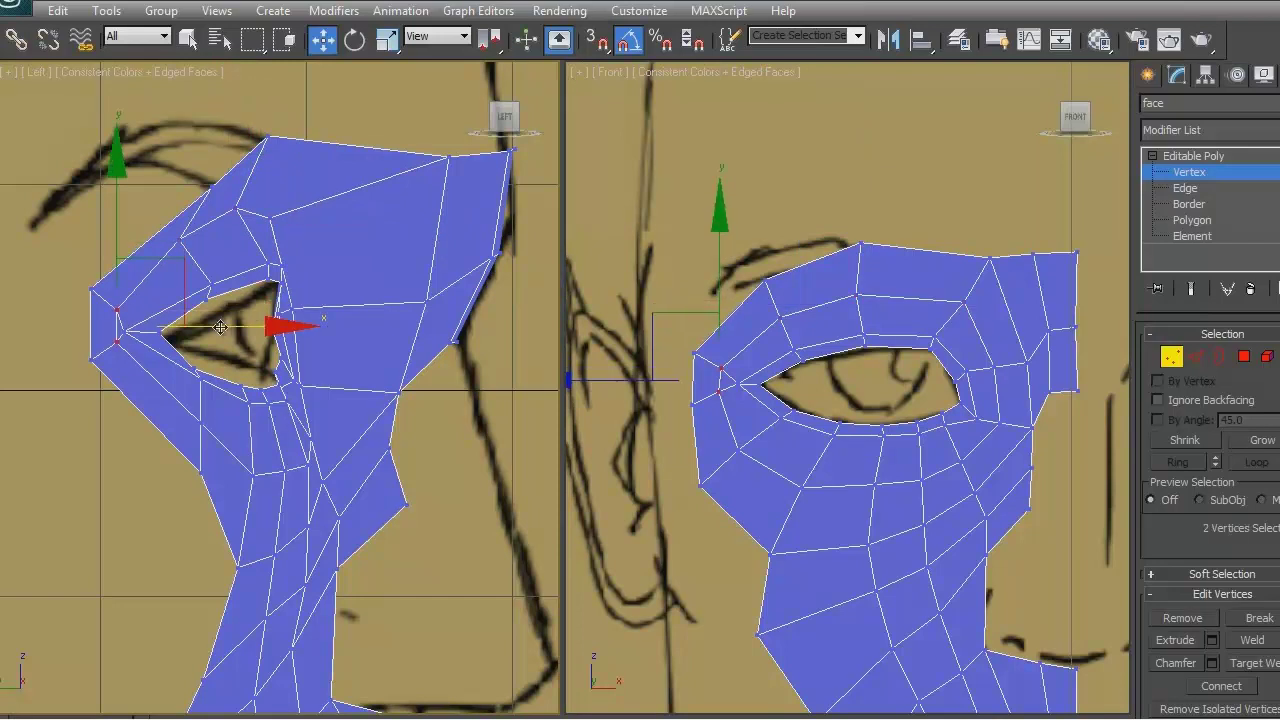
Step: Fine-tune the depth of the vertices below and beside the eye's inner corner in the left view
left_click(292, 470)
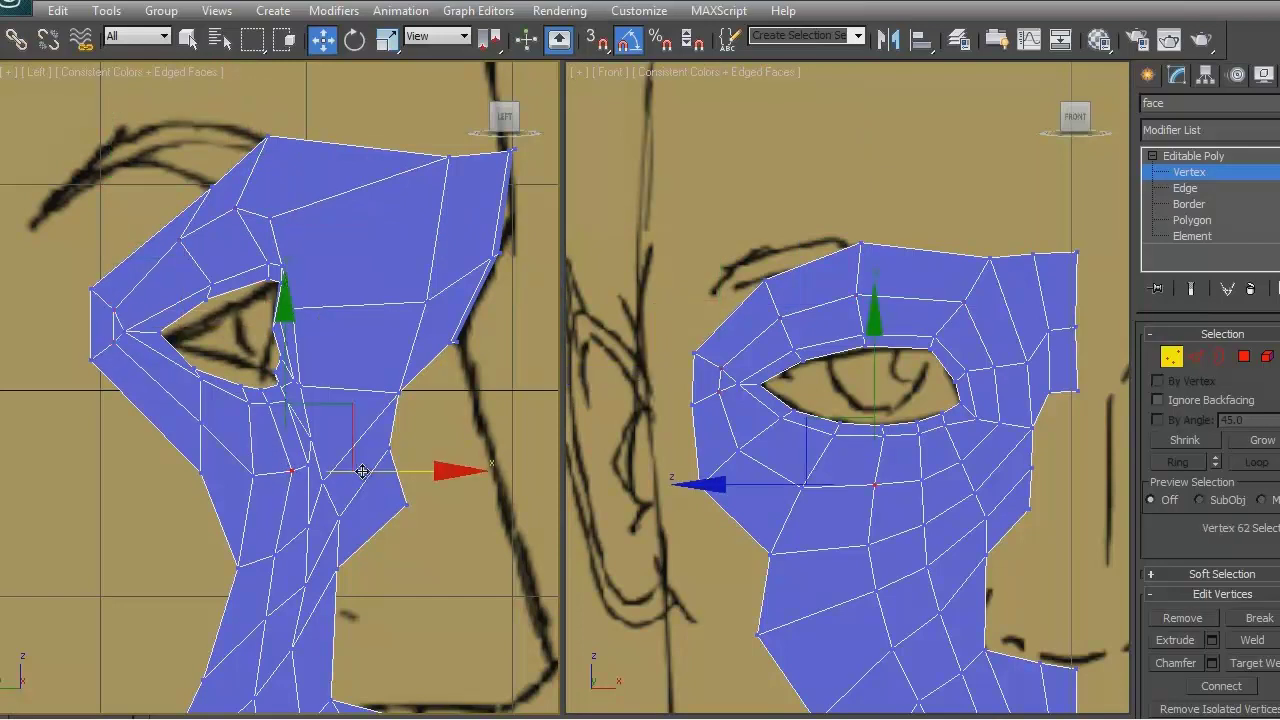
left_click(307, 465)
left_click(528, 453)
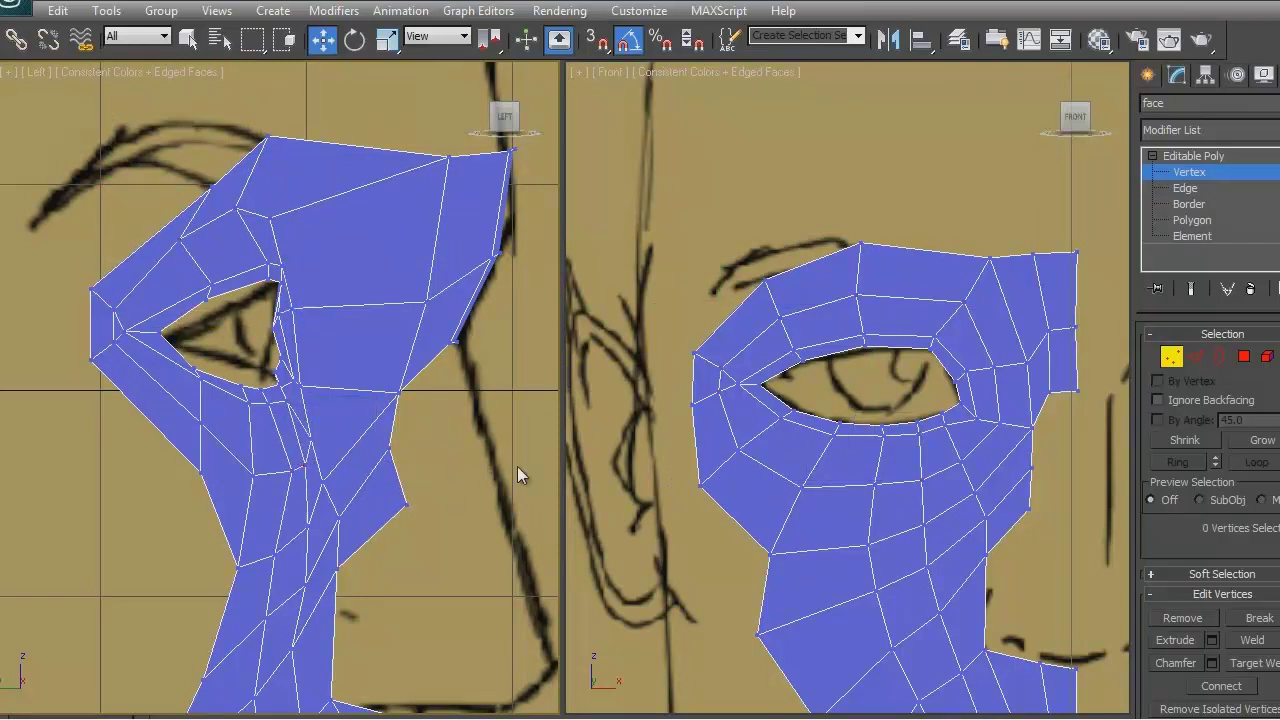
left_click(291, 309)
left_click(301, 387)
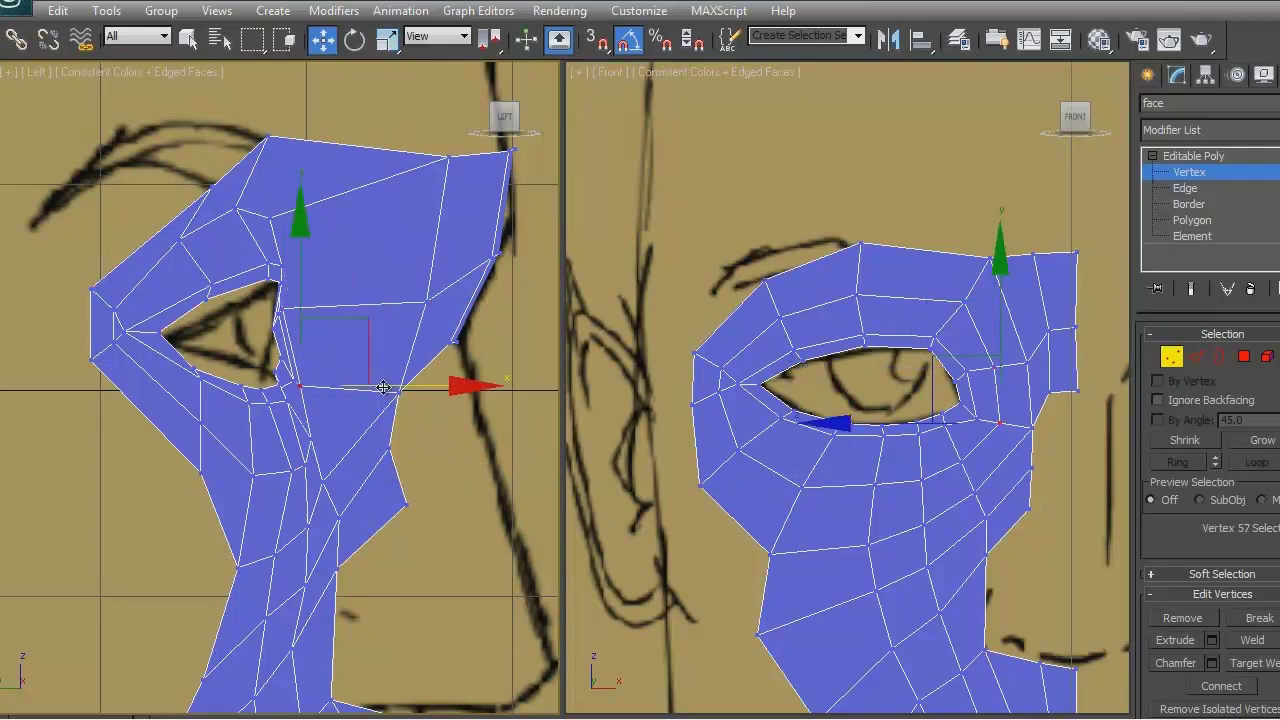
left_click(438, 453)
Step: Refine the outer eyebrow and temple border vertices in the front view to smooth the mesh outline
left_click(762, 270)
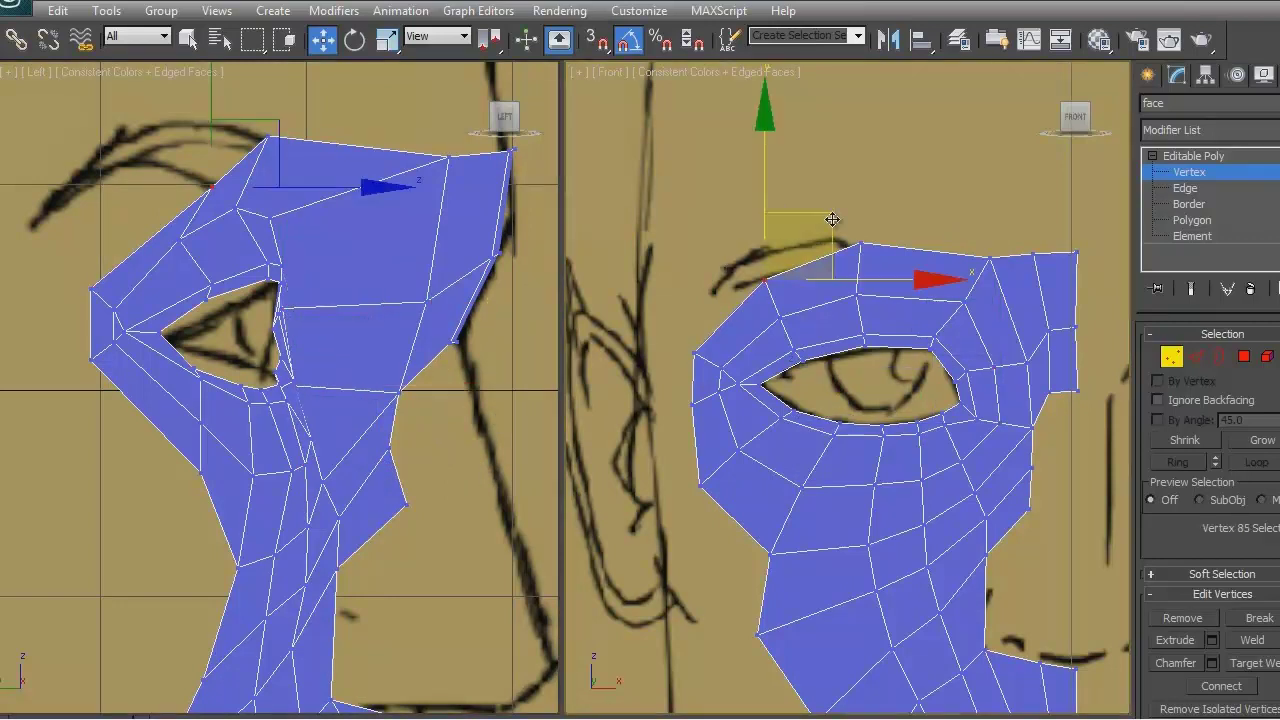
left_click(858, 243)
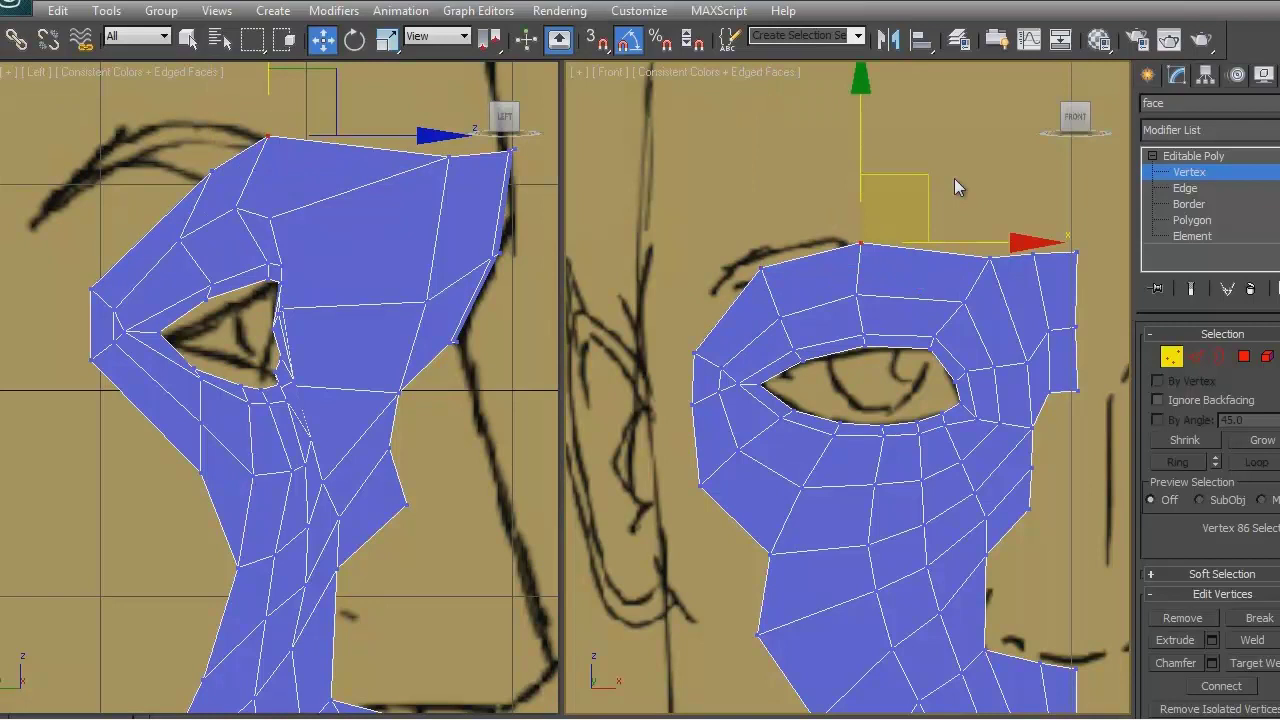
left_click(954, 178)
left_click(695, 355)
left_click(609, 229)
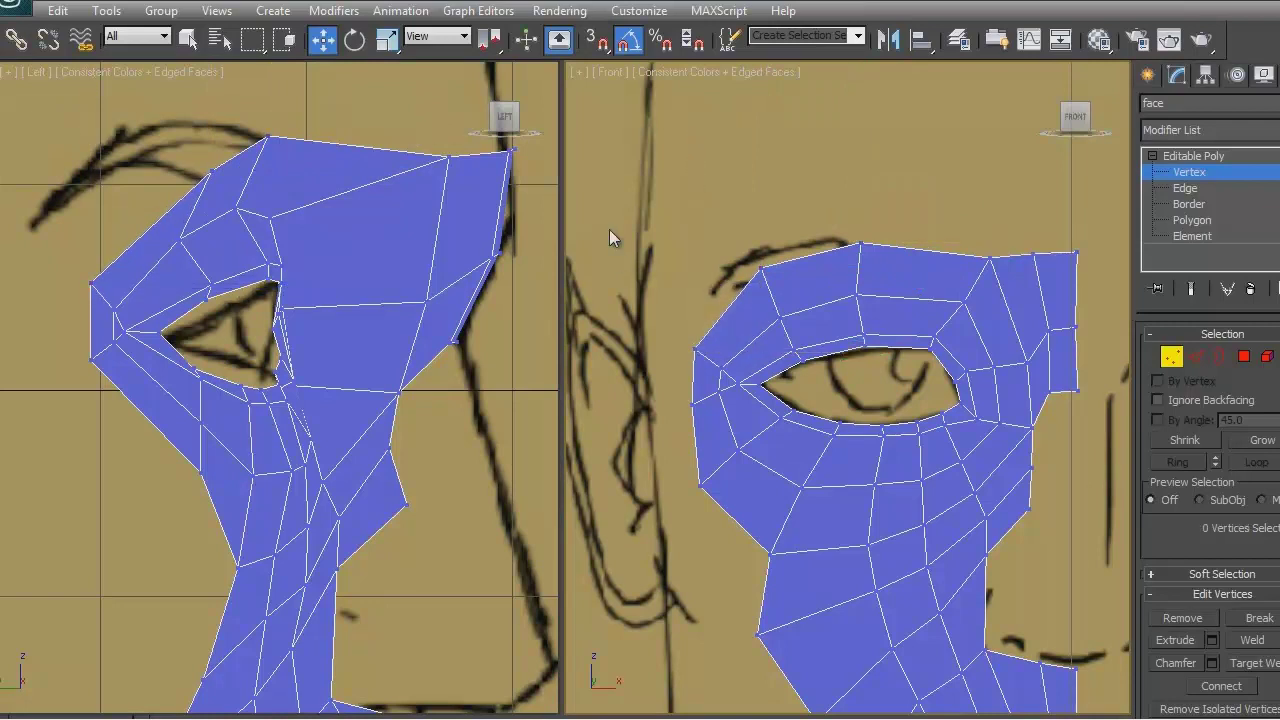
Step: Move the border vertices along the side of the nose forward in the left view
middle_click_drag(1069, 471, 895, 441)
left_click(389, 447)
left_click_drag(465, 381, 488, 405)
left_click(916, 429)
middle_click_drag(916, 429, 910, 458)
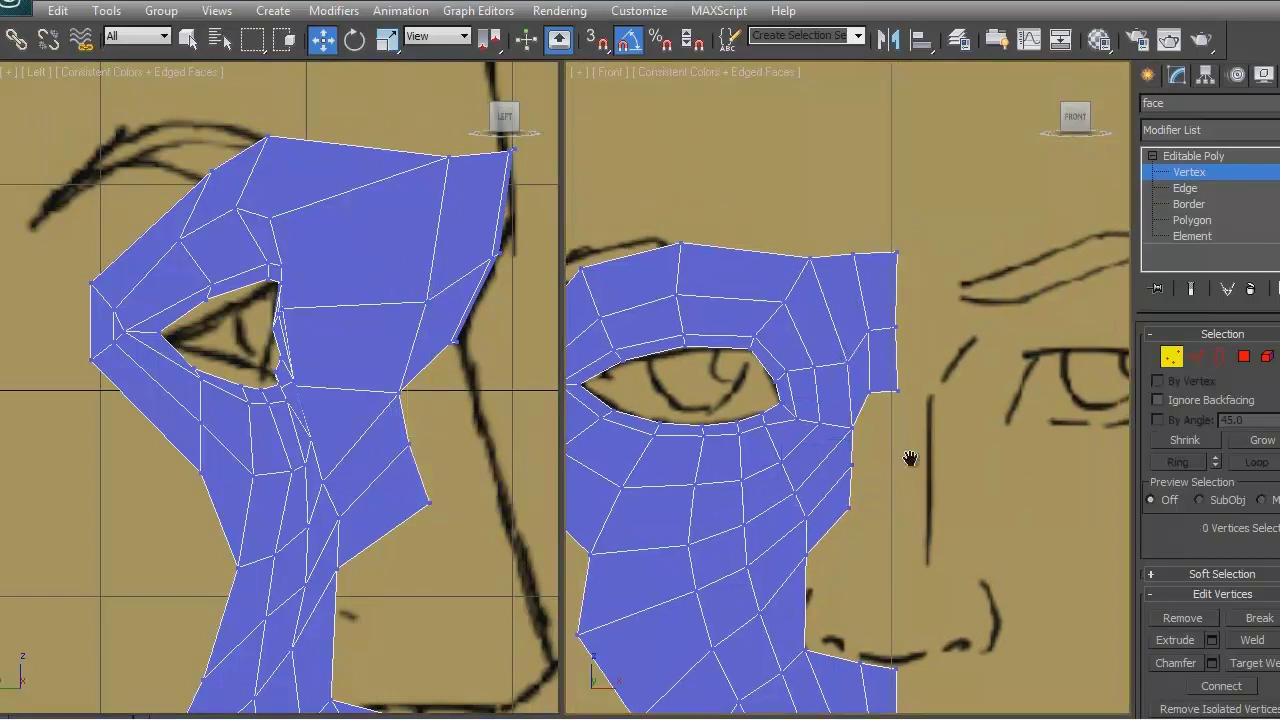
Step: Extrude the two border edges along the side of the nose forward to the profile line in the left view
key("alt+w")
scroll(671, 354, "up", 5)
key("2")
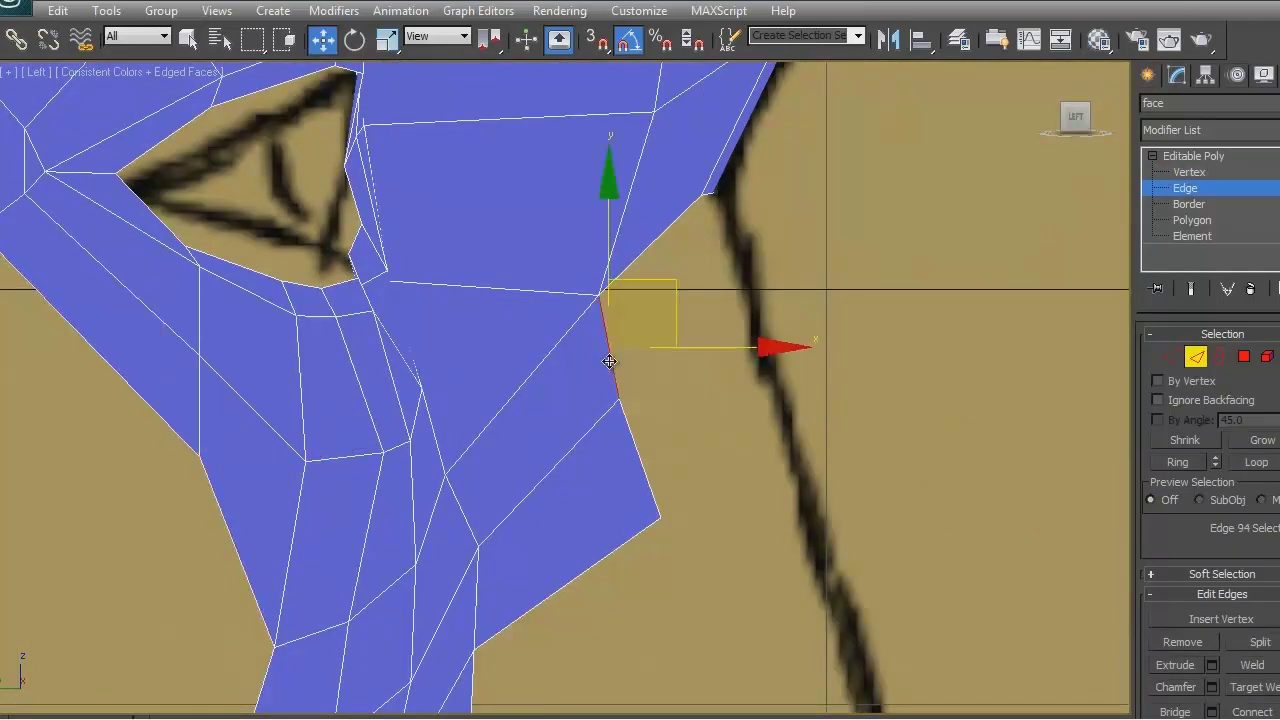
left_click(609, 361)
left_click(642, 471, "ctrl")
left_click_drag(687, 339, 820, 263, "shift")
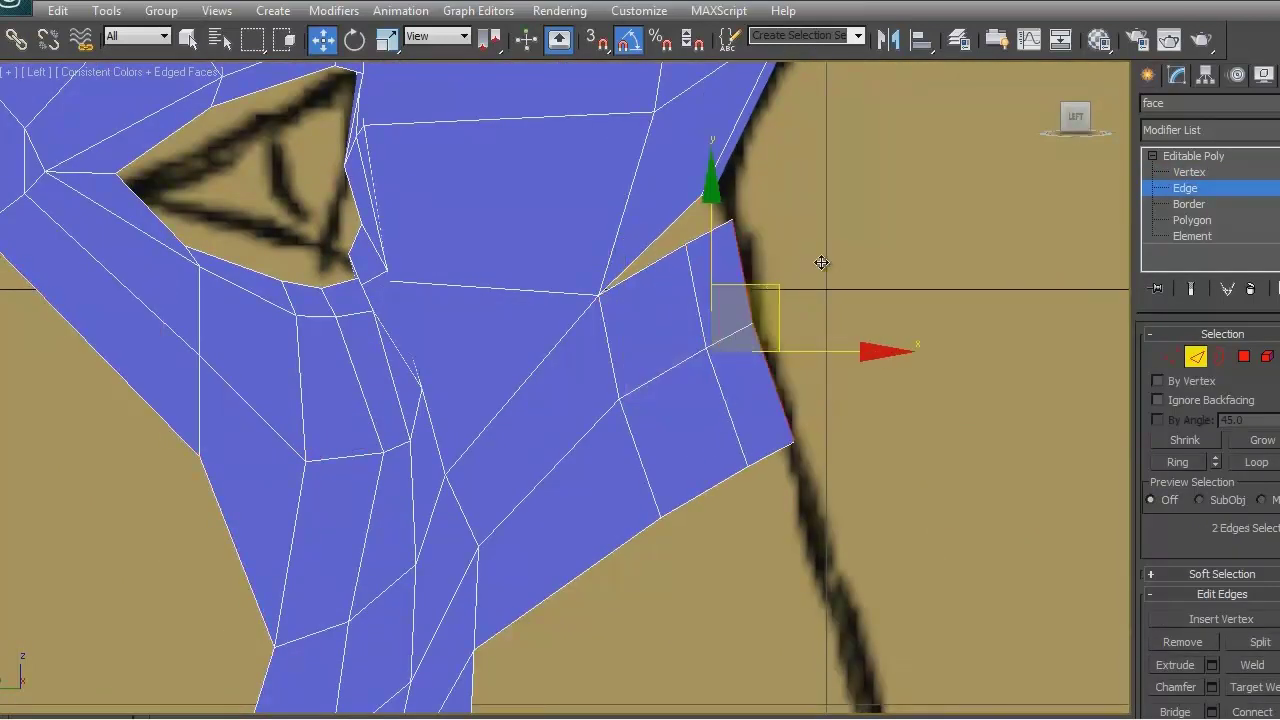
Step: Move the middle column of the new nose polygons closer to the profile line in the left view
key("1")
left_click_drag(706, 347, 727, 344)
left_click(685, 246)
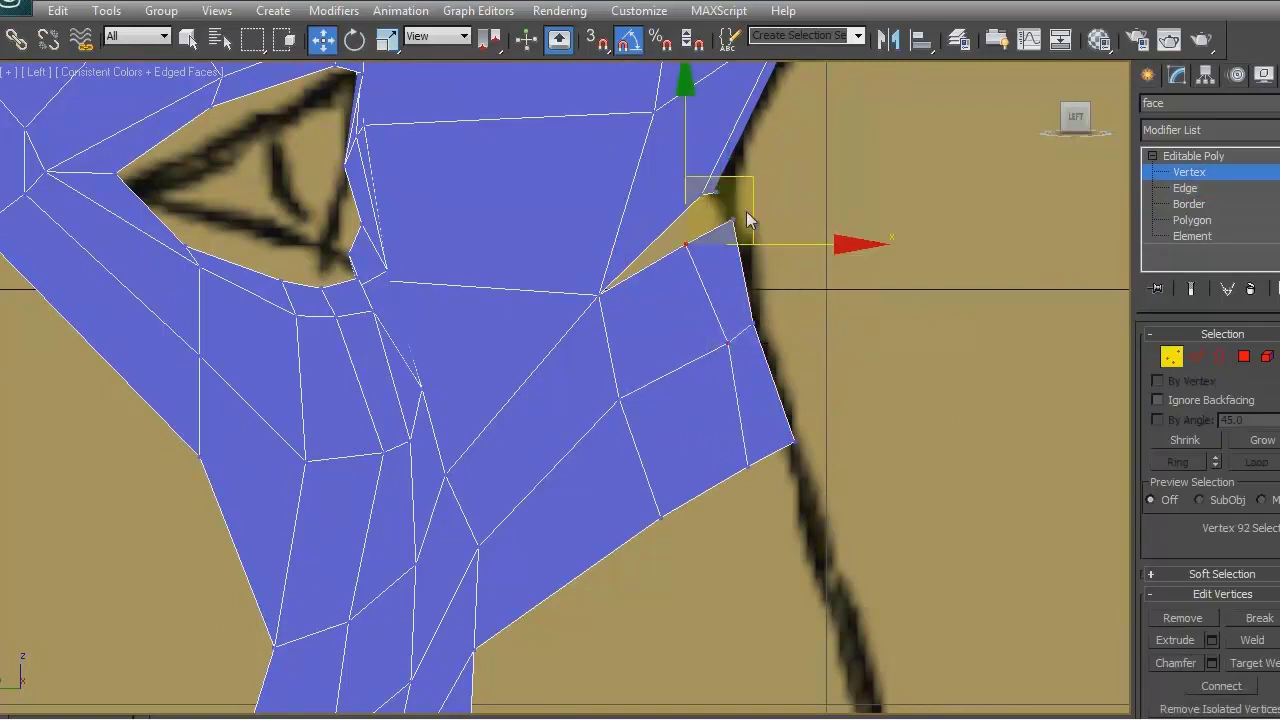
left_click_drag(778, 164, 807, 146)
left_click(748, 466)
left_click_drag(831, 400, 854, 390)
left_click(728, 343)
left_click(871, 243)
Step: Spread the new nose polygons across to the face's centerline in the front view
key("f")
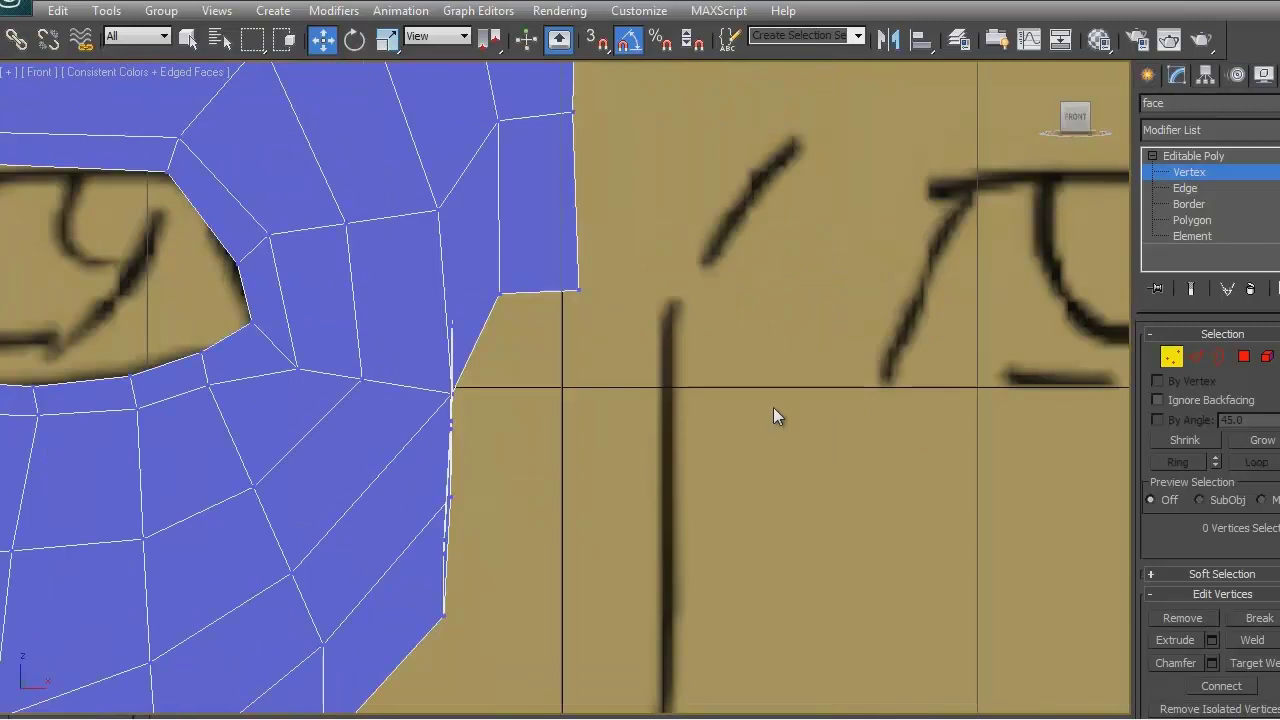
key("alt+w")
scroll(417, 414, "down", 3)
key("l")
key("ctrl+shift+z")
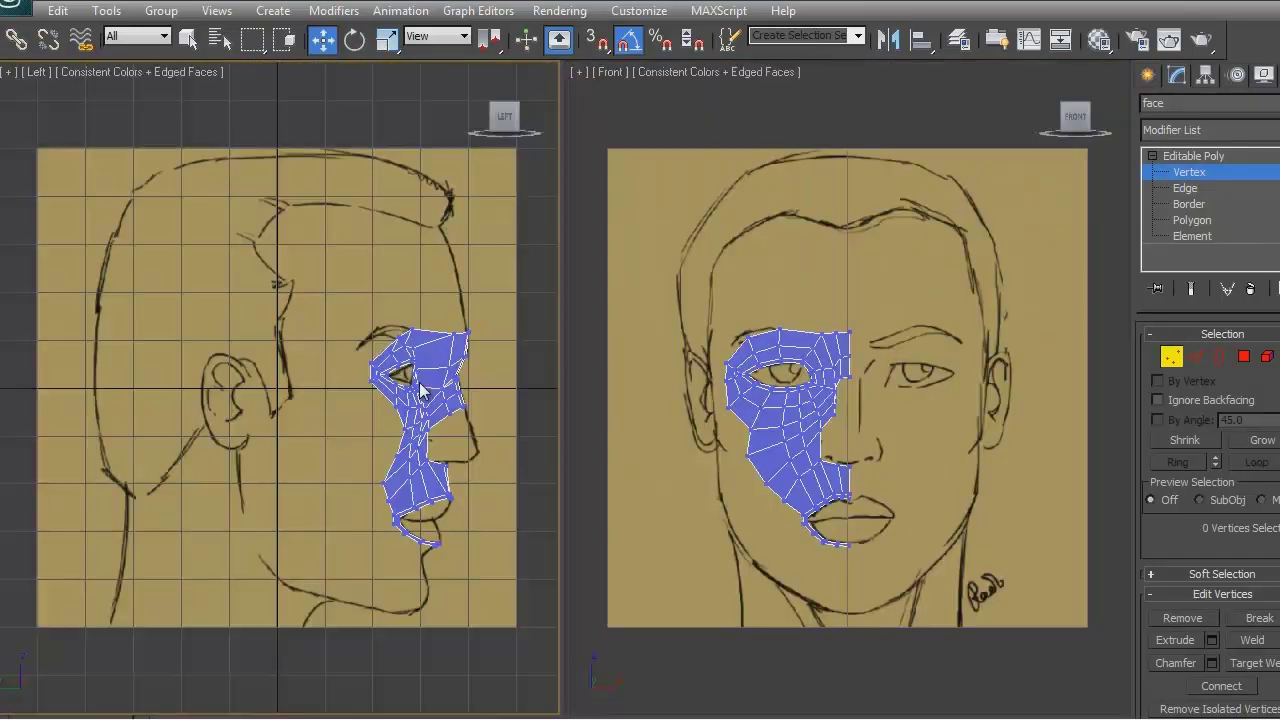
left_click_drag(467, 391, 497, 428)
left_click_drag(890, 335, 795, 400)
key("w")
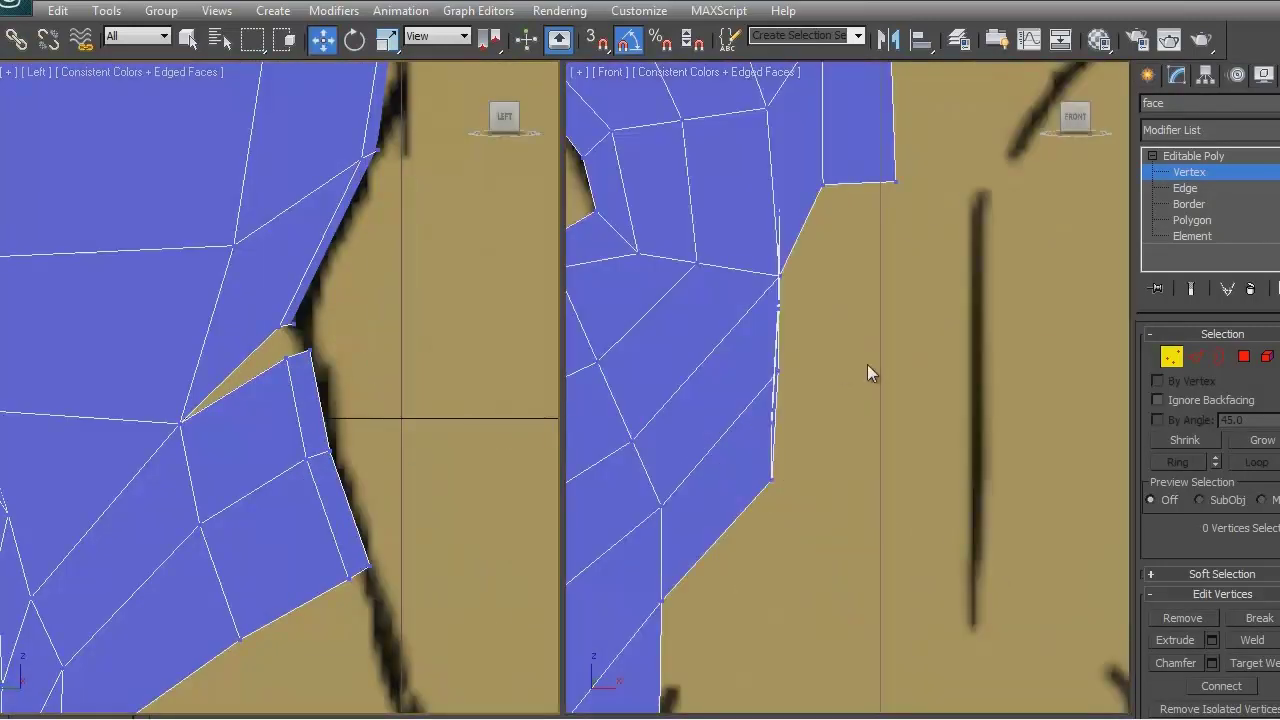
key("2")
left_click_drag(893, 303, 940, 314, "shift")
key("1")
middle_click_drag(1009, 249, 974, 491)
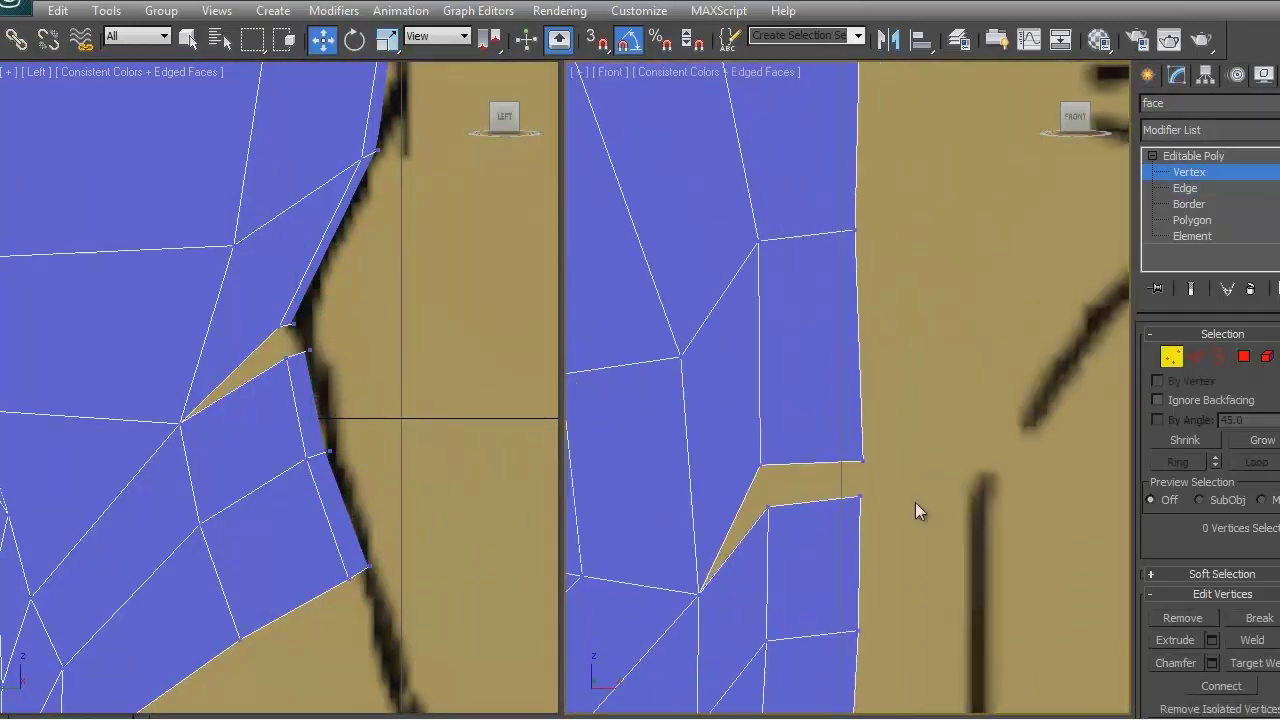
Step: Target-weld the two top vertices of the nose strip to the lower corners of the brow strip
right_click(764, 502)
left_click(718, 639)
left_click(765, 467)
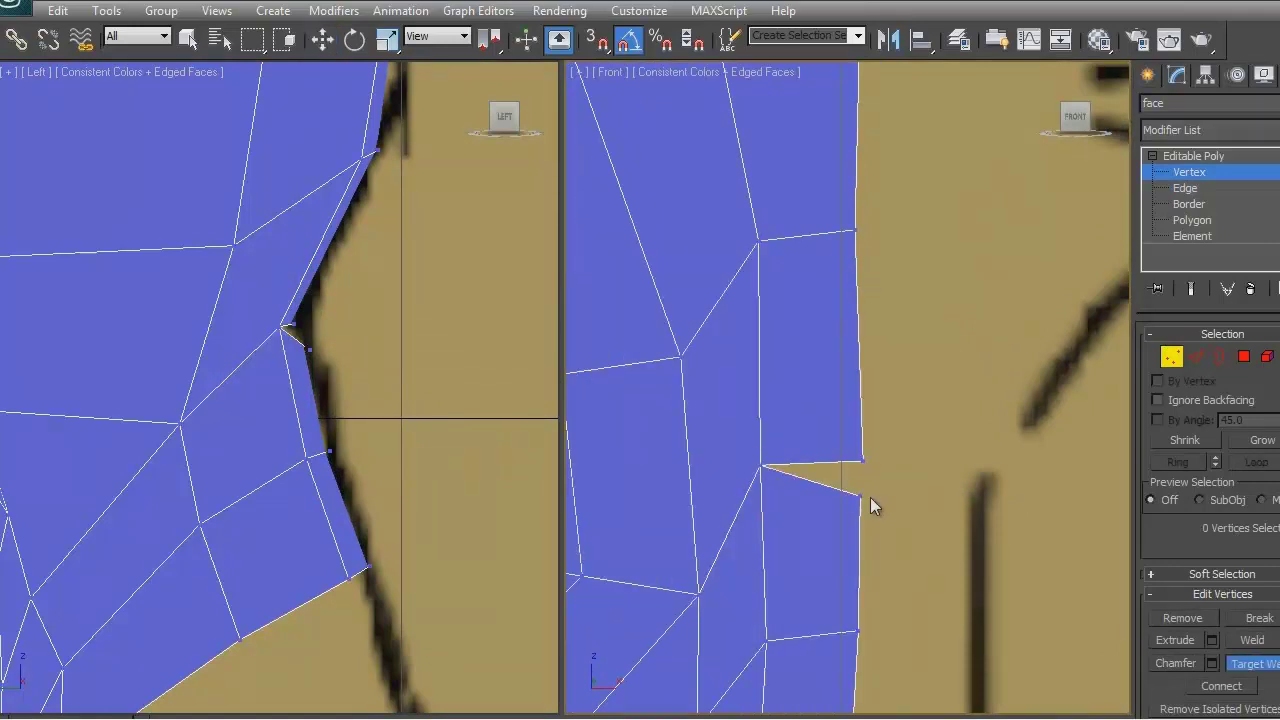
left_click(862, 460)
key("w")
Step: Nudge the nose-bridge vertices against the profile and lower the bottom border vertices of the nose strip in the left view
scroll(915, 400, "down", 3)
scroll(343, 409, "down", 4)
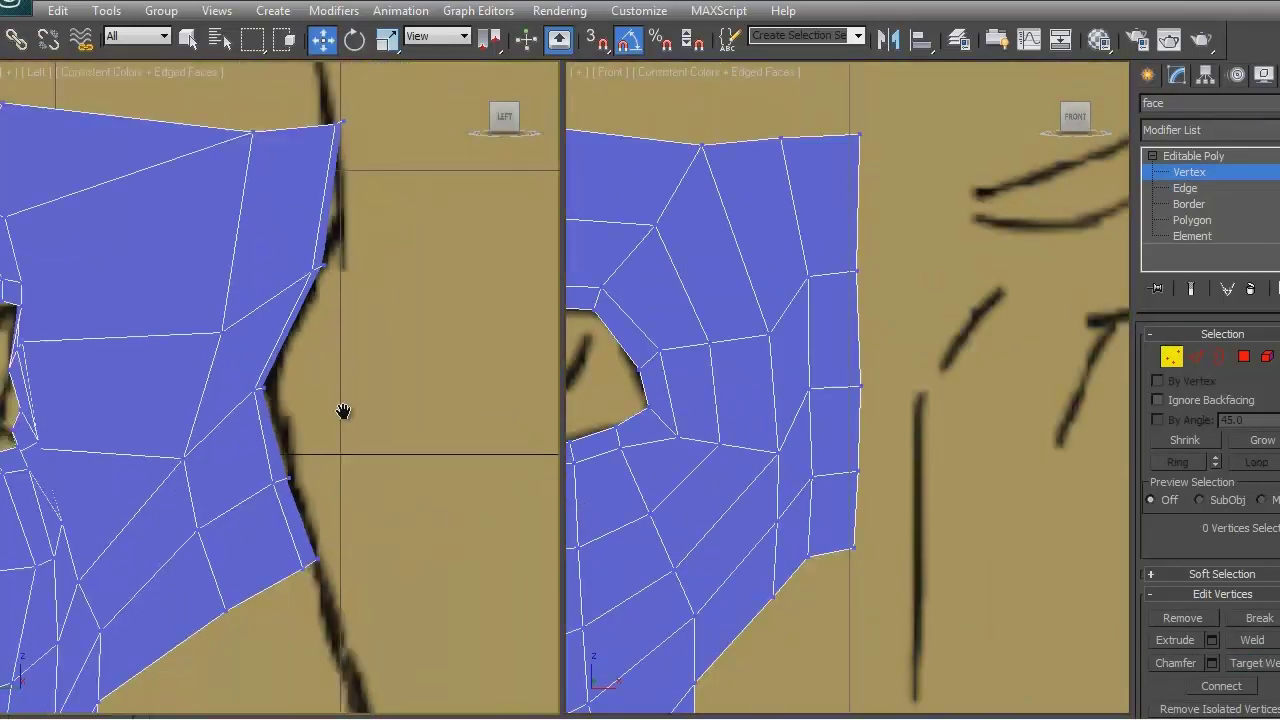
left_click_drag(297, 408, 298, 410)
middle_click_drag(400, 498, 400, 323)
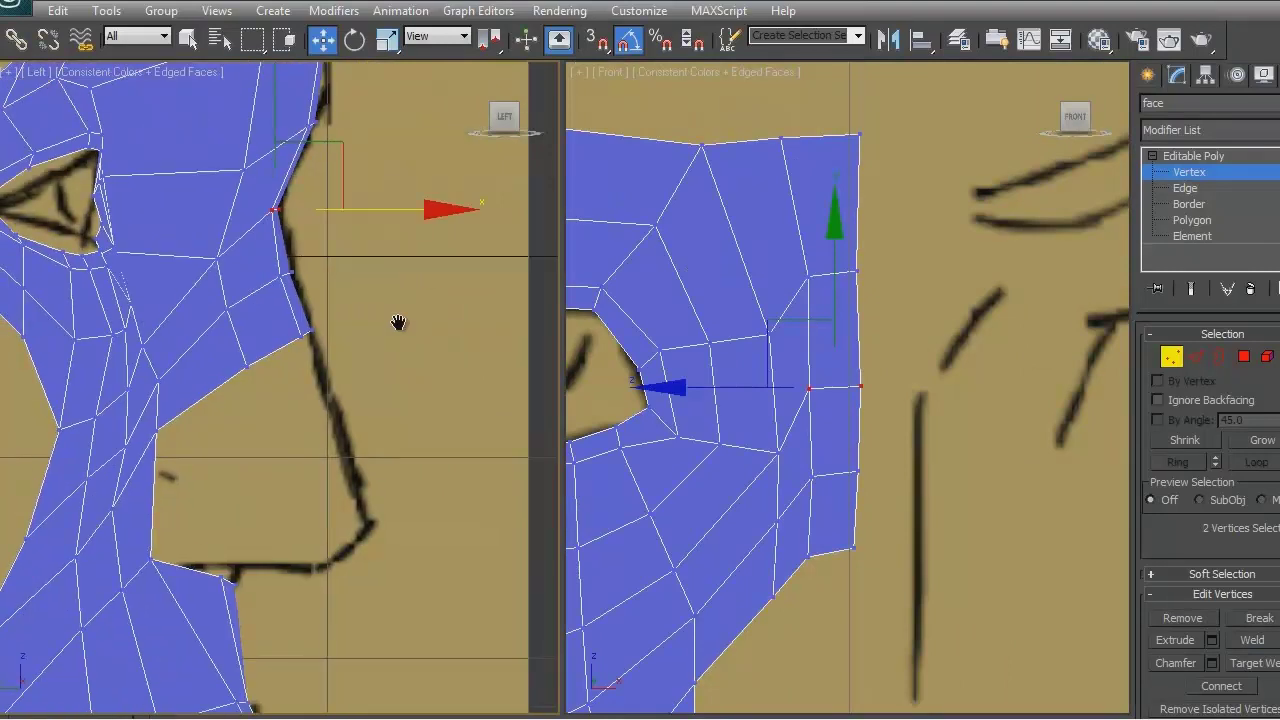
left_click(303, 337)
left_click_drag(370, 293, 352, 330)
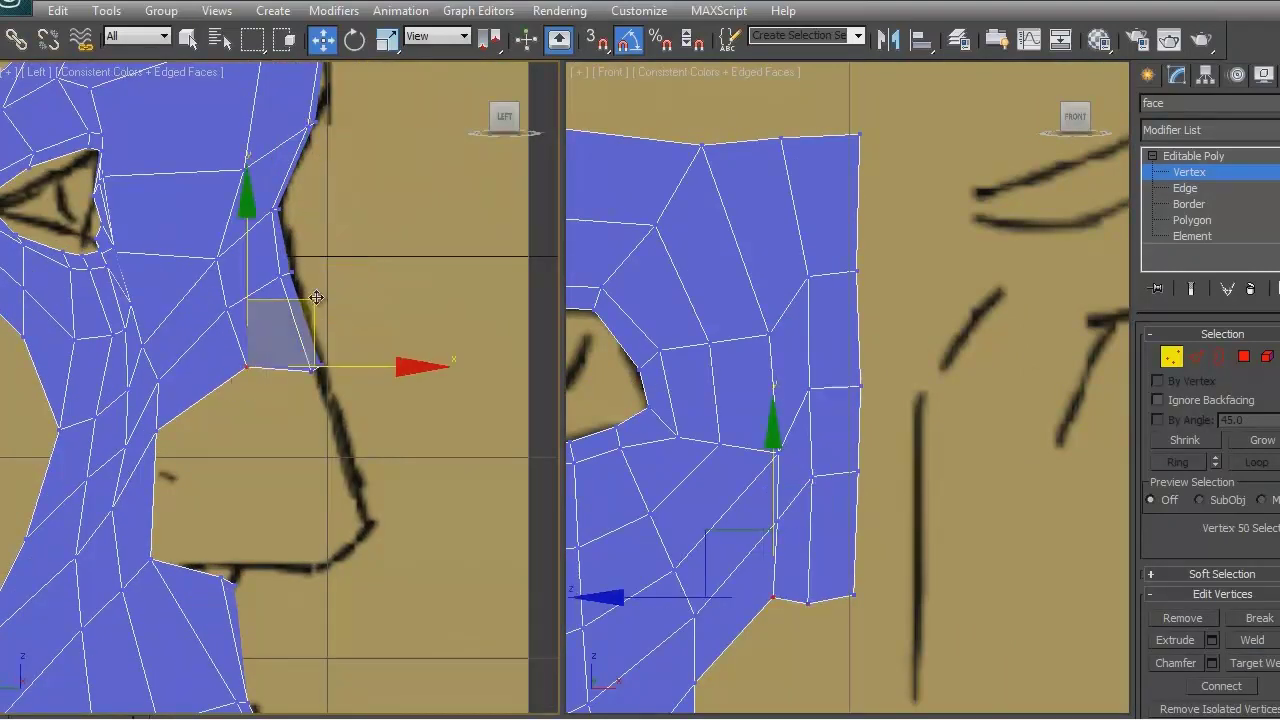
left_click(196, 252)
Step: Lower the border vertex beside the nose wing and raise the cheek vertices next to it in the front view
middle_click_drag(928, 445, 926, 348)
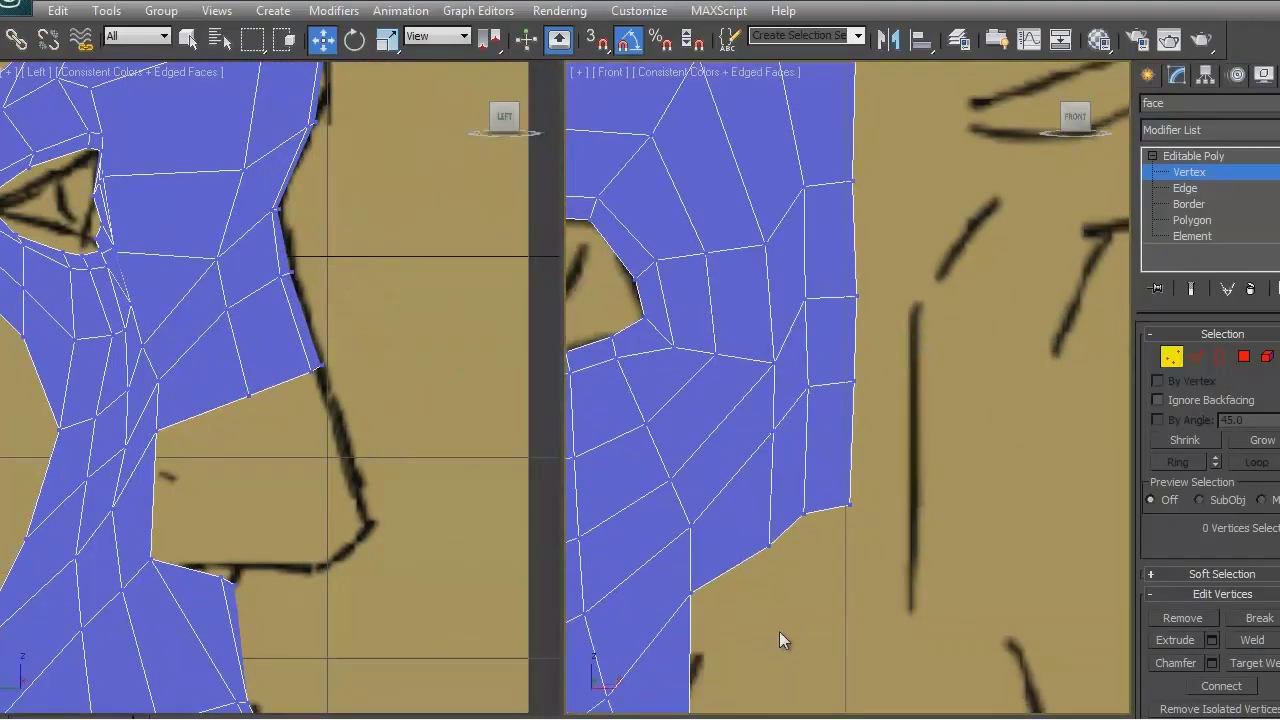
middle_click_drag(640, 706, 645, 590)
left_click(706, 429)
left_click_drag(706, 429, 671, 462)
left_click(674, 596)
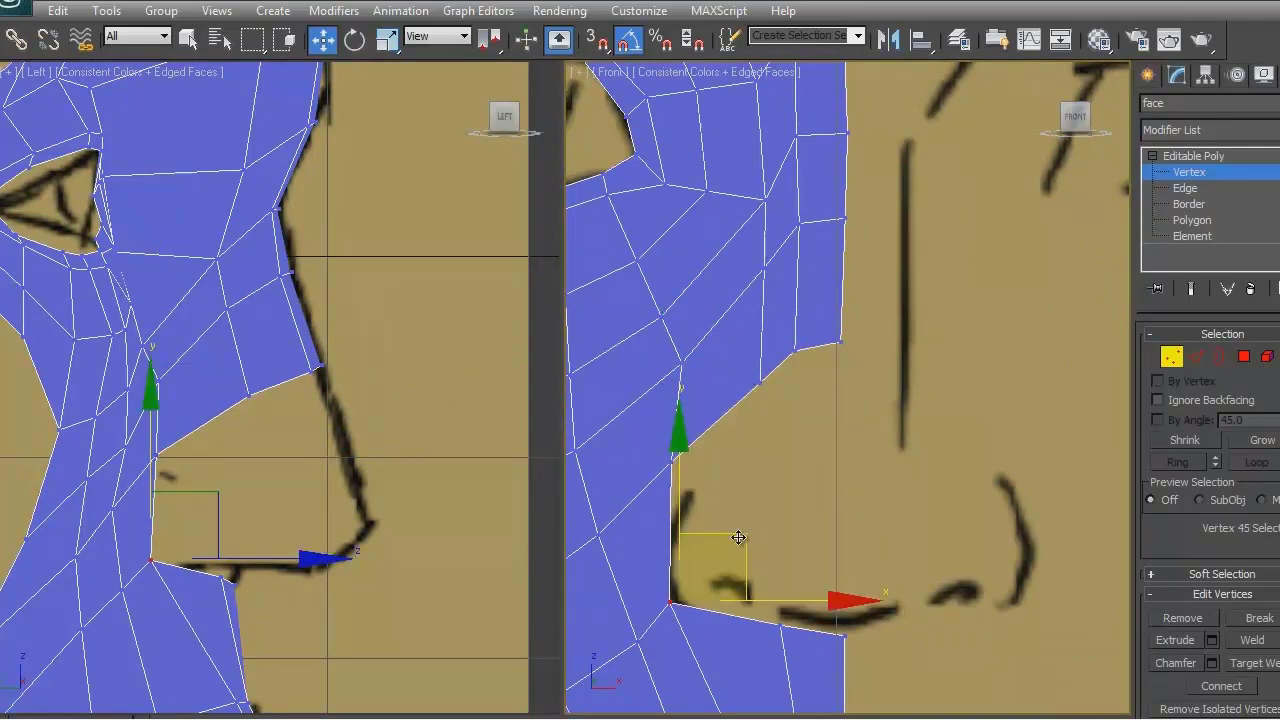
scroll(943, 423, "down", 4)
left_click_drag(820, 422, 749, 457)
left_click(693, 467)
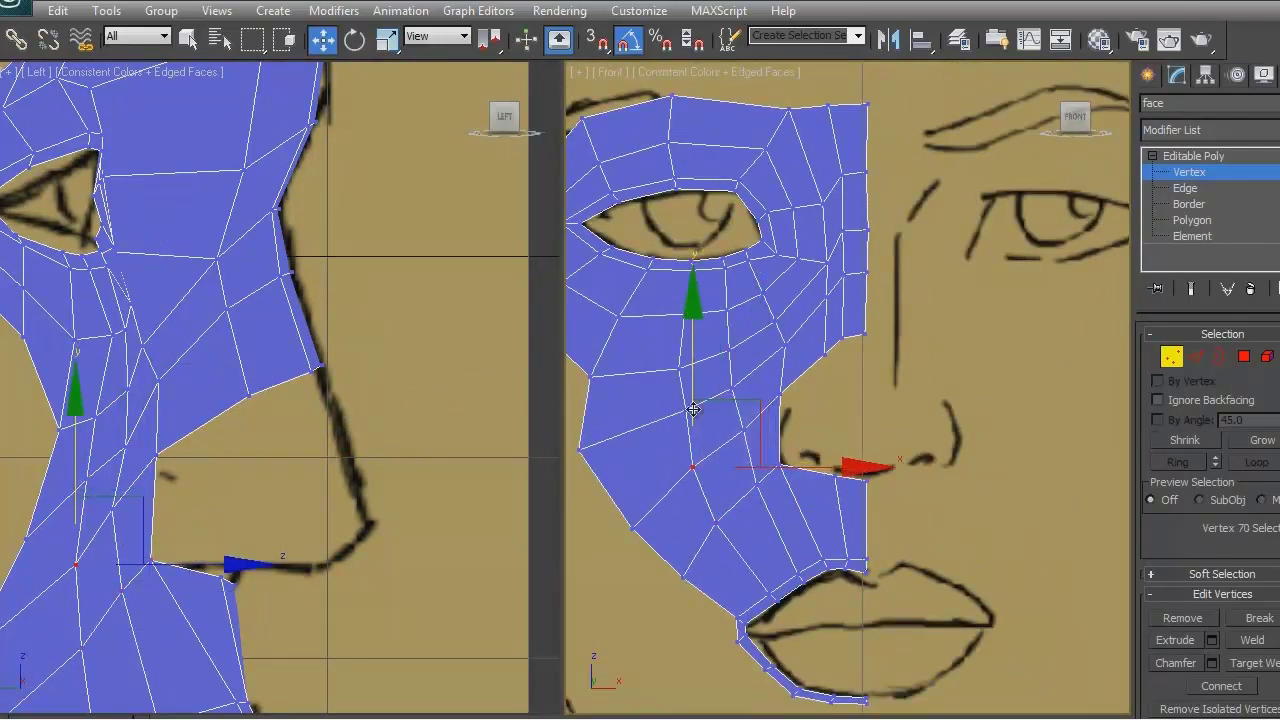
left_click_drag(693, 409, 680, 351)
left_click(929, 400)
Step: Check the mesh against the front and side drawings, ending at the eyebrow in the front view
middle_click_drag(929, 400, 944, 345)
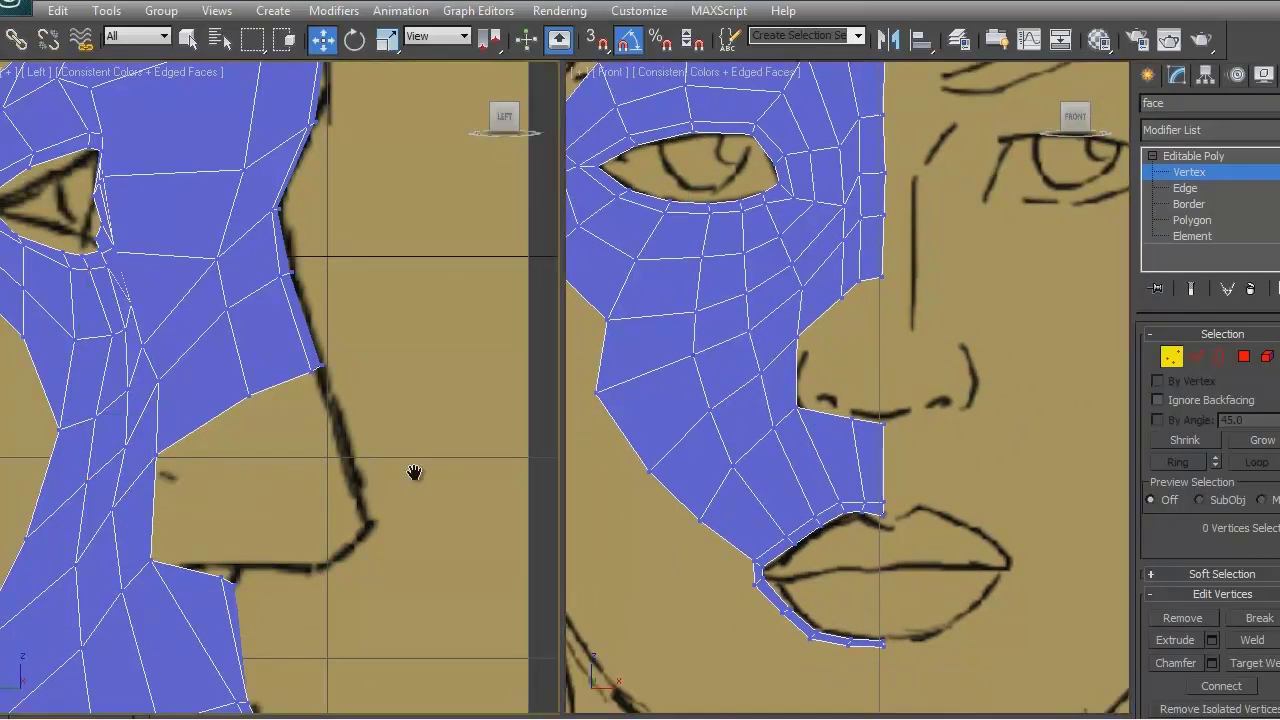
middle_click_drag(414, 472, 423, 440)
middle_click_drag(1008, 423, 1022, 433)
scroll(486, 420, "down", 3)
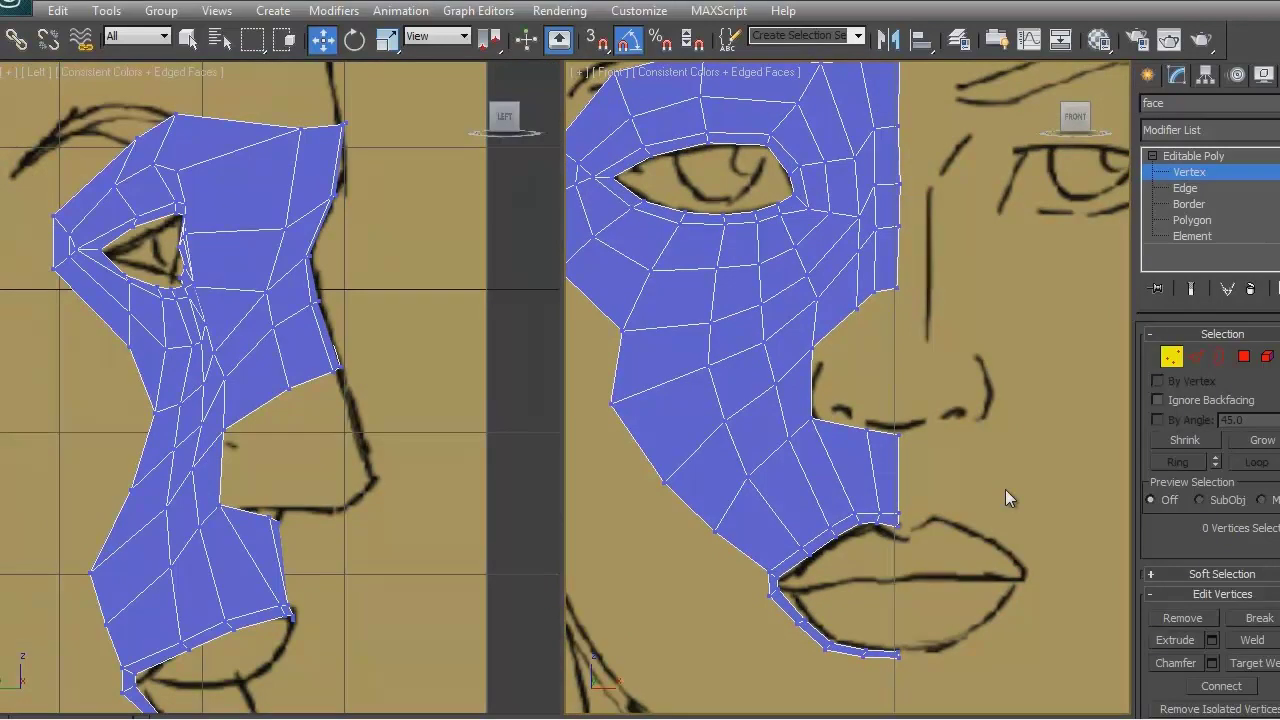
key("ctrl+shift+z")
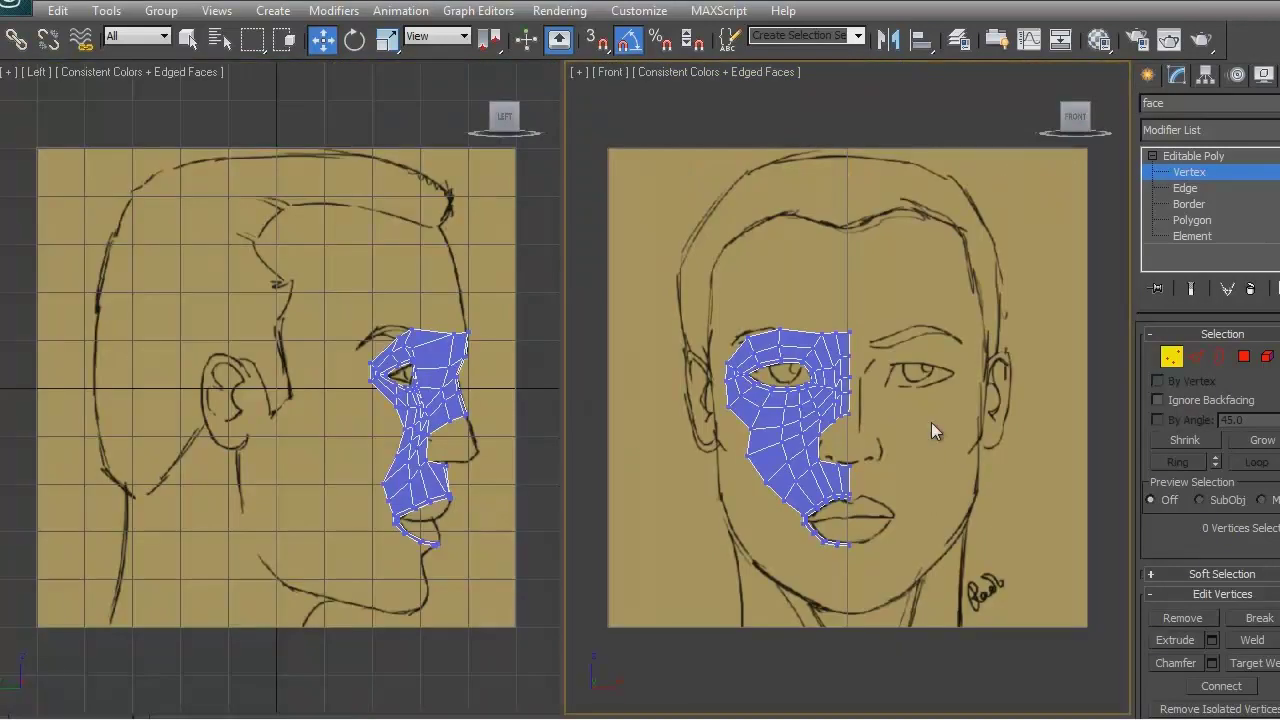
scroll(931, 422, "up", 2)
key("alt+w")
scroll(748, 392, "up", 5)
left_click(641, 172)
middle_click_drag(795, 200, 857, 277)
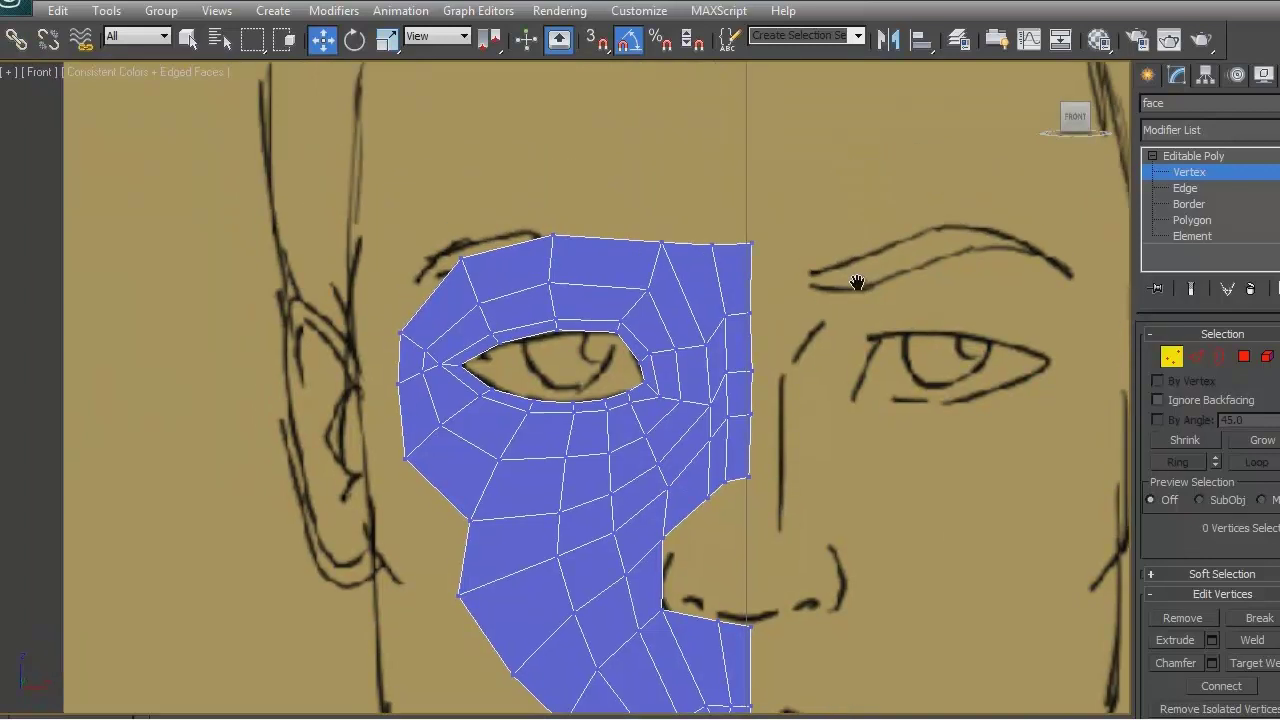
Step: Extrude the five border edges above the eye upward onto the forehead in the front view
scroll(857, 277, "up", 2)
key("2")
left_click(777, 190)
left_click(638, 178, "ctrl")
left_click(490, 187, "ctrl")
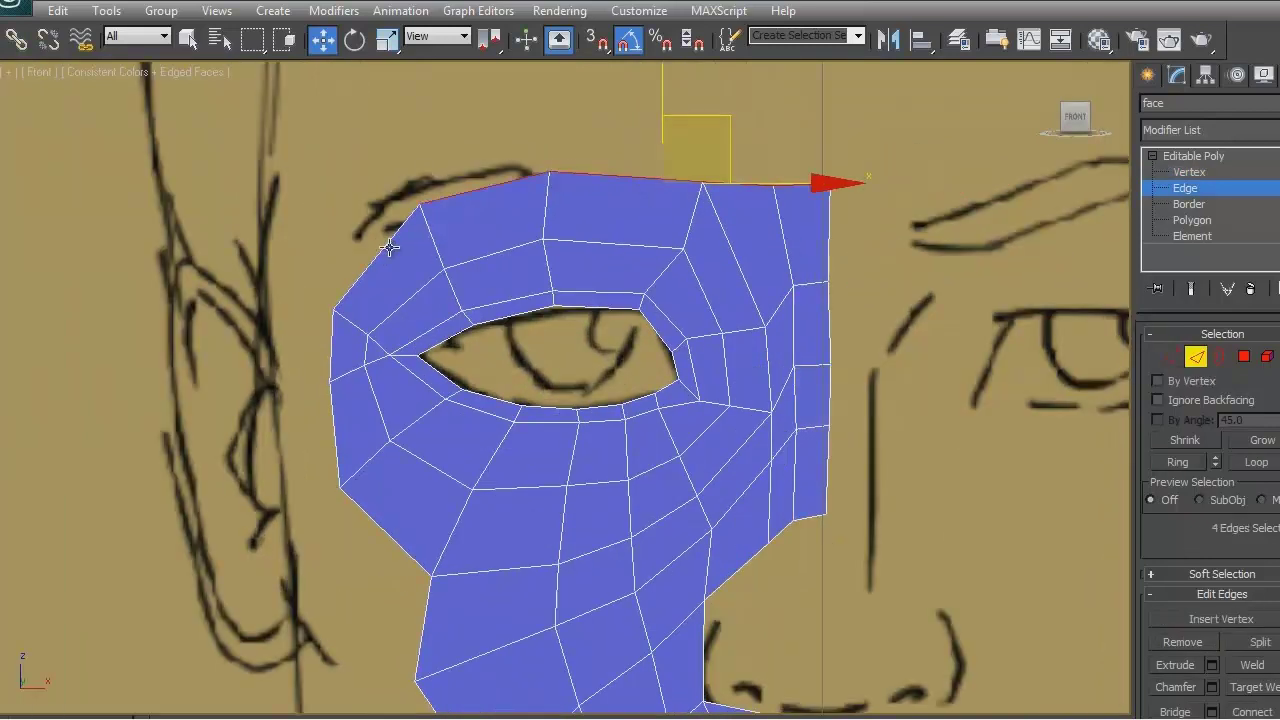
left_click(386, 247, "ctrl")
middle_click_drag(605, 149, 574, 254)
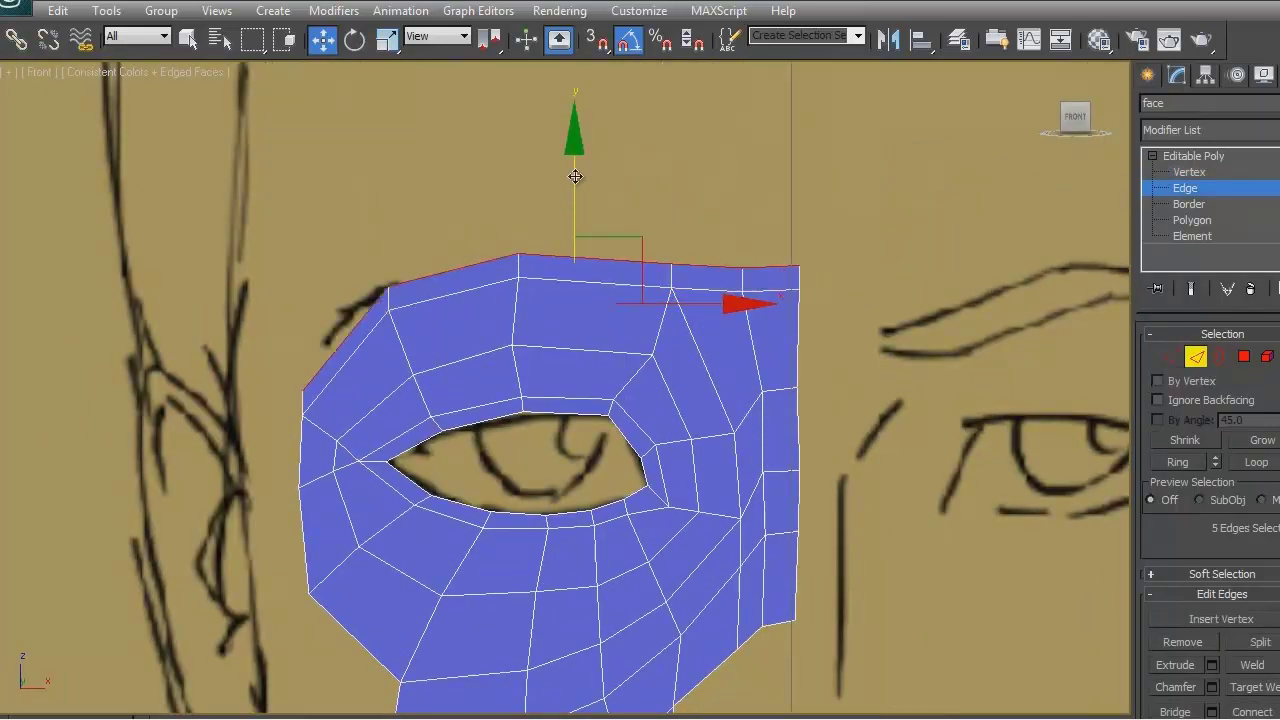
left_click_drag(573, 201, 574, 90)
Step: Extrude the three border edges beside the eye's outer corner outward toward the ear in the front view
middle_click_drag(390, 629, 395, 543)
left_click(388, 548)
left_click(310, 445, "ctrl")
left_click(307, 345, "ctrl")
left_click_drag(390, 372, 342, 403)
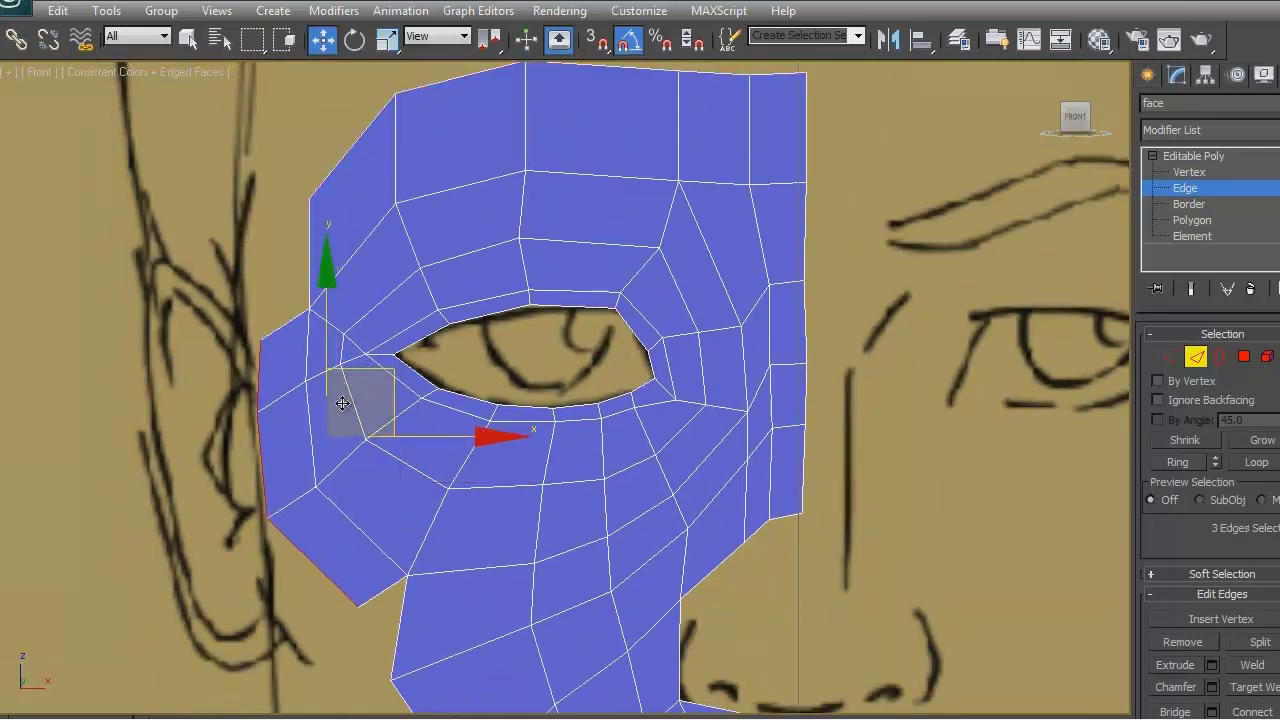
Step: Bring the loose corner vertices of the forehead and temple strips together beside the eye and weld them
key("1")
left_click(310, 195)
left_click_drag(370, 135, 317, 257)
left_click(260, 340)
scroll(350, 215, "up", 5)
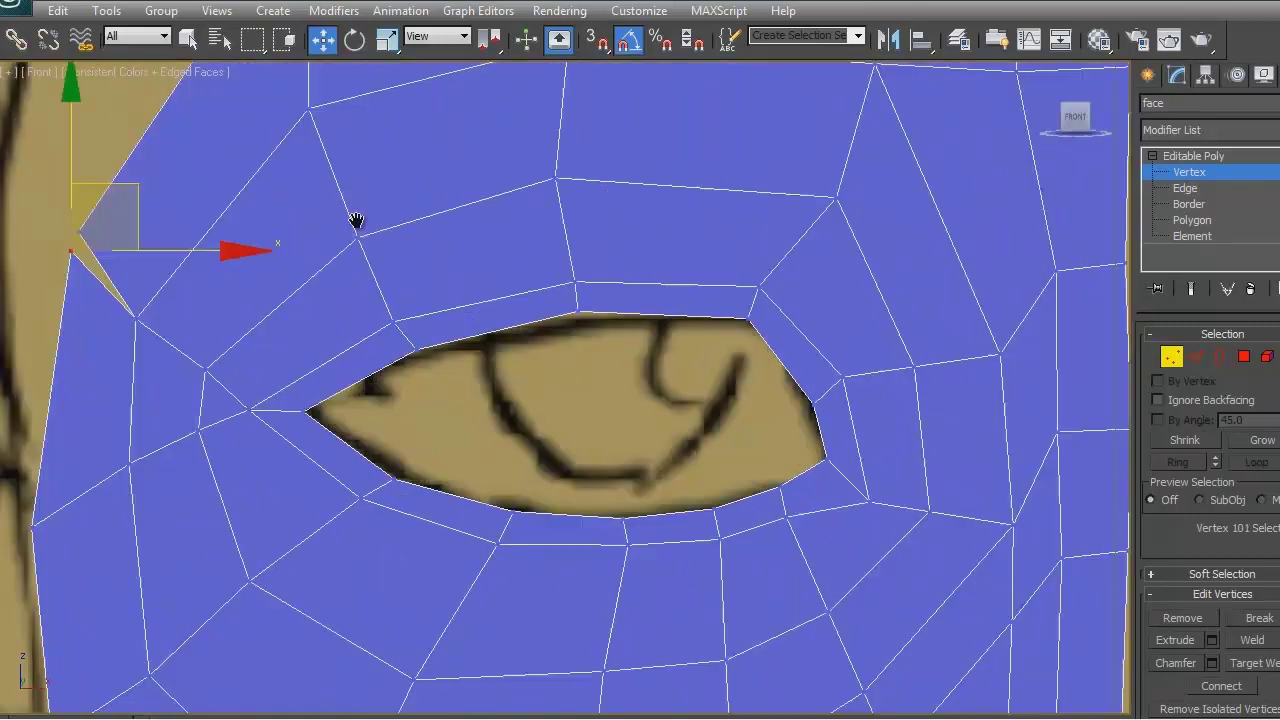
left_click(345, 303)
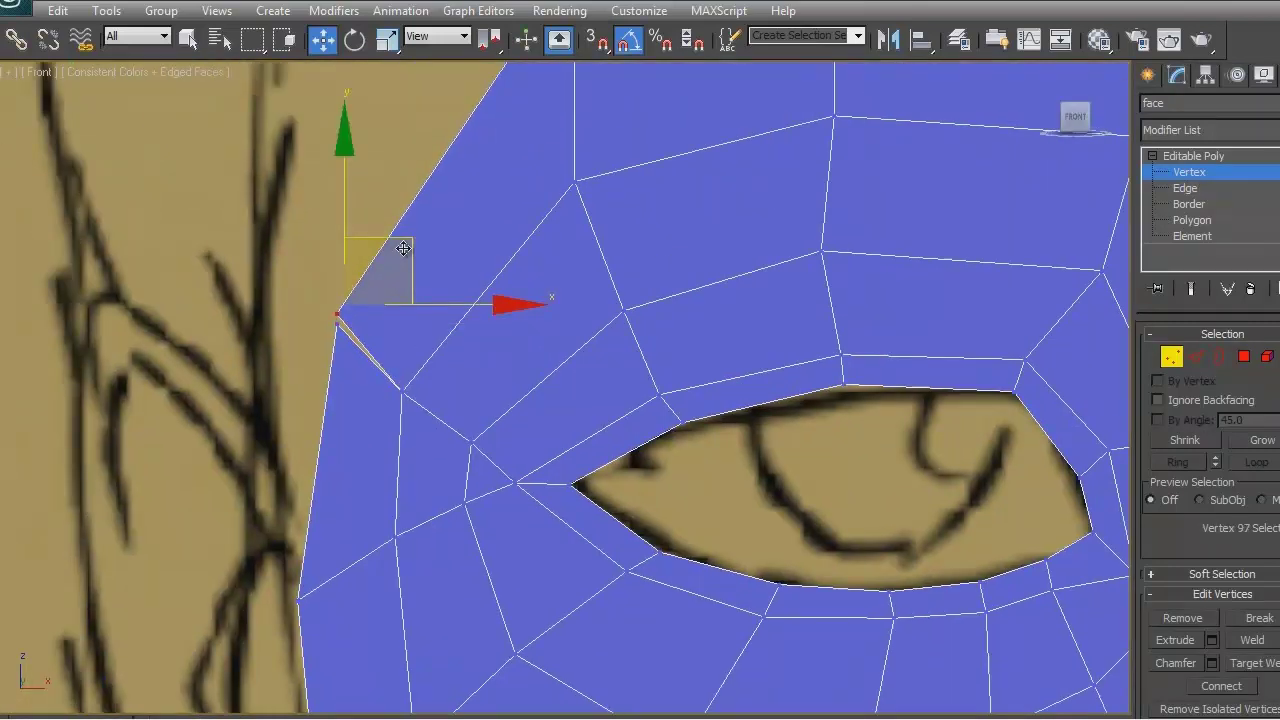
left_click(337, 323, "ctrl")
right_click(337, 325)
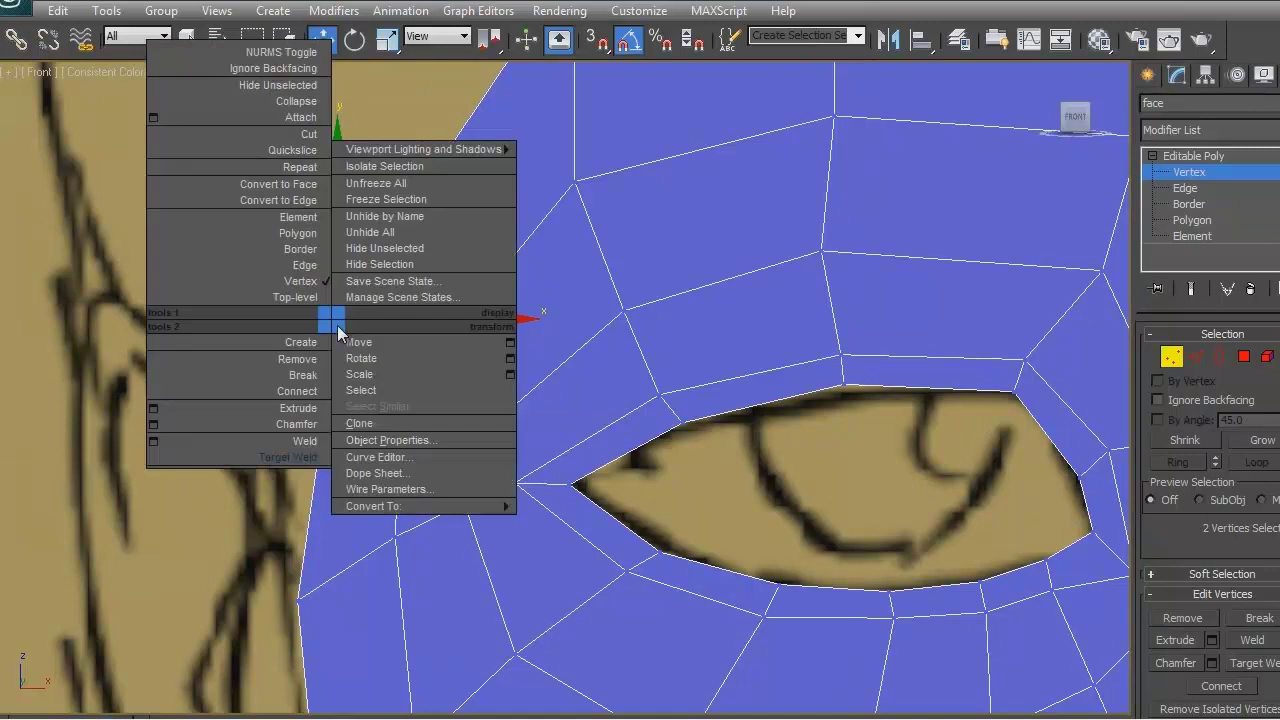
left_click(153, 441)
left_click(573, 451)
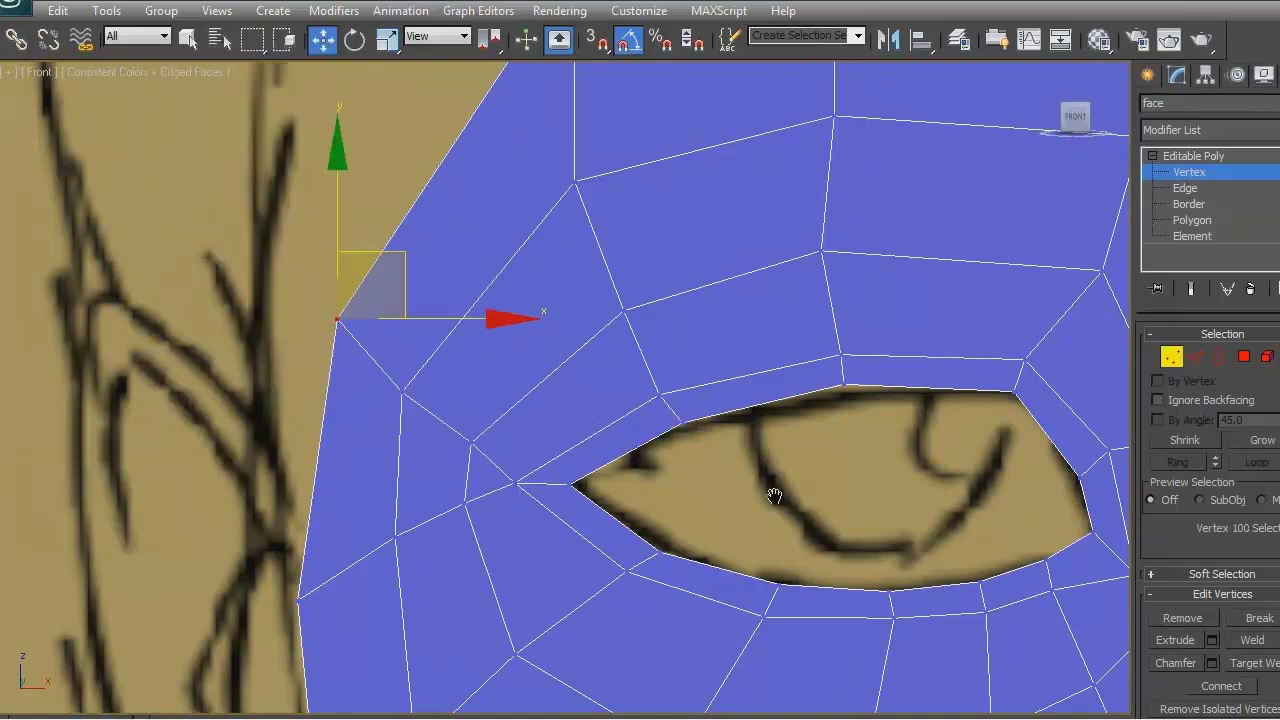
Step: Reposition the lower corner vertex of the temple strip on the outer cheek in the front view
scroll(771, 500, "down", 4)
left_click(714, 357)
scroll(697, 283, "down", 3)
left_click(505, 500)
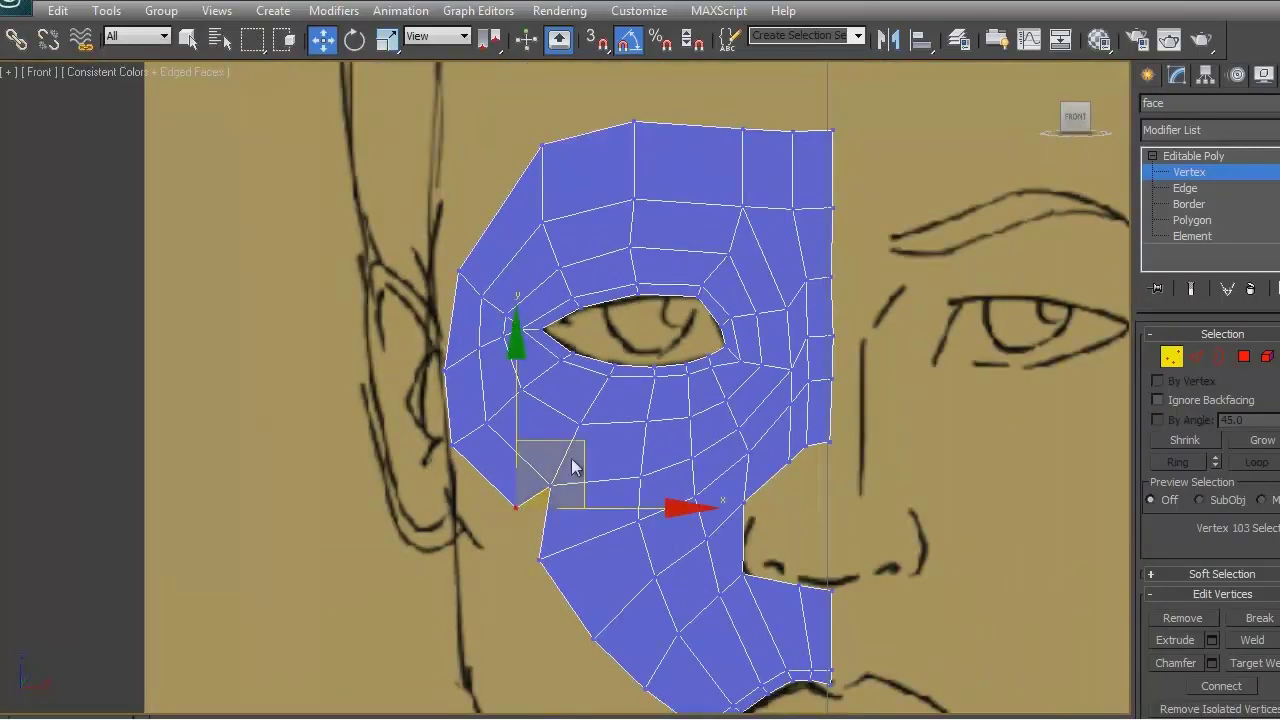
left_click_drag(545, 470, 531, 504)
Step: Adjust the heights of the inner forehead border vertices near the centerline in the front view
middle_click_drag(855, 249, 819, 427)
left_click_drag(746, 291, 802, 331)
left_click_drag(777, 229, 777, 214)
left_click(706, 306)
left_click(755, 296)
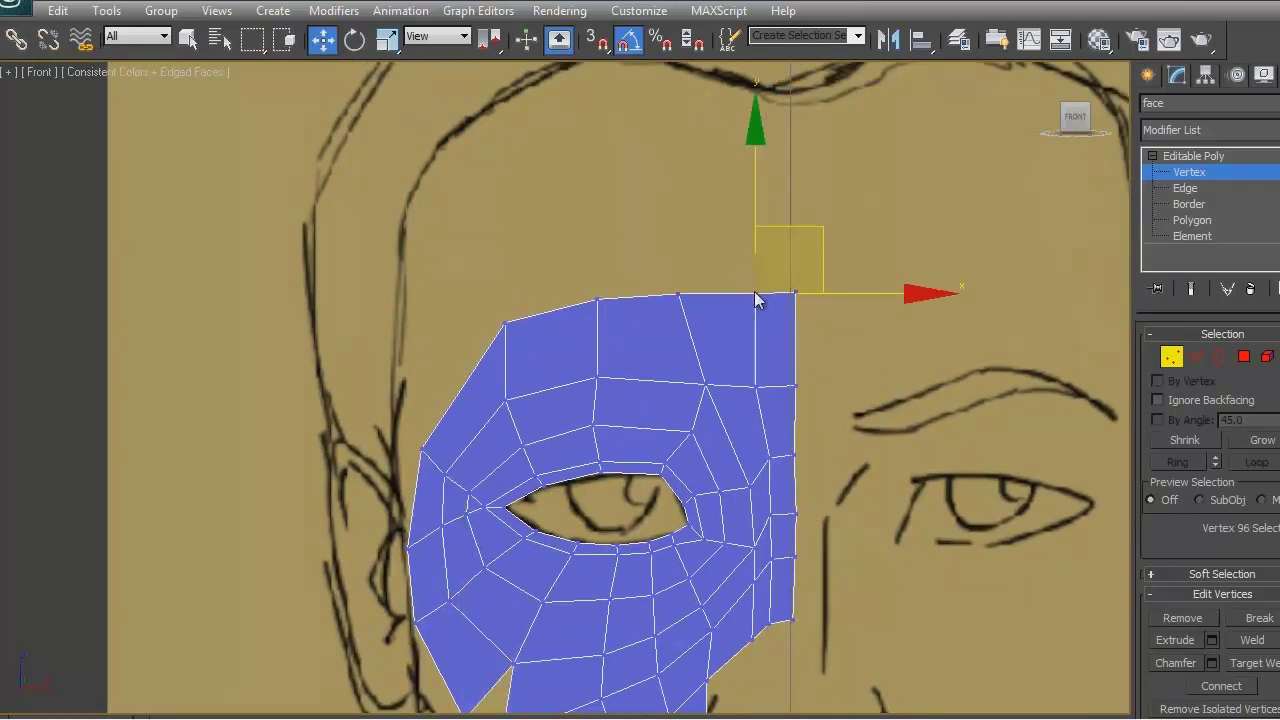
key("ctrl+z")
Step: Shift the forehead's top border vertices outward to form an even, rounded arc above the eyebrow
left_click(597, 298)
left_click_drag(654, 254, 545, 272)
left_click(597, 378)
left_click(505, 322)
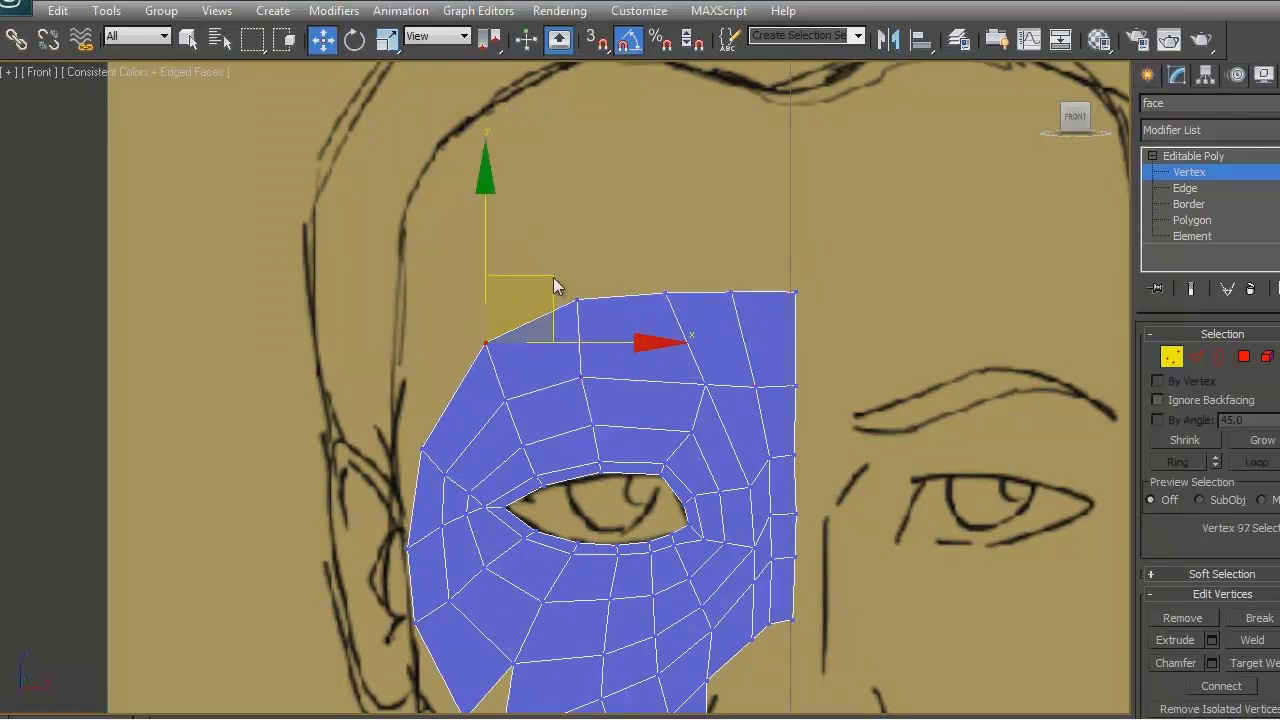
middle_click_drag(553, 277, 539, 235)
left_click(562, 257)
left_click_drag(591, 214, 584, 215)
left_click(650, 251)
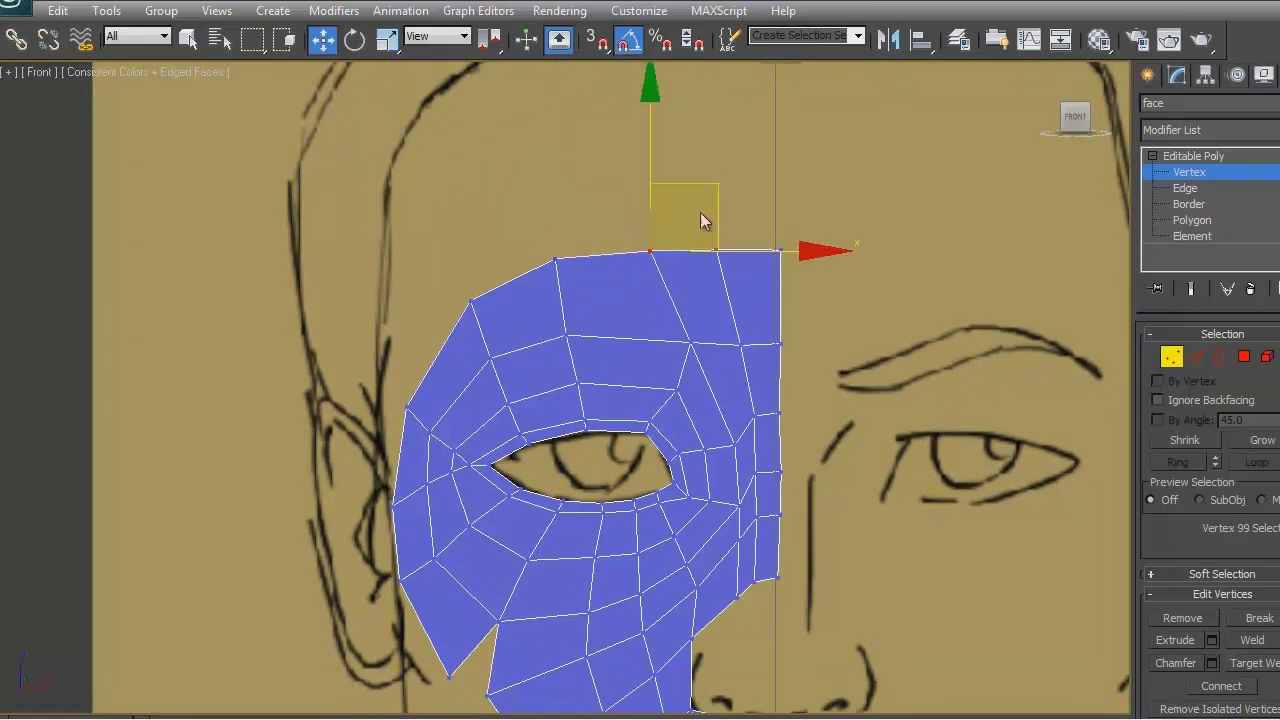
left_click(946, 400)
scroll(934, 357, "down", 4)
scroll(943, 278, "up", 4)
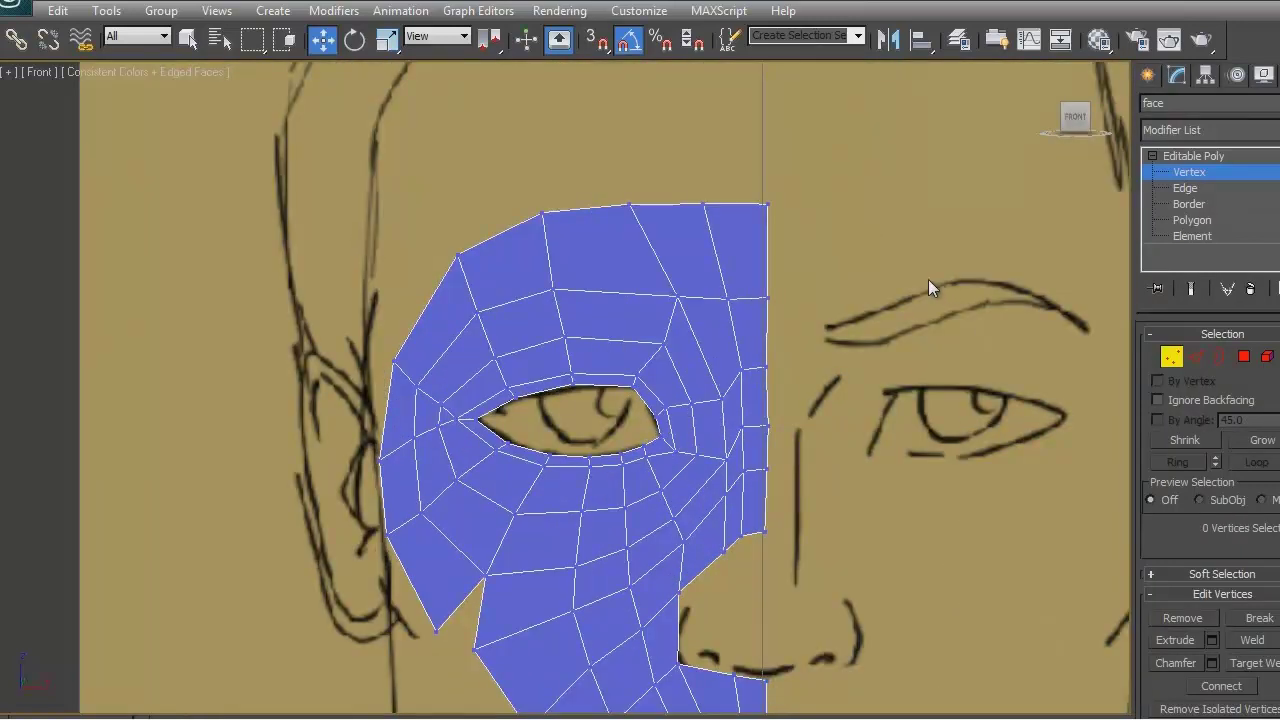
Step: Move the upper outer temple border vertices back toward the ear in the left view
key("alt+w")
key("ctrl+shift+z")
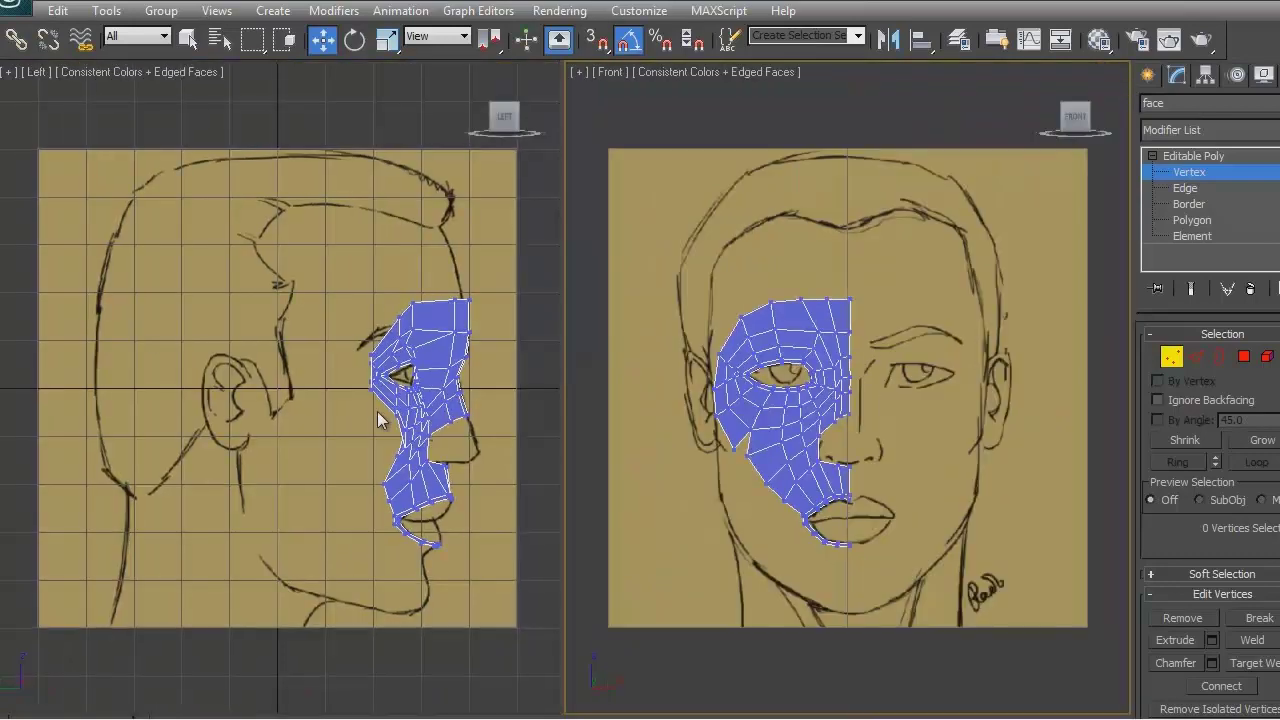
scroll(448, 333, "up", 5)
scroll(709, 349, "up", 5)
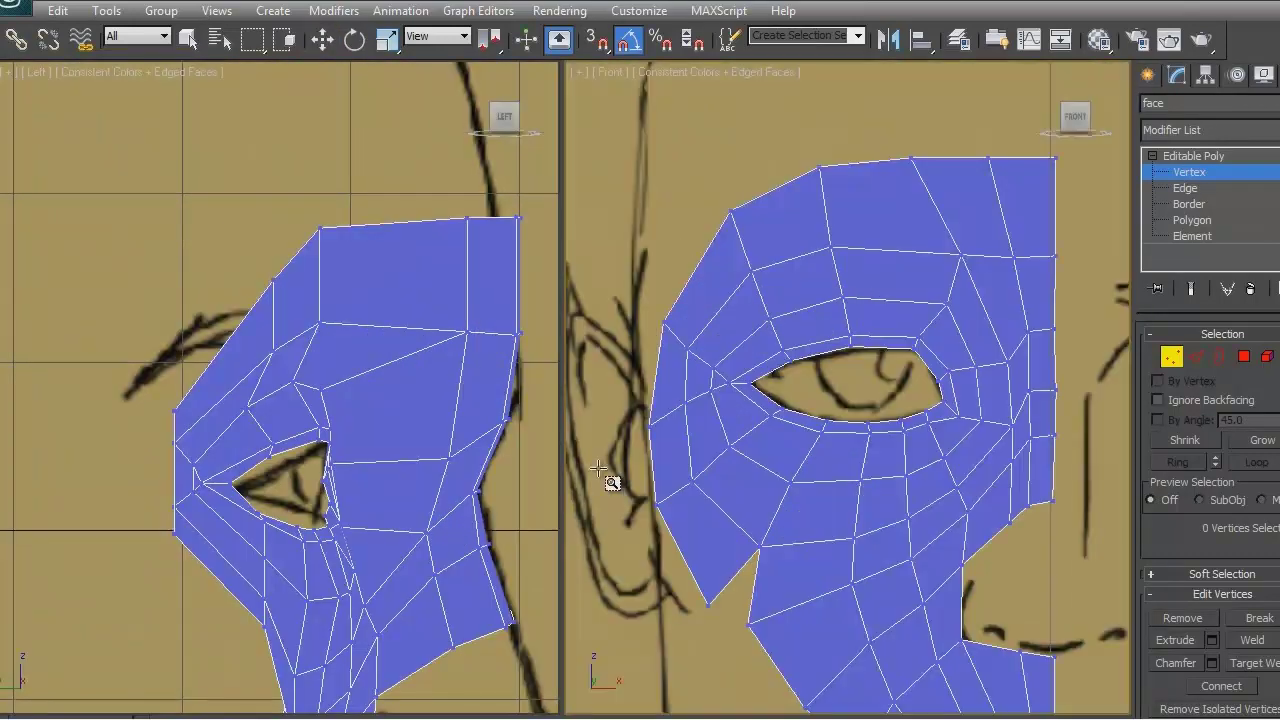
middle_click_drag(106, 263, 129, 163)
left_click_drag(640, 302, 683, 466)
key("w")
left_click_drag(335, 376, 296, 376)
Step: Move the two lower temple border vertices back in the left view and fine-tune the upper one's height
left_click(707, 607)
left_click_drag(417, 646, 360, 646)
left_click(655, 505)
left_click(395, 535)
left_click_drag(395, 535, 348, 539)
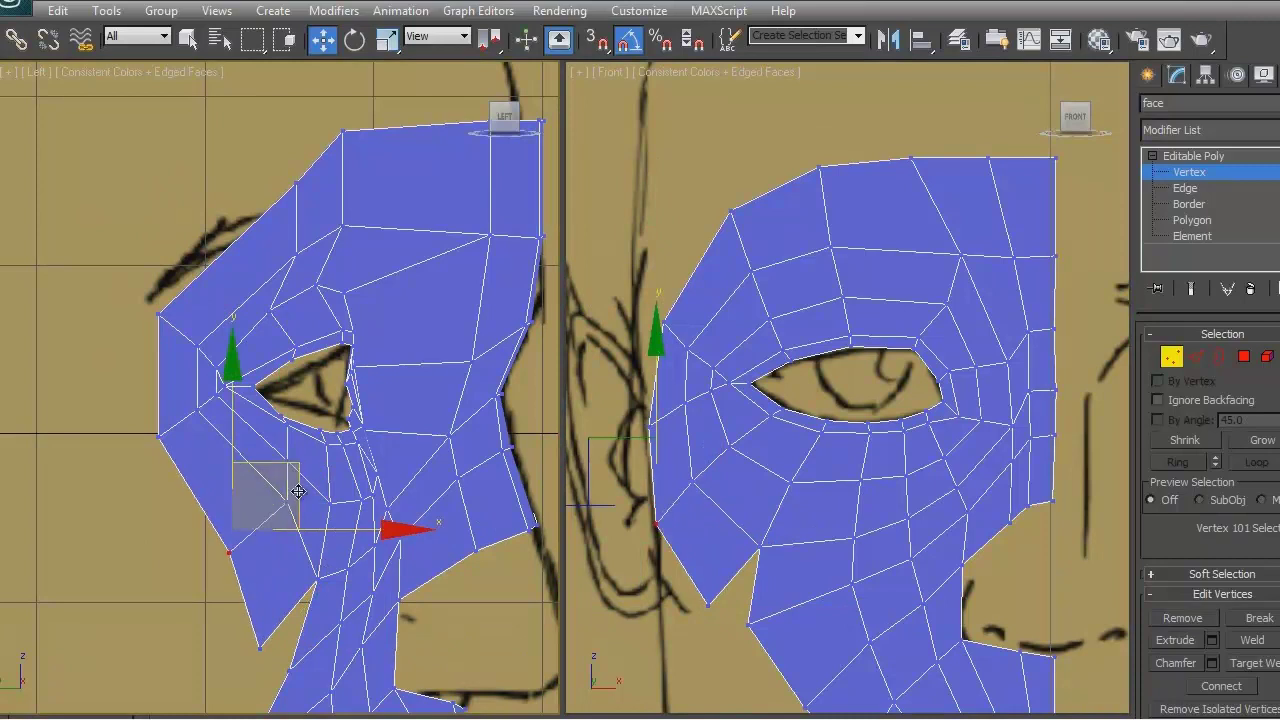
middle_click_drag(510, 559, 459, 462)
mouse_move(234, 394)
left_mouse_down()
mouse_move(289, 342)
mouse_move(267, 333)
mouse_move(244, 373)
left_mouse_up()
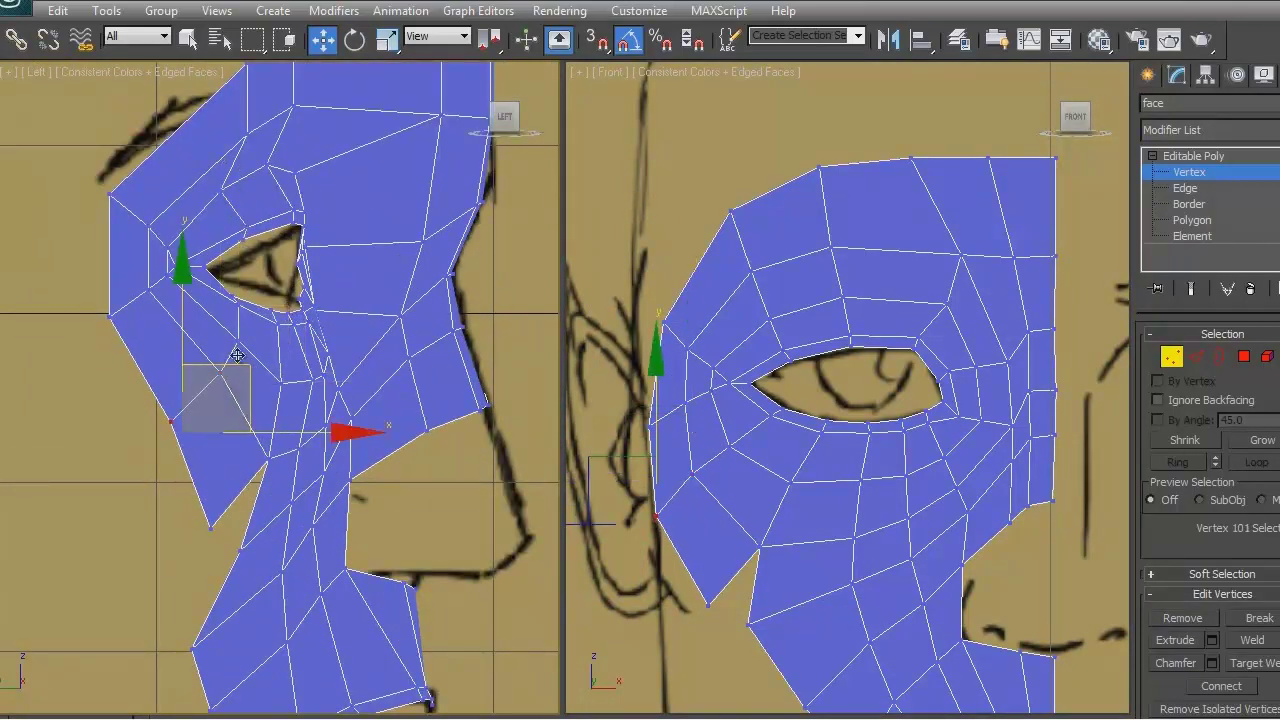
left_click(138, 418)
middle_click_drag(77, 165, 104, 418)
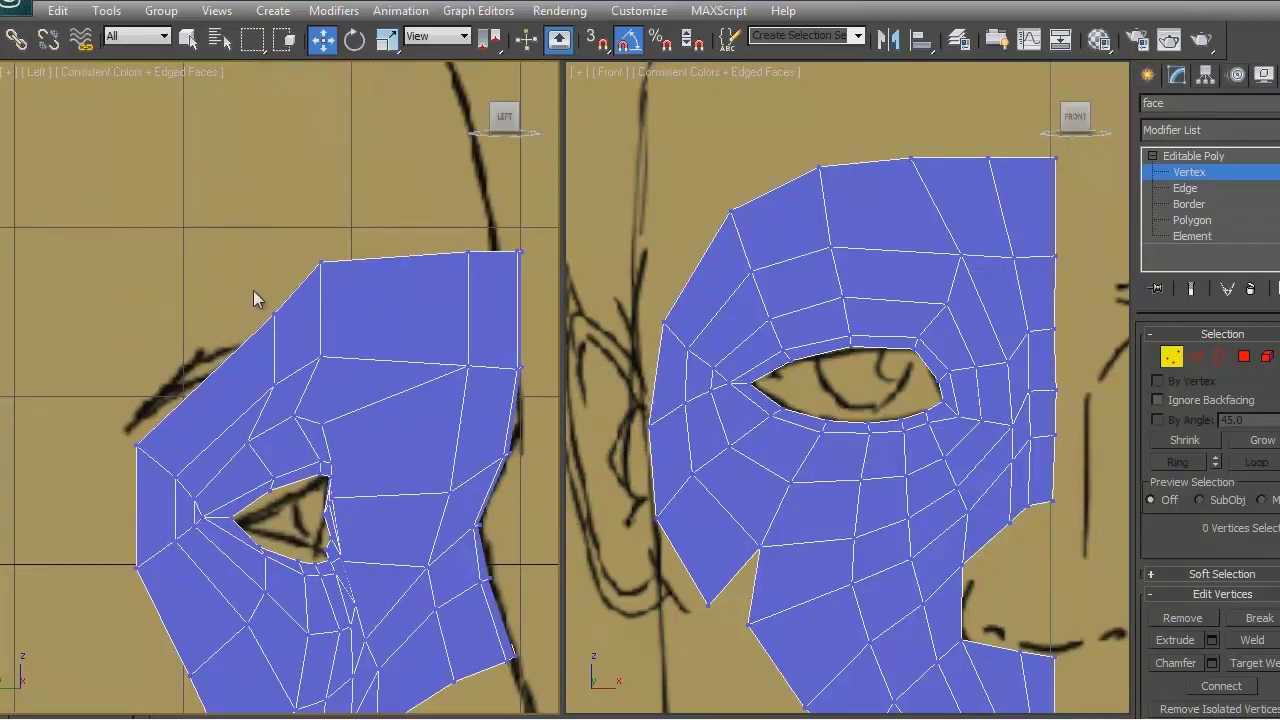
Step: Move the two outer forehead vertices above the eye's outer corner back in the left view and fine-tune their heights
left_click_drag(251, 306, 298, 404)
left_click_drag(327, 290, 313, 305)
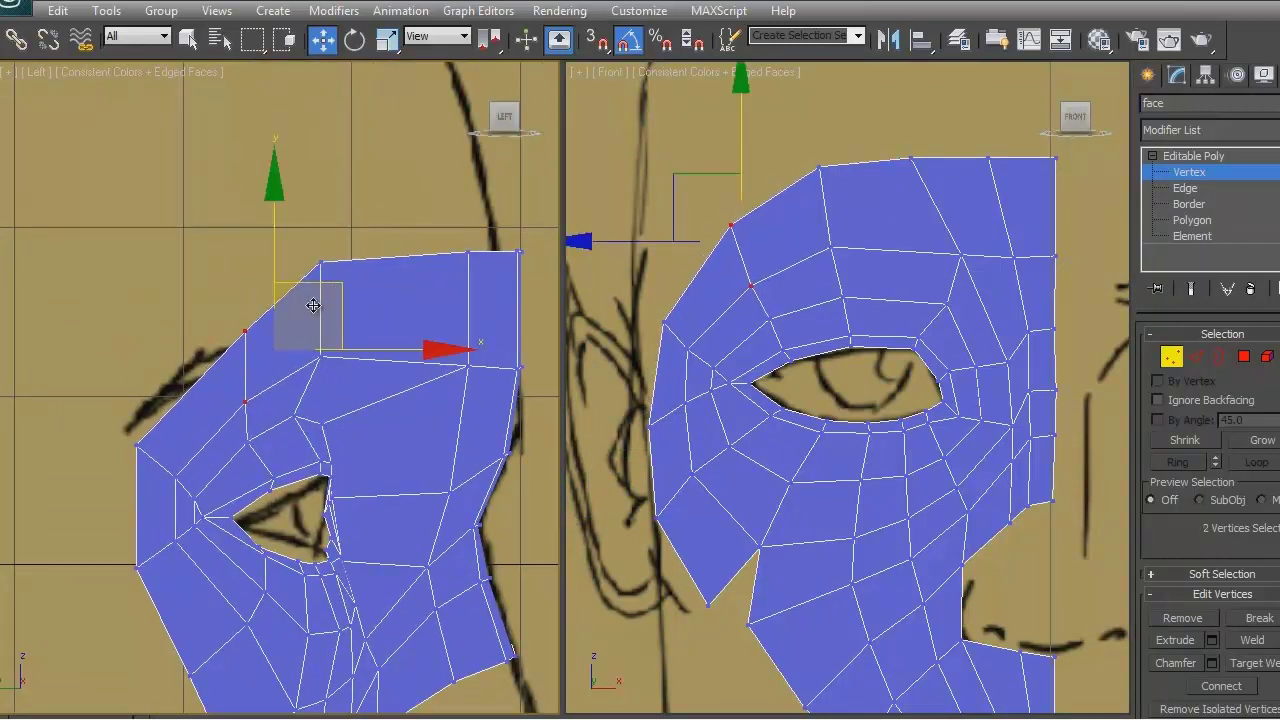
left_click(251, 343)
left_click(245, 331)
left_click_drag(309, 260, 307, 249)
left_click(251, 398)
left_click(248, 334)
Step: Shift the remaining upper forehead vertices in the left view so the border curves smoothly from the centerline back to the temple
scroll(406, 283, "down", 3)
scroll(264, 338, "up", 5)
left_click_drag(264, 338, 406, 314)
left_click(383, 388)
left_click_drag(133, 307, 170, 430)
left_click_drag(255, 368, 281, 369)
middle_click_drag(264, 382, 296, 278)
left_click(296, 278)
left_click(354, 210)
left_click(443, 371)
scroll(443, 371, "down", 2)
scroll(449, 303, "up", 2)
middle_click_drag(449, 303, 386, 423)
left_click(345, 366)
left_click(449, 220)
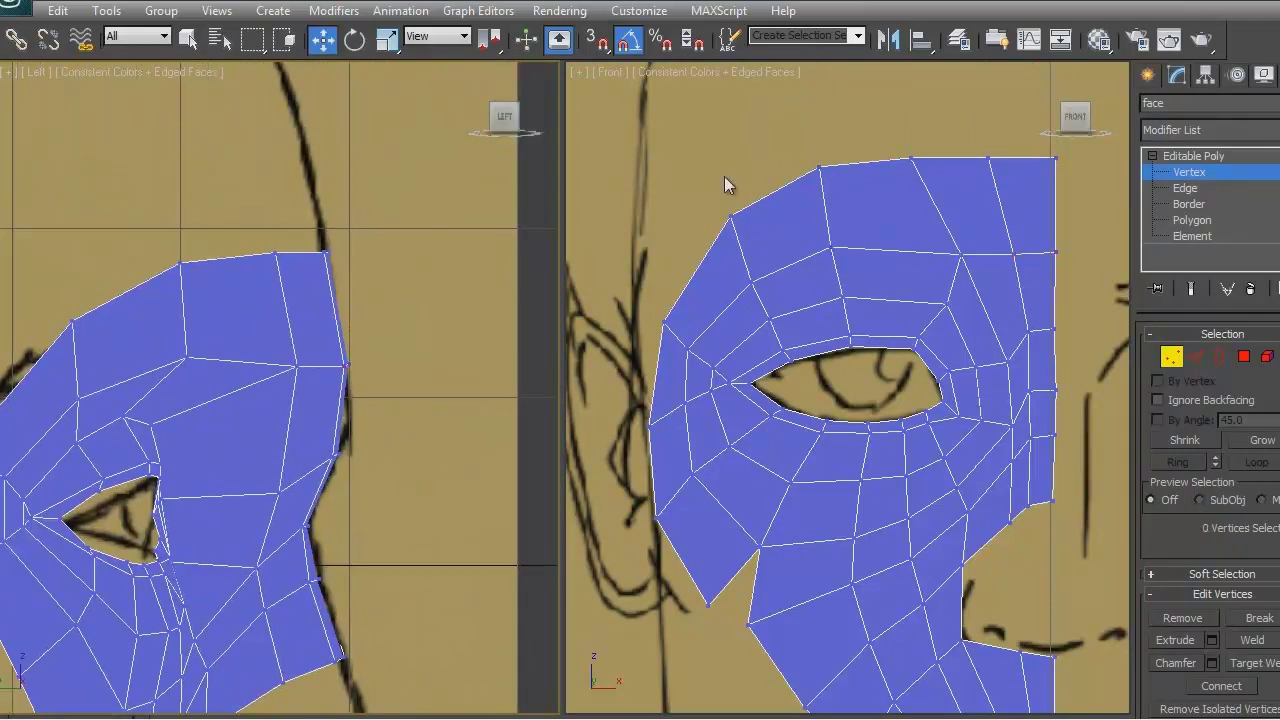
Step: Extrude the five top border edges of the forehead upward in two rows, reaching the hairline in the front view
scroll(1058, 250, "down", 3)
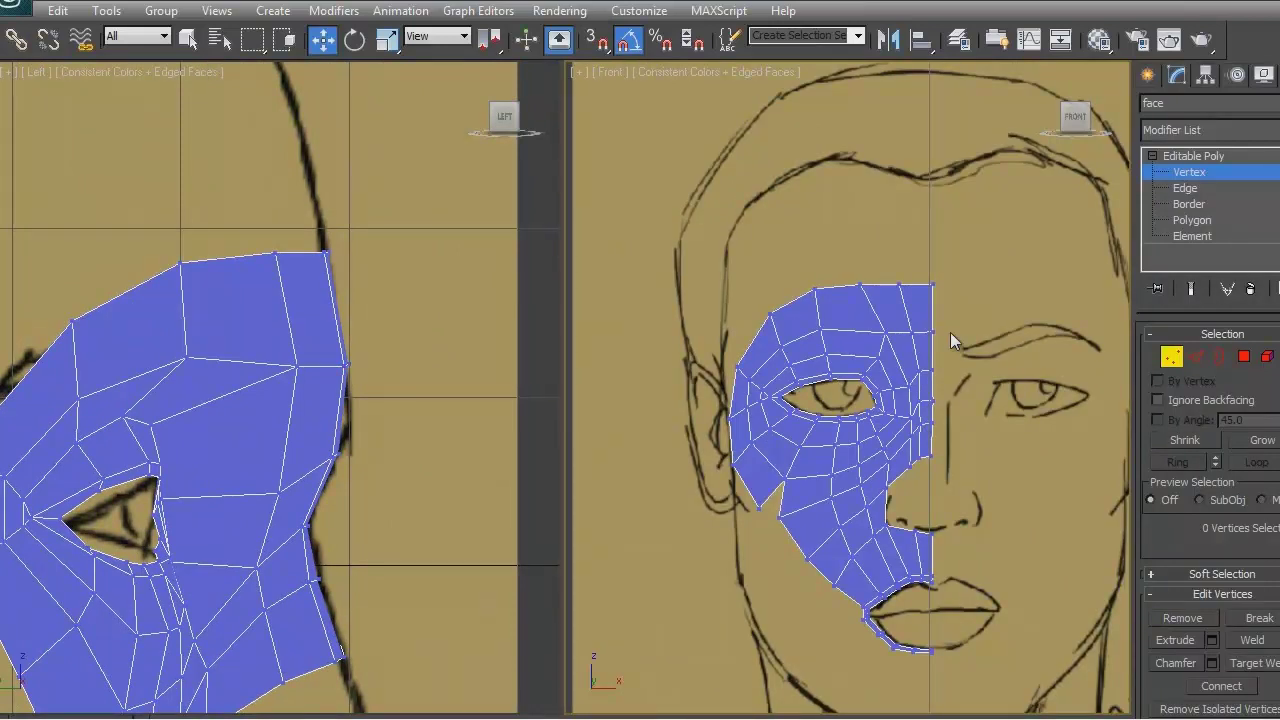
mouse_move(950, 340)
middle_mouse_down()
mouse_move(977, 314)
mouse_move(980, 345)
middle_mouse_up()
left_click_drag(903, 325, 940, 350)
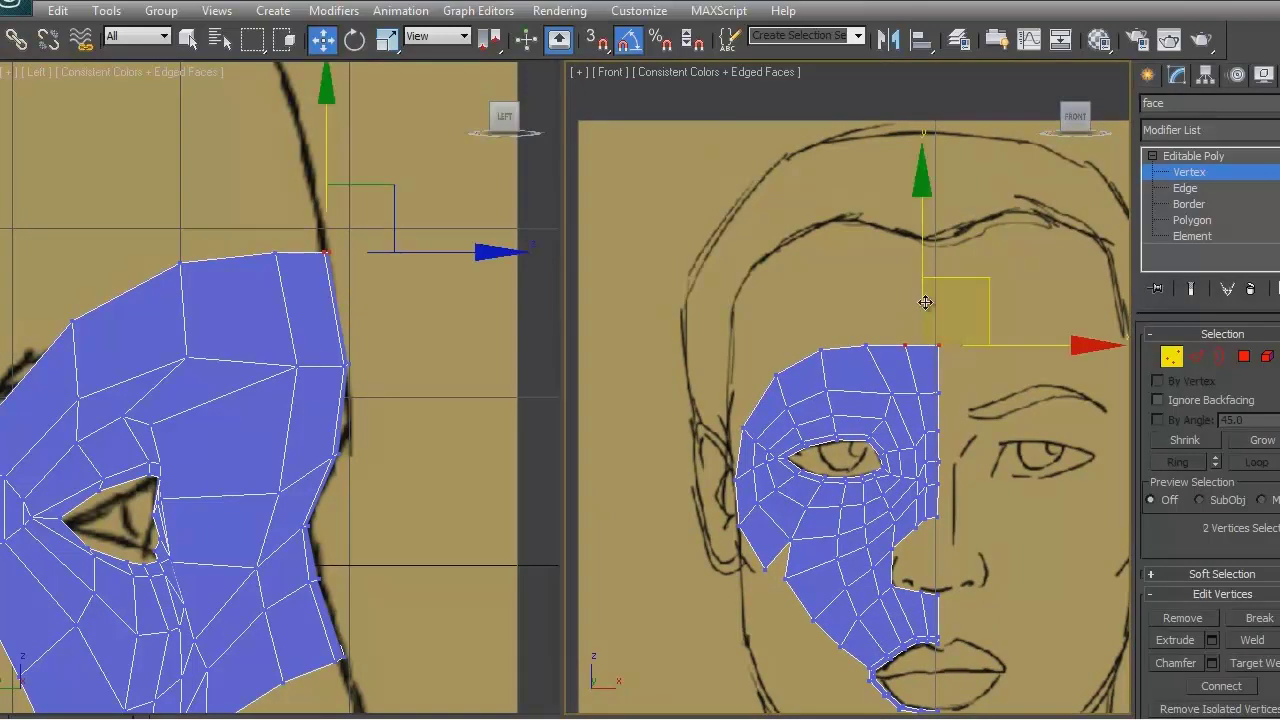
key("2")
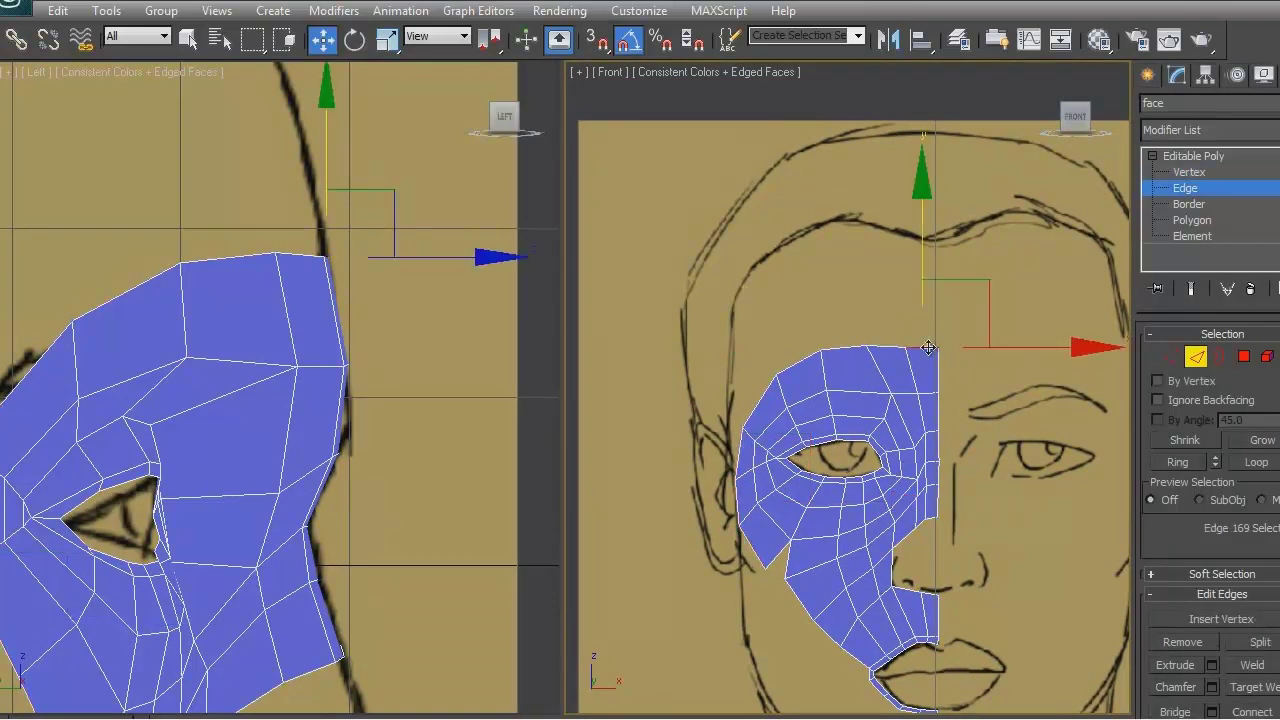
double_click(837, 371)
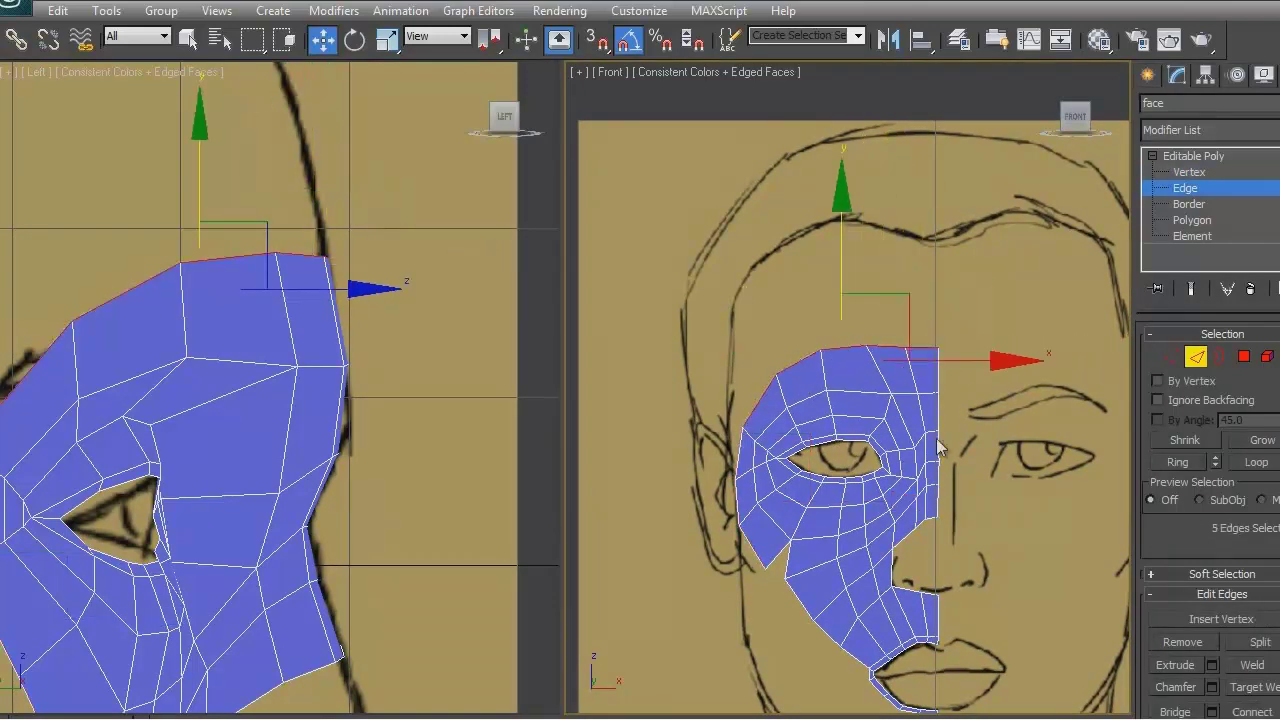
left_click_drag(839, 265, 872, 204, "shift")
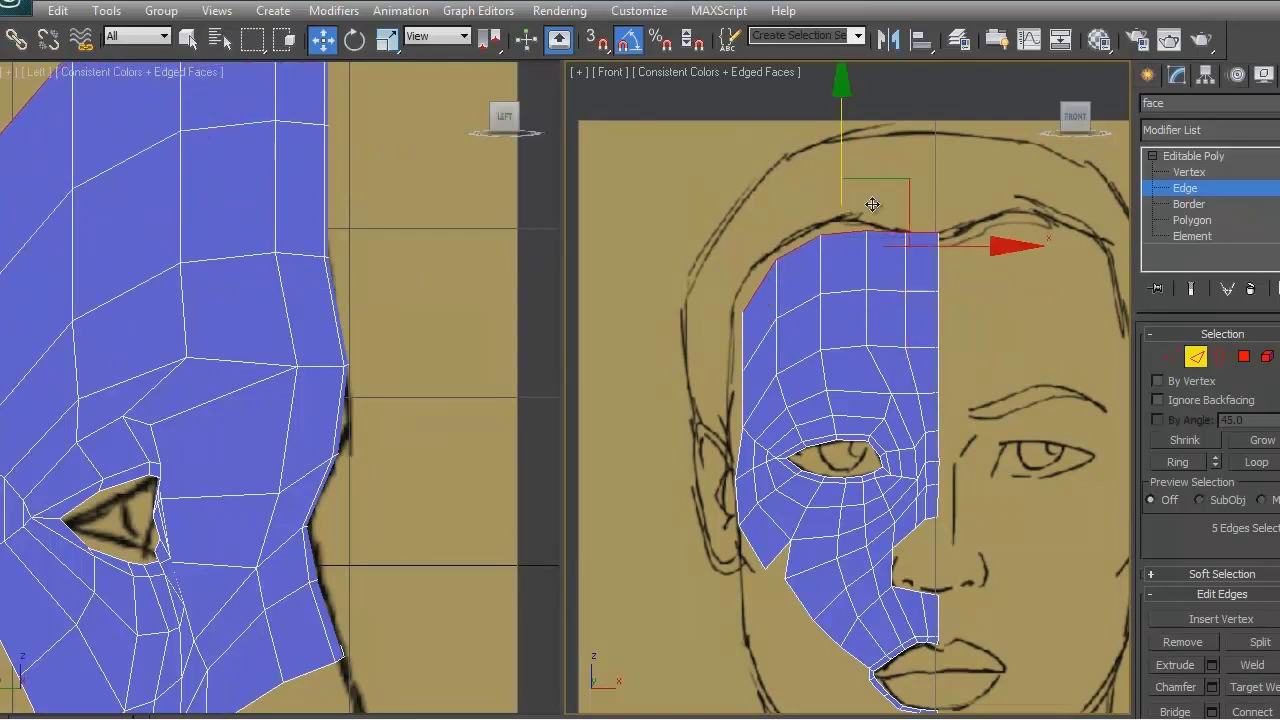
Step: Make the mesh see-through and move the front vertices of the middle forehead row back onto the side profile
left_click(982, 361)
key("ctrl+shift+z")
key("alt+x")
key("ctrl+w")
left_click_drag(719, 215, 909, 443)
left_click_drag(306, 209, 530, 400)
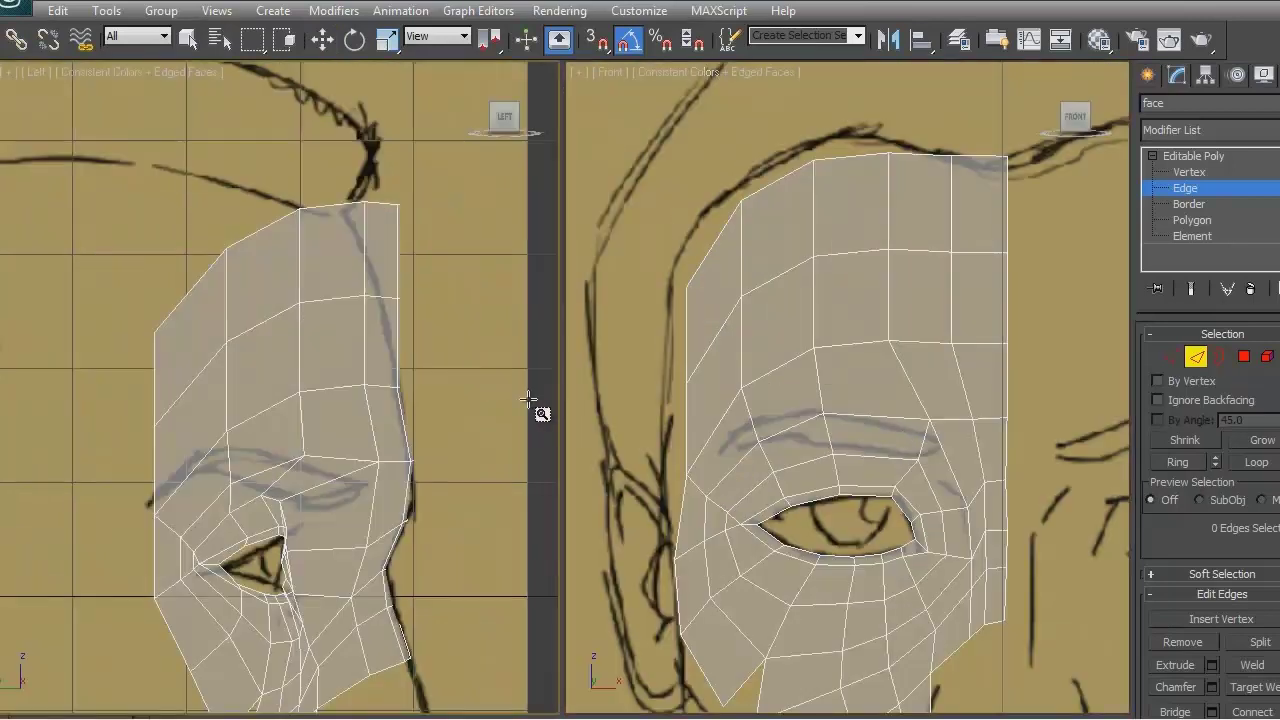
left_click(1171, 357)
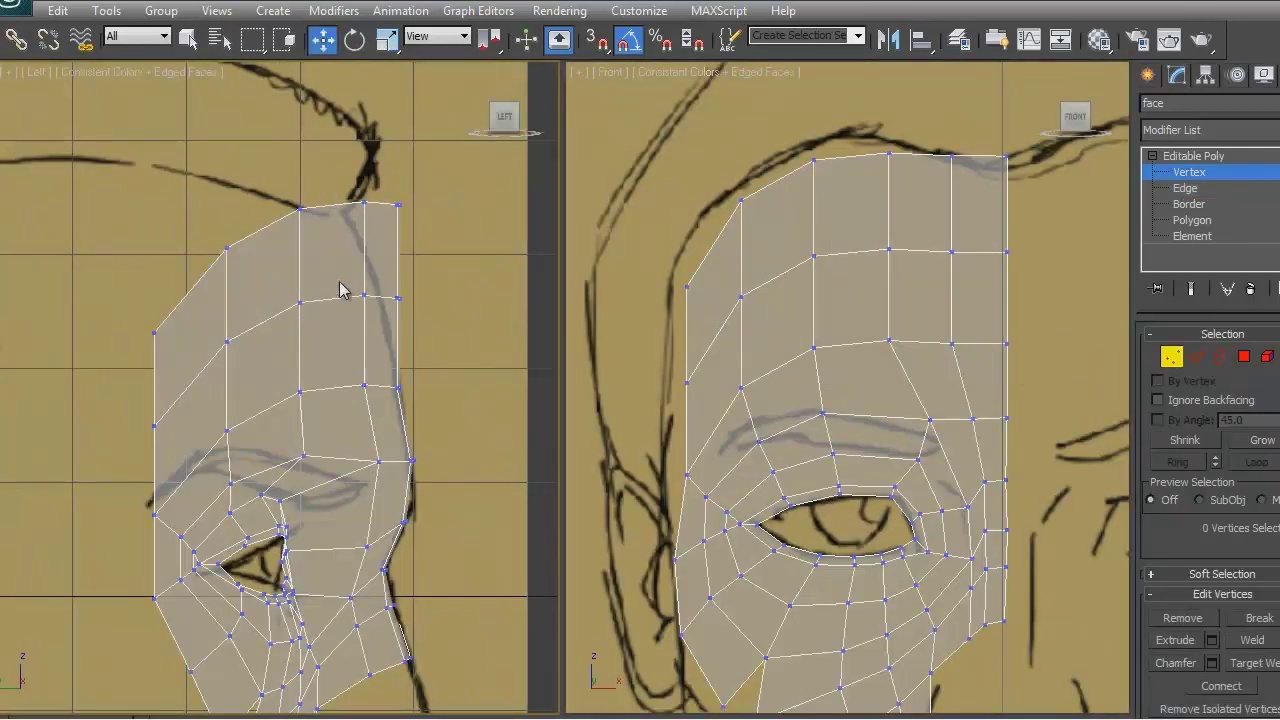
left_click_drag(275, 275, 474, 371)
left_click_drag(440, 298, 420, 298)
Step: Move the top forehead row's vertices back and down in the left view to meet the hairline and profile
left_click_drag(280, 185, 411, 252)
left_click_drag(403, 156, 271, 191)
left_click(227, 248)
left_click(255, 222)
left_click_drag(408, 222, 421, 222)
left_click(248, 370)
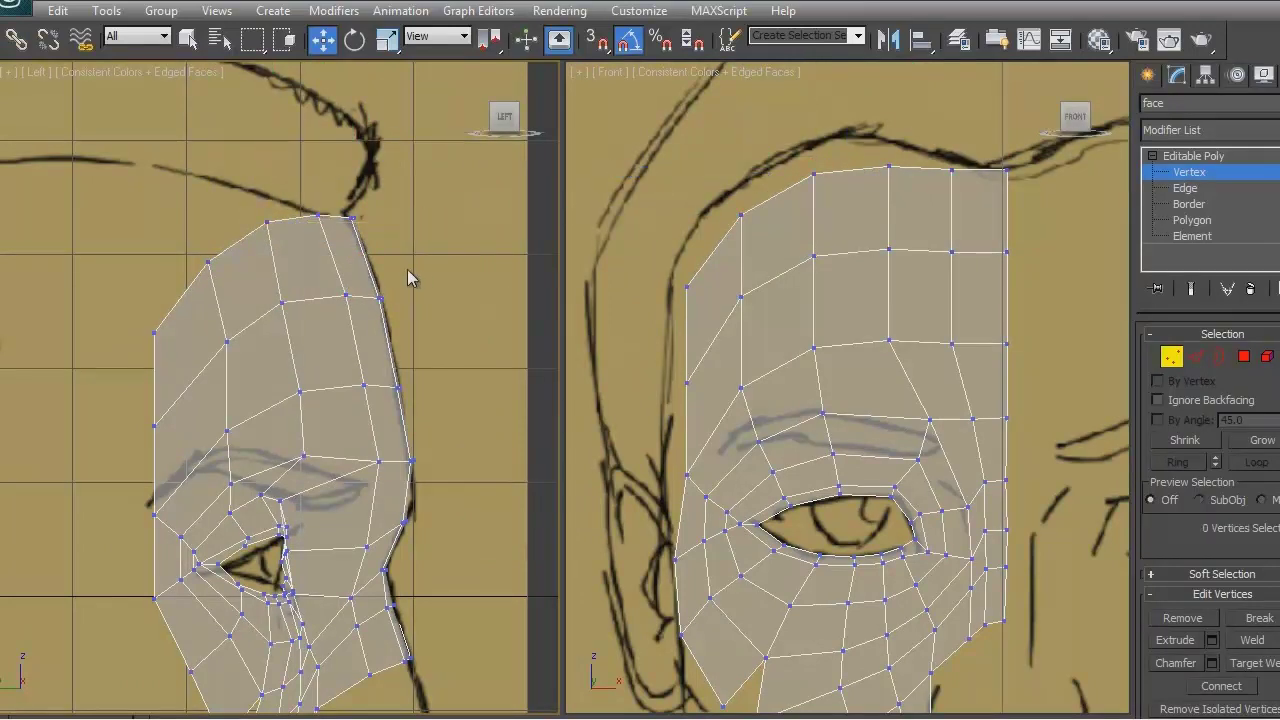
Step: Move the temple-side vertex of the middle row and the top row's outer corner vertex back in the left view
left_click(227, 342)
left_click_drag(294, 277, 286, 279)
left_click(251, 349)
left_click(154, 332)
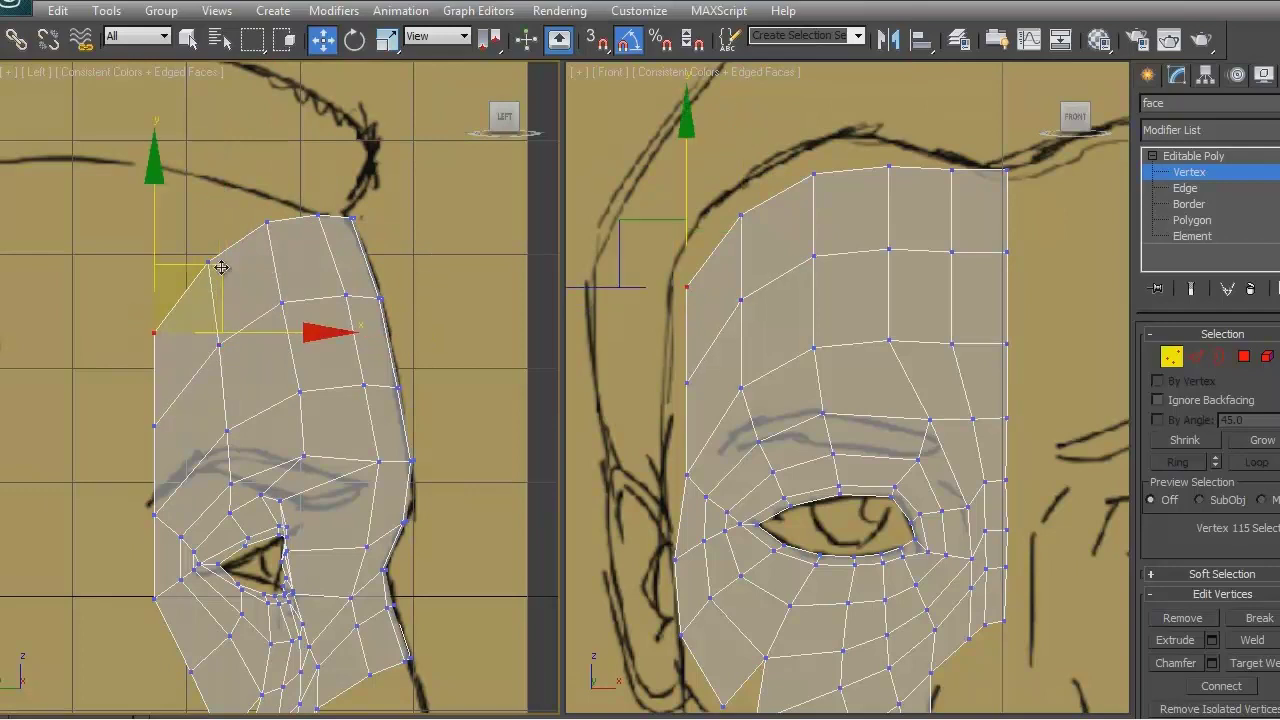
Step: Align the lower forehead row's front vertices with the profile and lower the middle row slightly for even spacing
left_click_drag(350, 372, 423, 417)
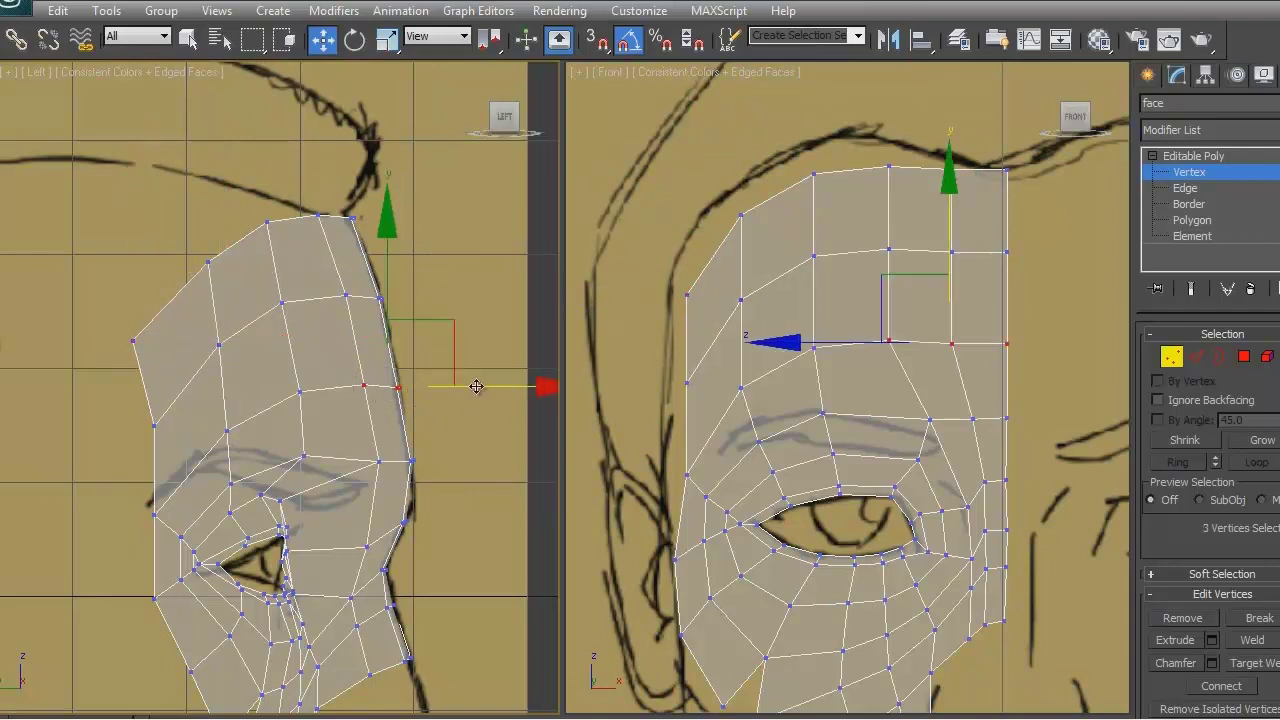
left_click(232, 312)
left_click_drag(445, 377, 445, 377)
Step: Raise the temple border vertex below the outer corner slightly and refine the neighbouring top border vertex
left_click(154, 425)
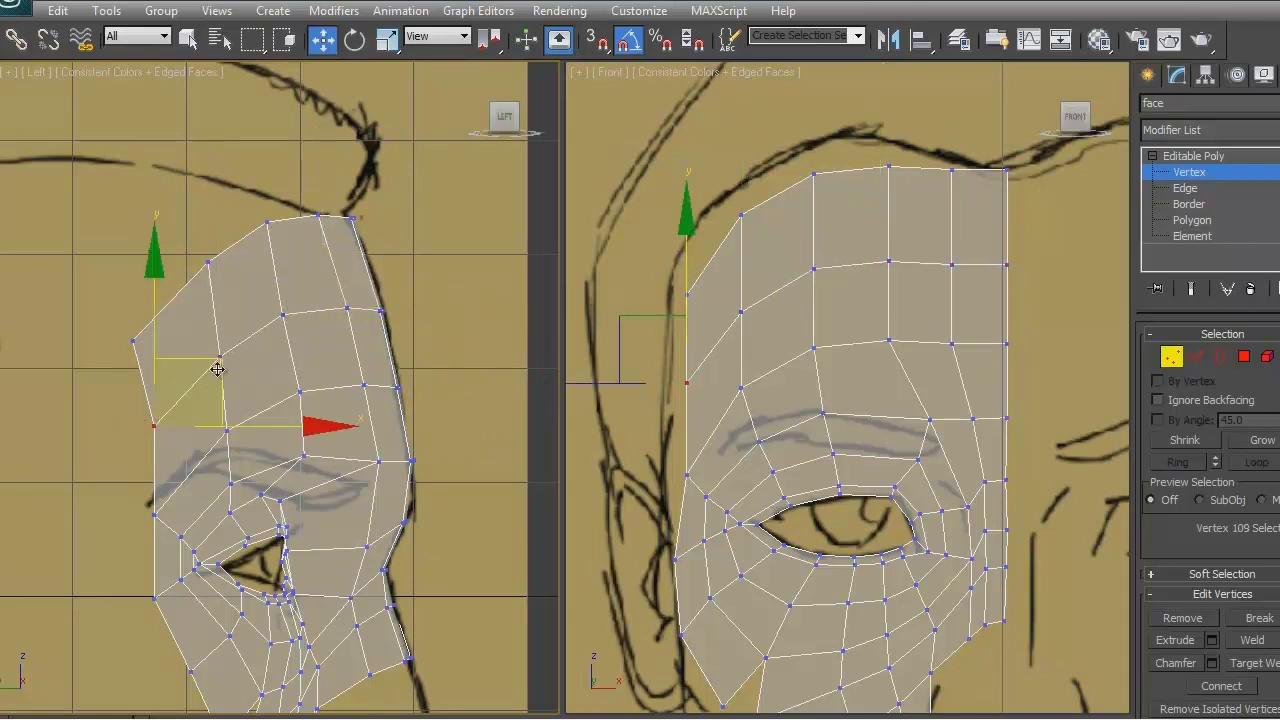
left_click(337, 343)
middle_click_drag(251, 221, 251, 143)
left_click(258, 147)
left_click(447, 260)
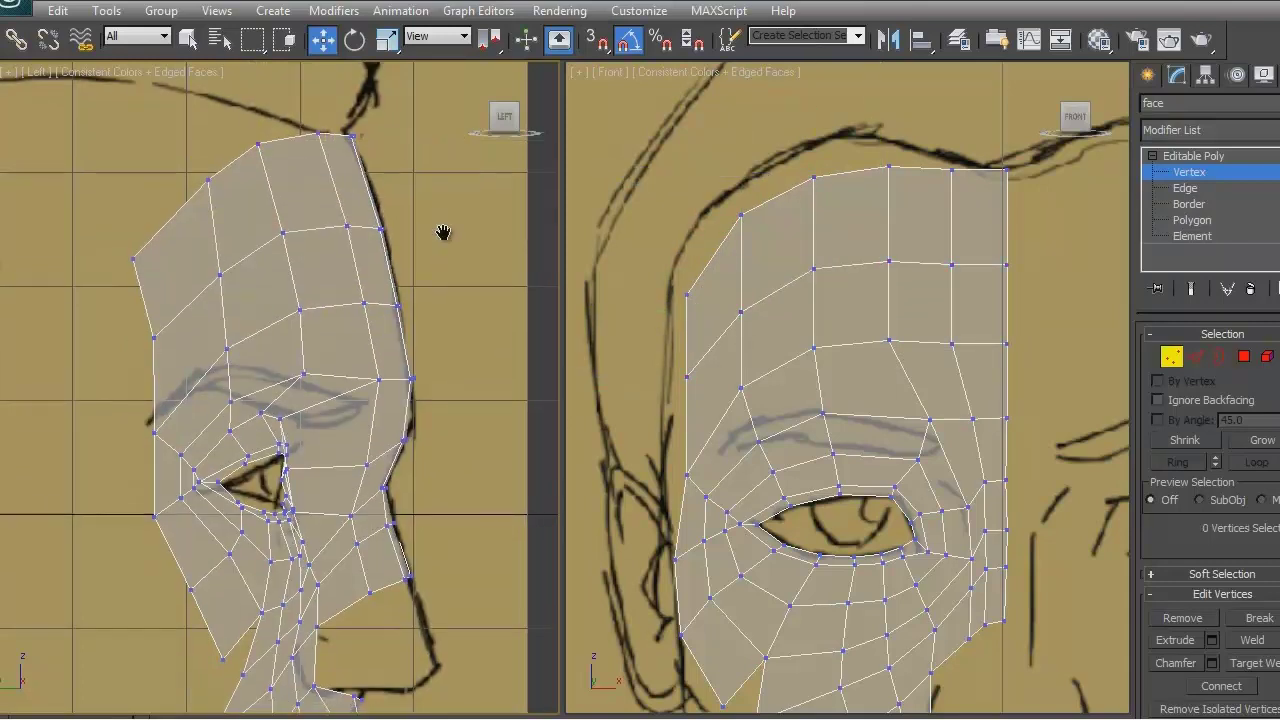
Step: Shift the outer forehead vertex columns inward and nudge the middle column outward in the front view to even the spacing
scroll(447, 260, "down", 3)
scroll(1003, 277, "down", 2)
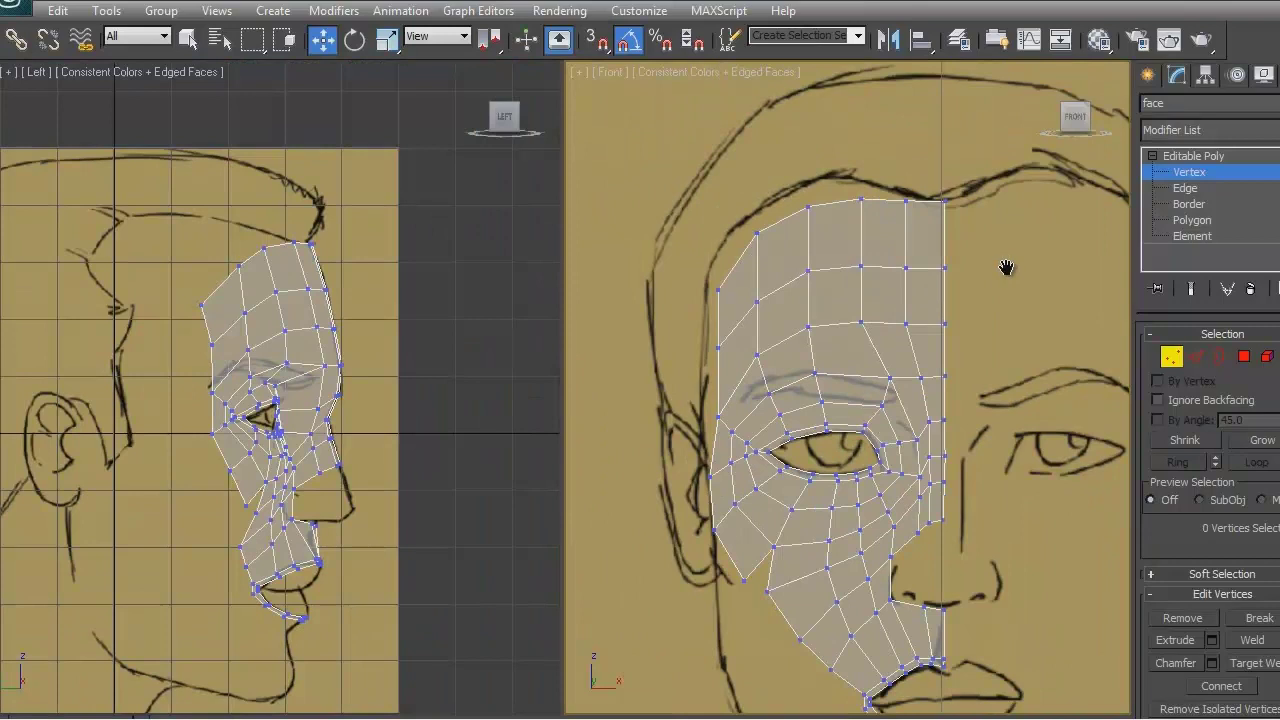
left_click_drag(737, 367, 740, 370)
left_click_drag(745, 220, 770, 310)
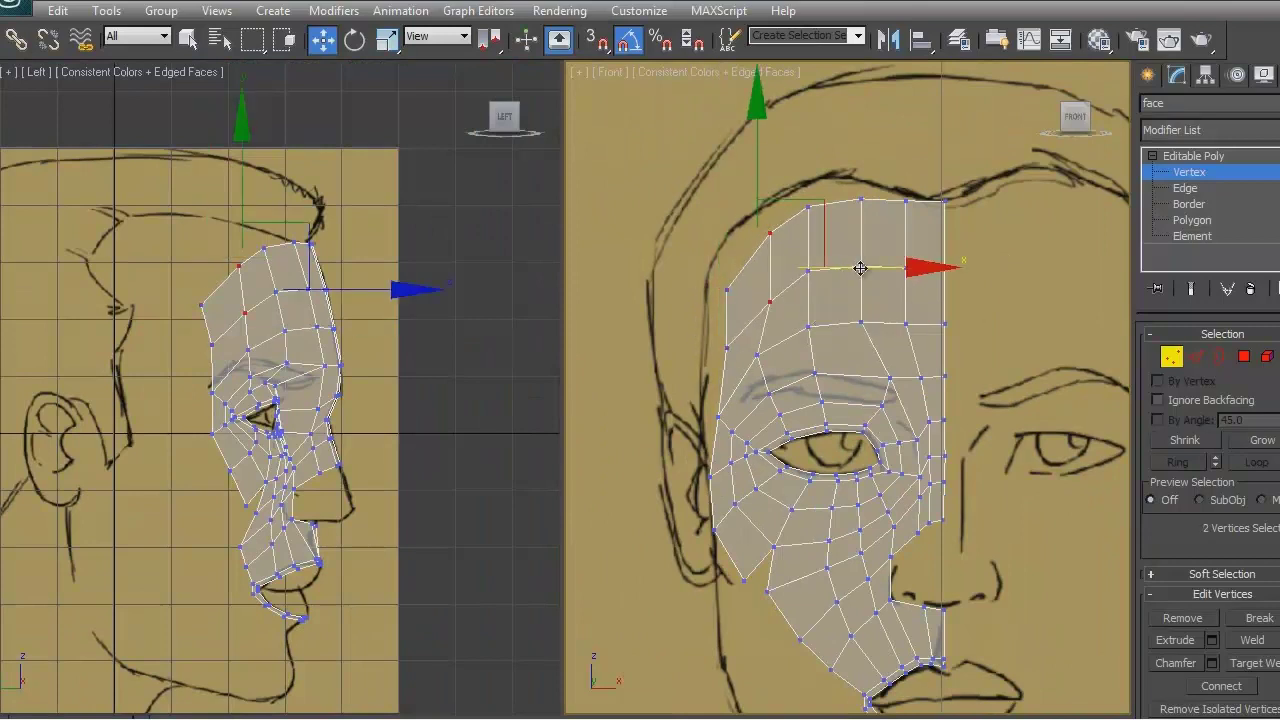
left_click(970, 244)
left_click_drag(839, 197, 884, 276)
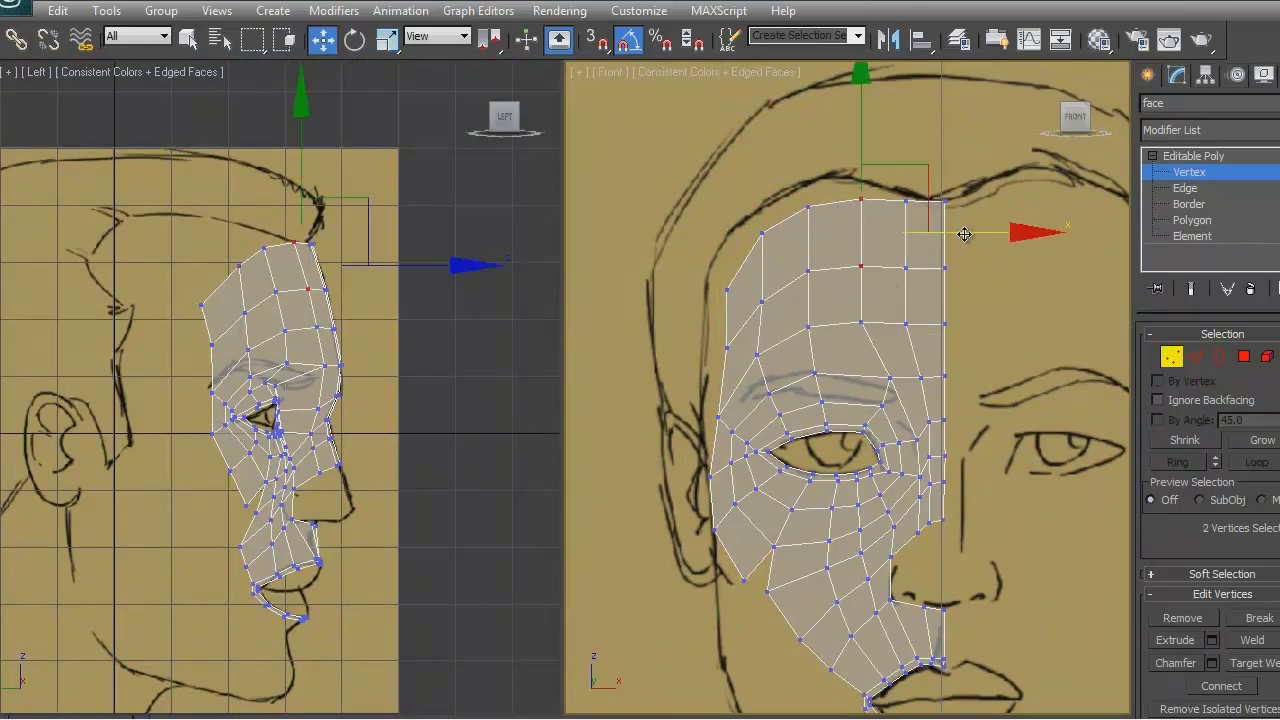
left_click(437, 280)
Step: Move the vertices of the forehead column beside the centerline columns forward in the left view, closer to the profile
scroll(440, 265, "up", 5)
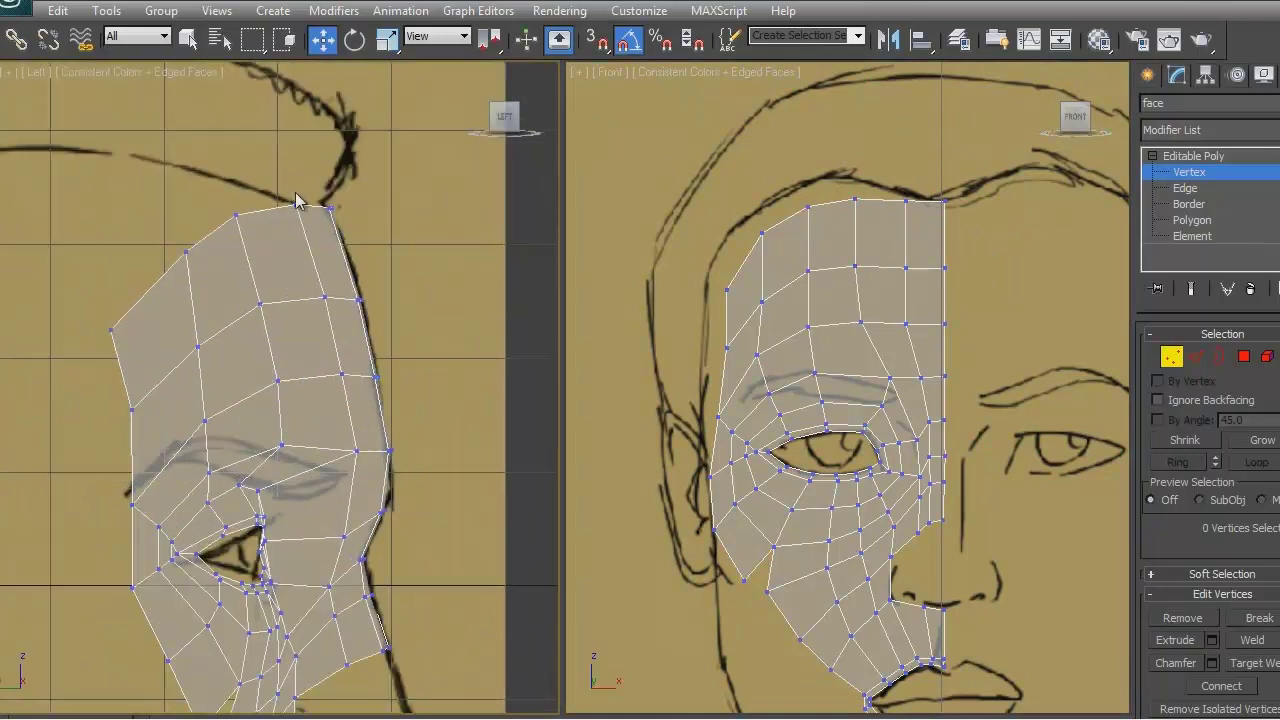
left_click_drag(330, 318, 331, 318)
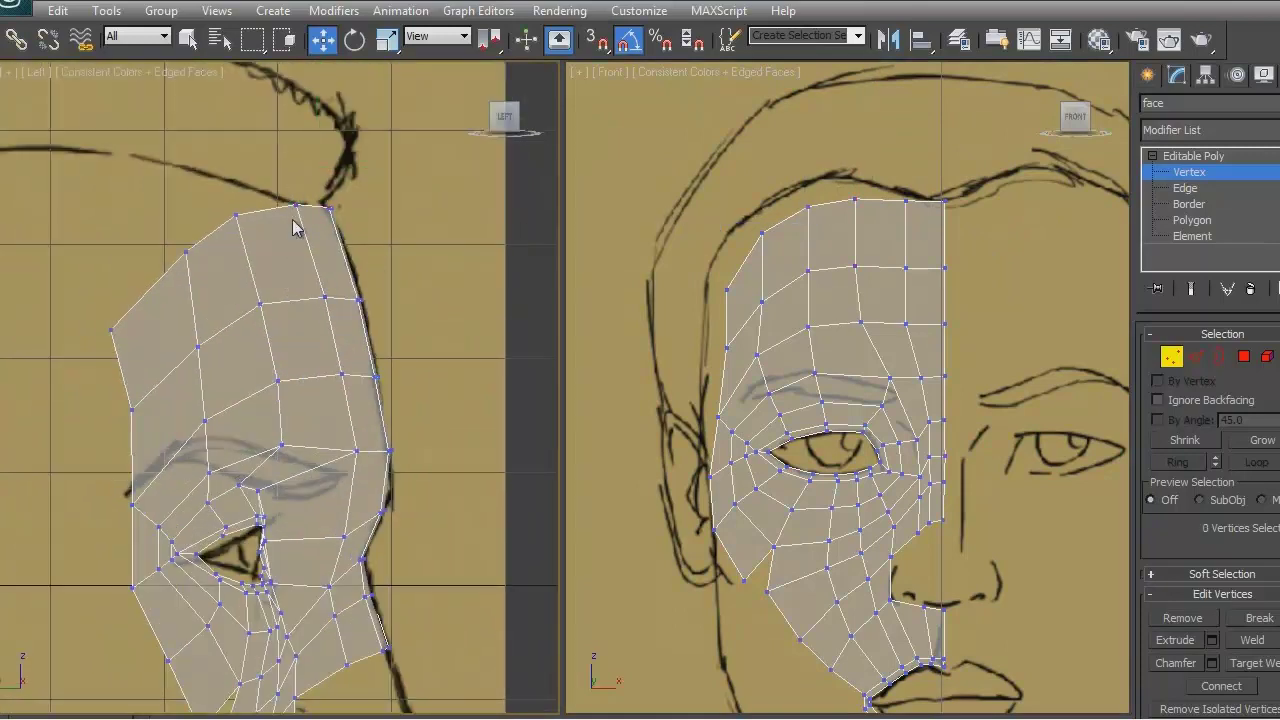
left_click(358, 299)
left_click(351, 374)
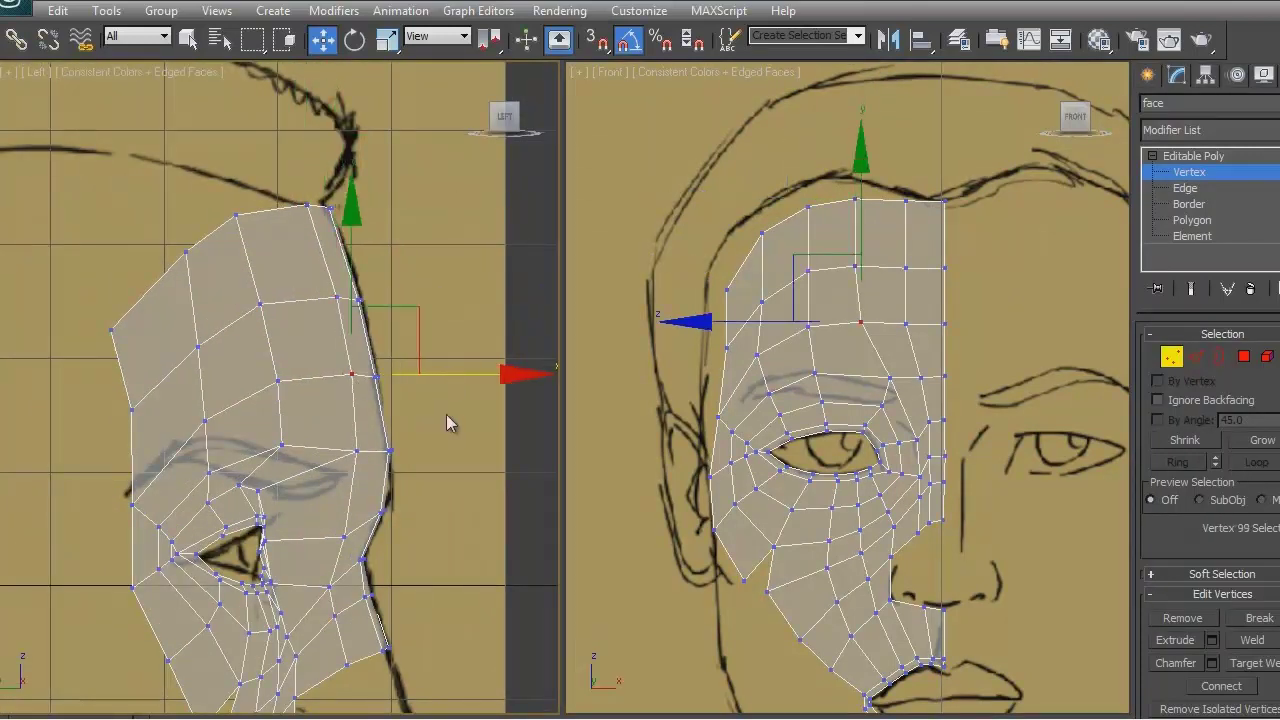
left_click(447, 423)
left_click(356, 451)
left_click(468, 410)
Step: Turn off the see-through display, maximize the front view and frame the whole face
middle_click_drag(1000, 360, 983, 260)
key("alt+x")
key("alt+w")
key("z")
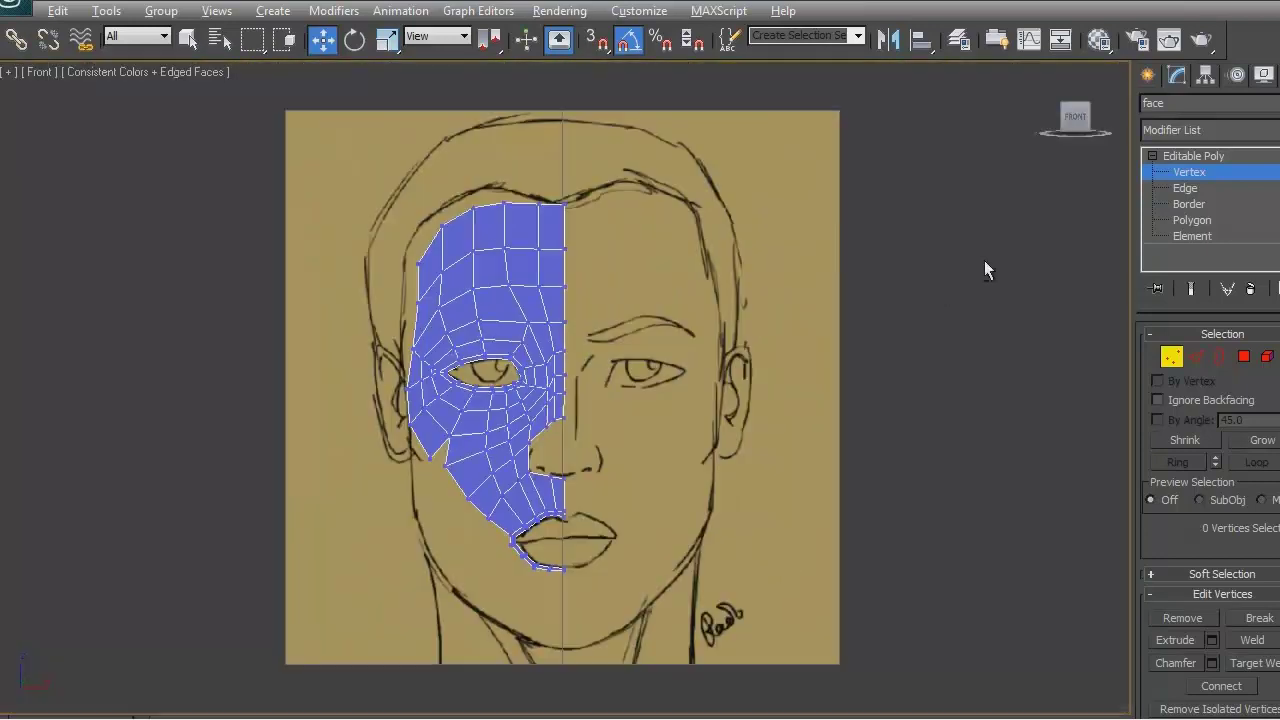
Step: Leave vertex editing and add a Symmetry modifier to the half-face mesh
left_click(1172, 357)
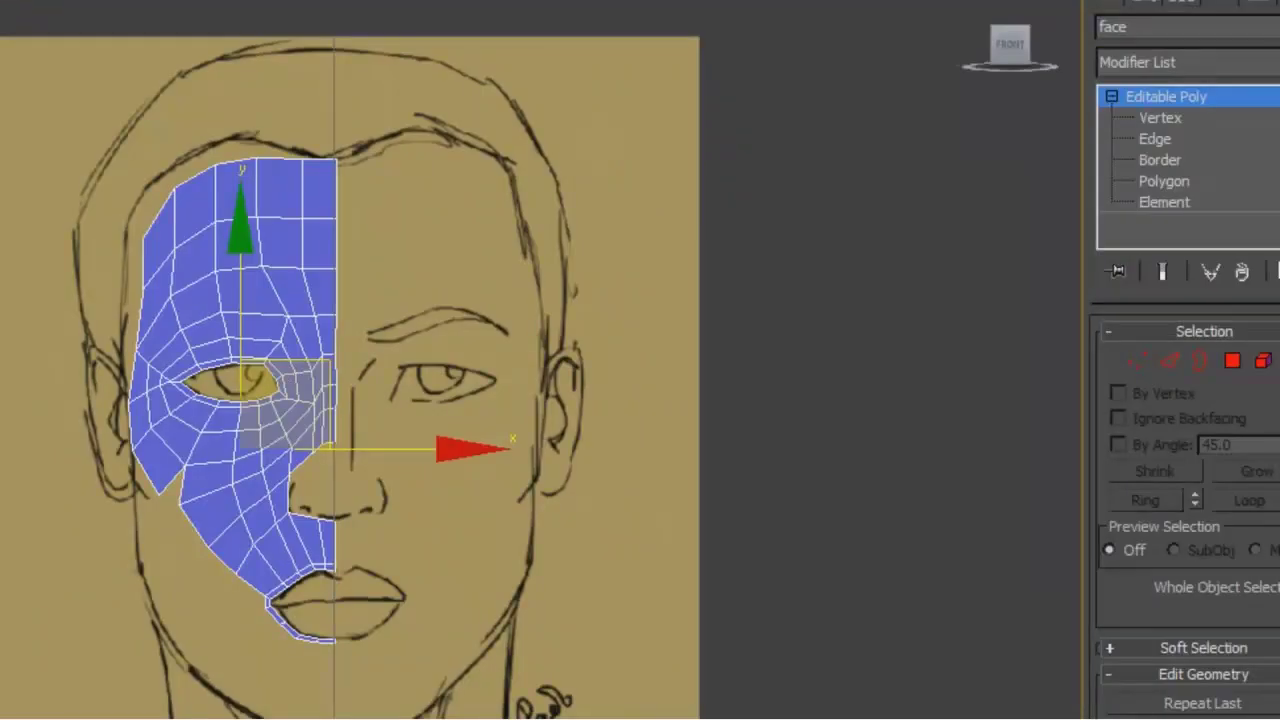
left_click(1180, 62)
key("s")
key("s")
key("s")
key("s")
key("s")
key("s")
key("s")
key("s")
key("s")
key("s")
key("s")
key("s")
key("s")
key("s")
key("s")
key("s")
key("s")
key("s")
key("s")
key("s")
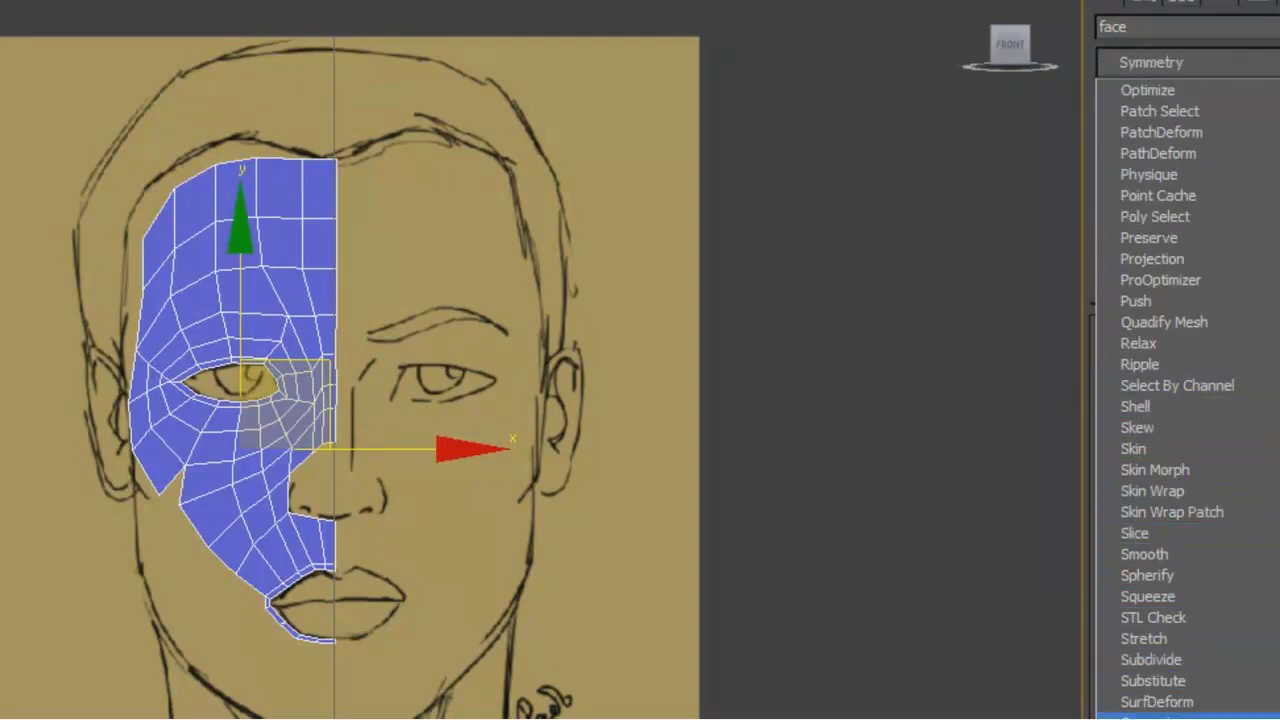
key("Return")
Step: Flip the Symmetry on the X axis and move its mirror plane to the face's centerline so both halves meet
left_click(1137, 96)
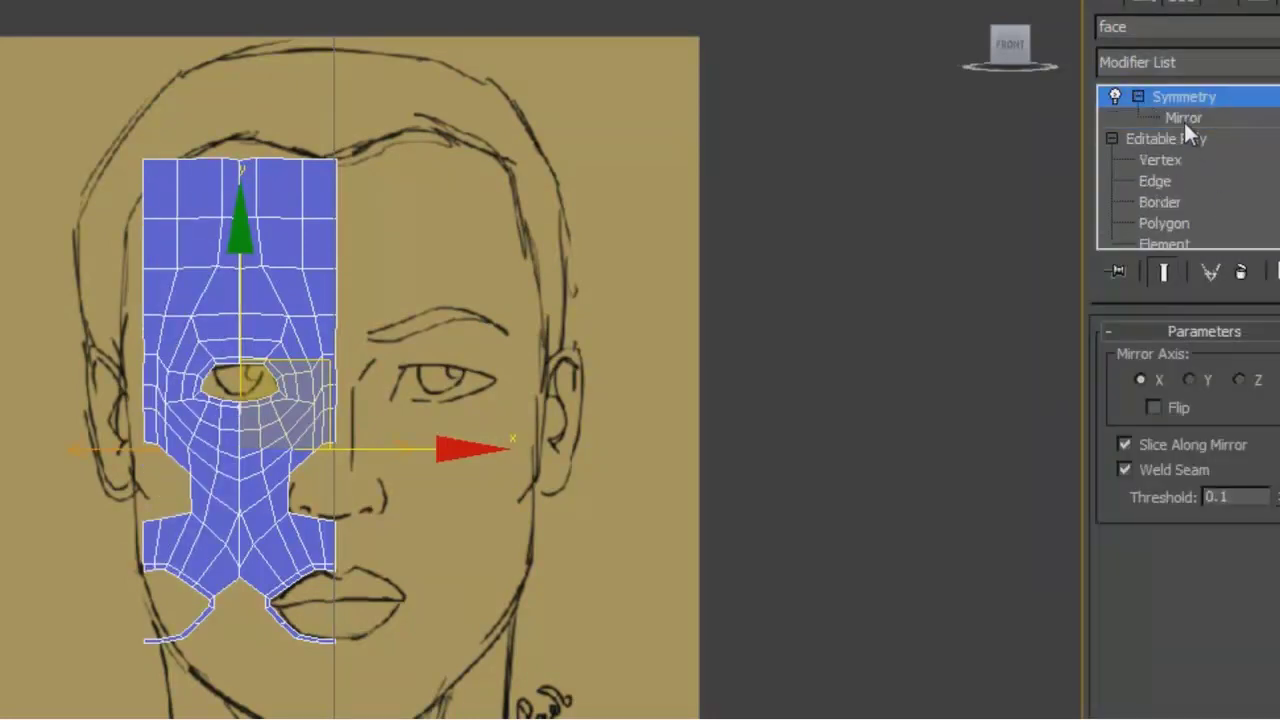
left_click(1184, 118)
left_click(1154, 408)
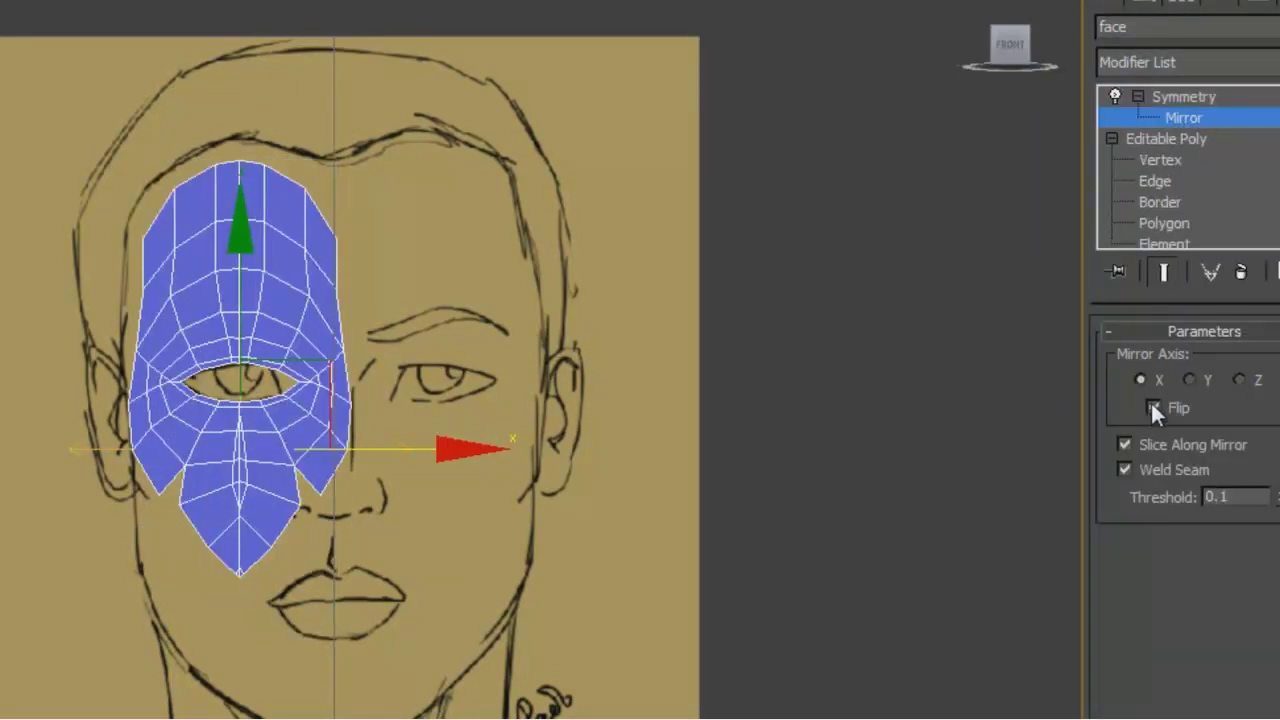
left_click_drag(414, 443, 518, 452)
scroll(640, 357, "up", 5)
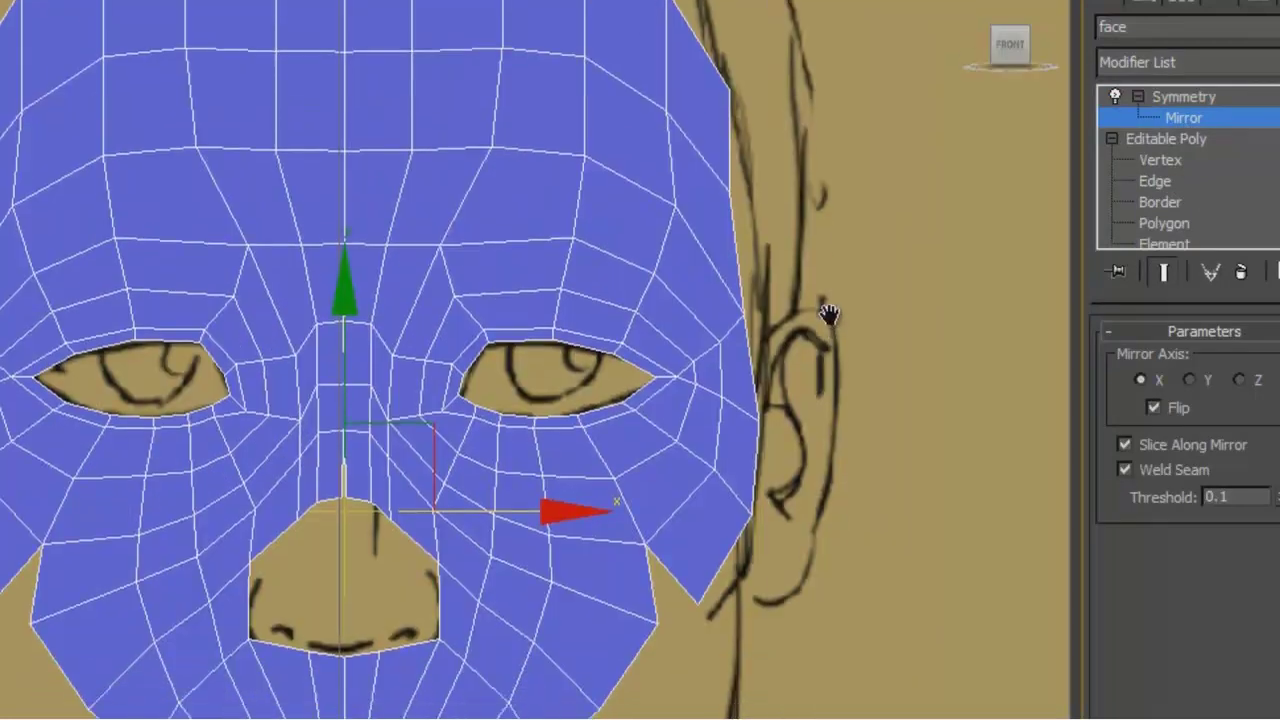
left_click_drag(545, 486, 555, 487)
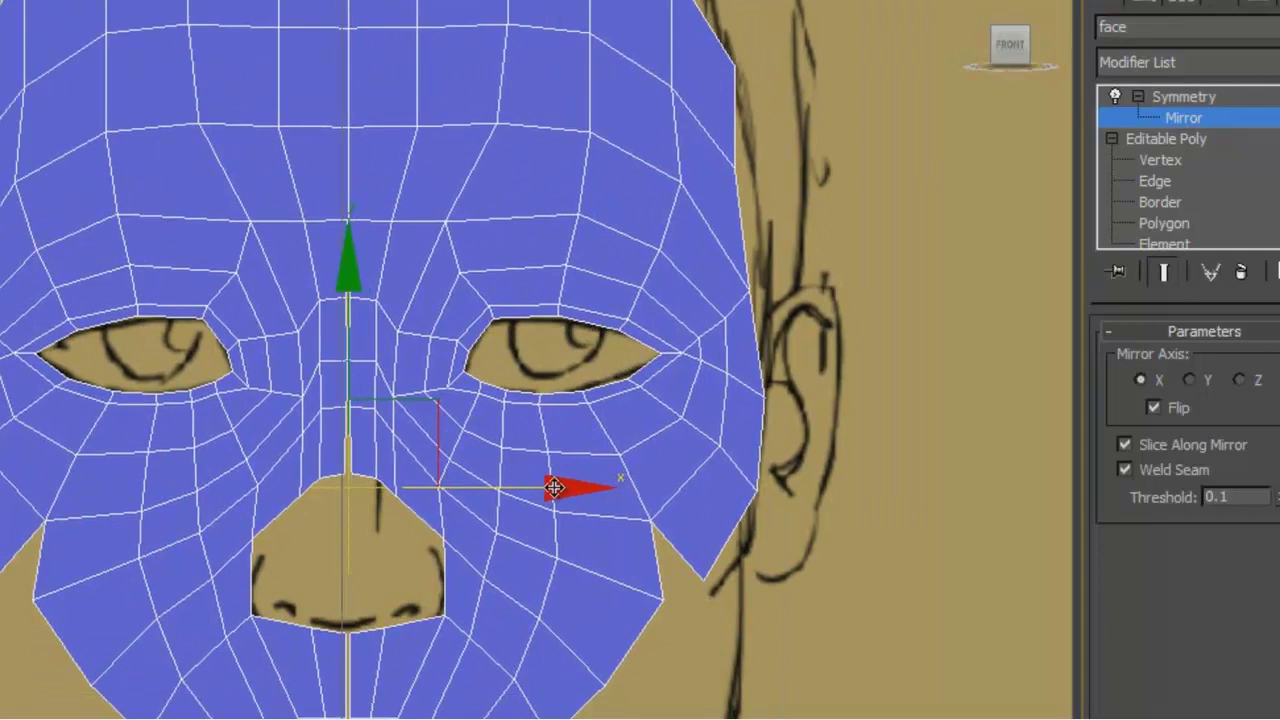
scroll(808, 555, "down", 3)
middle_click_drag(849, 554, 850, 594)
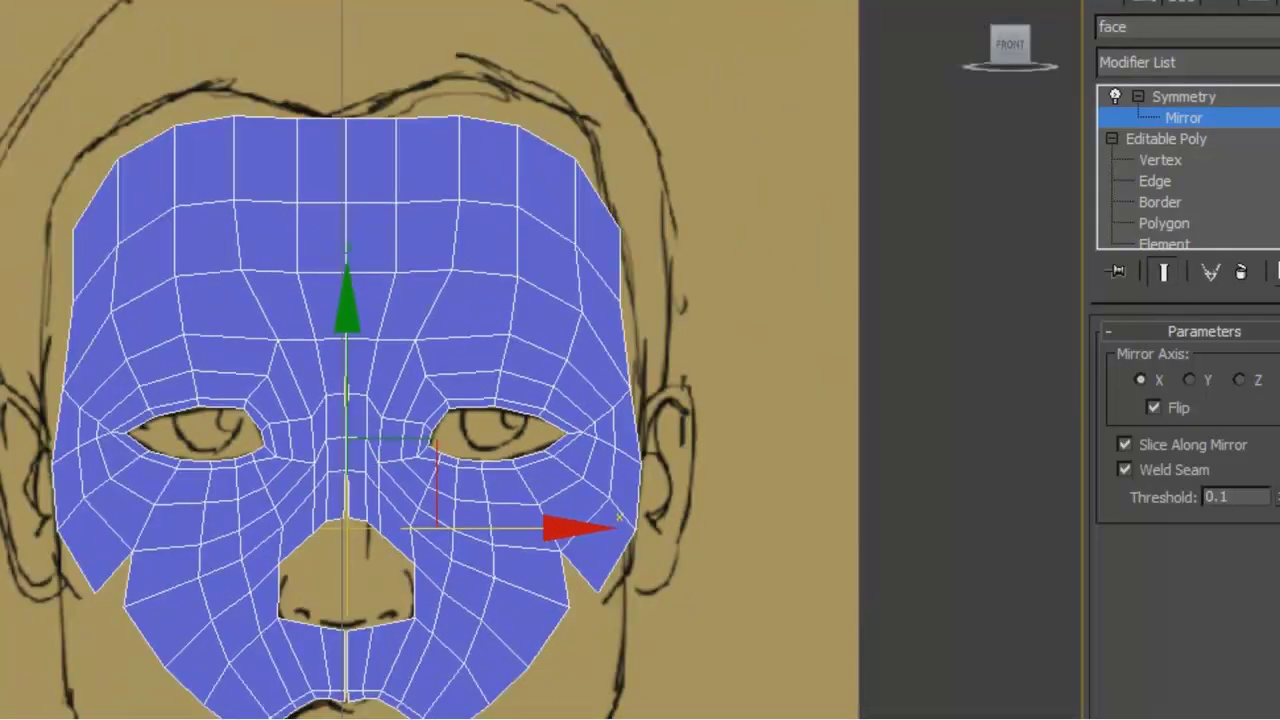
Step: Return to the base mesh's vertex level and show the mirrored end result while editing
left_click(1165, 164)
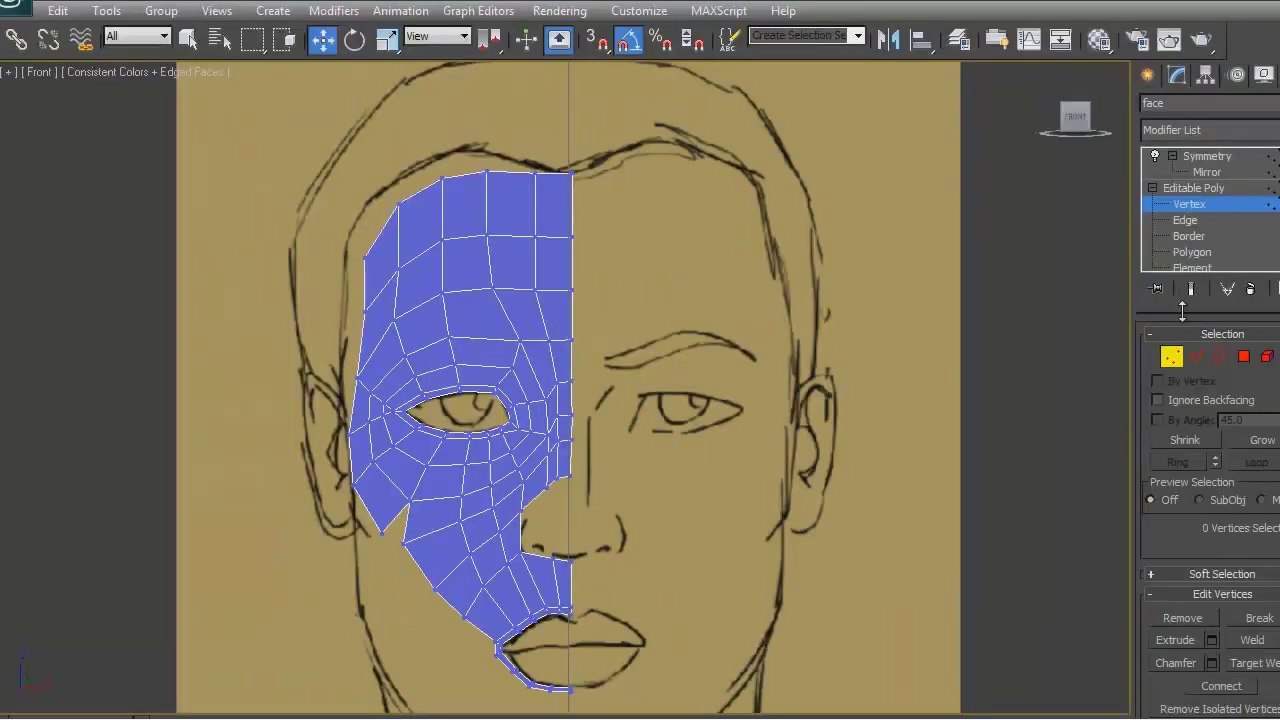
left_click(1163, 271)
middle_click_drag(890, 318, 903, 295)
scroll(903, 295, "up", 2)
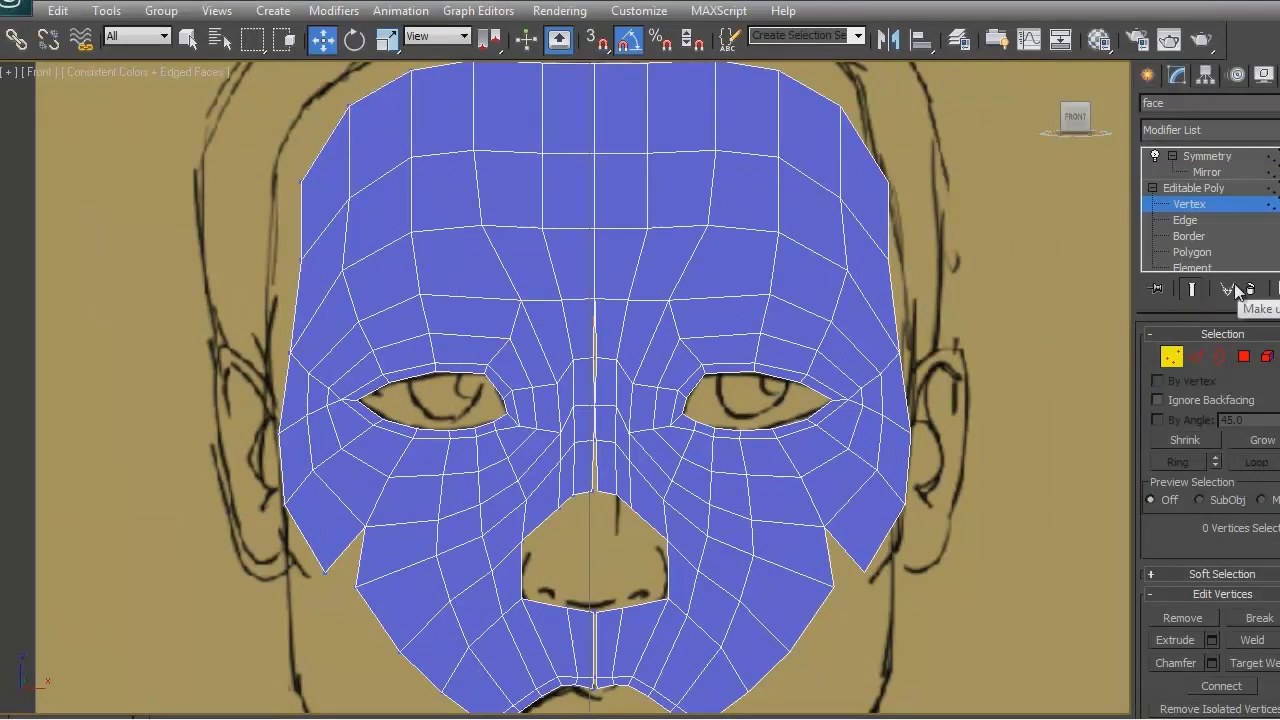
Step: Move the nose bridge's center vertices onto the mirror line to close the gap along the seam
scroll(542, 308, "up", 4)
left_click(655, 412)
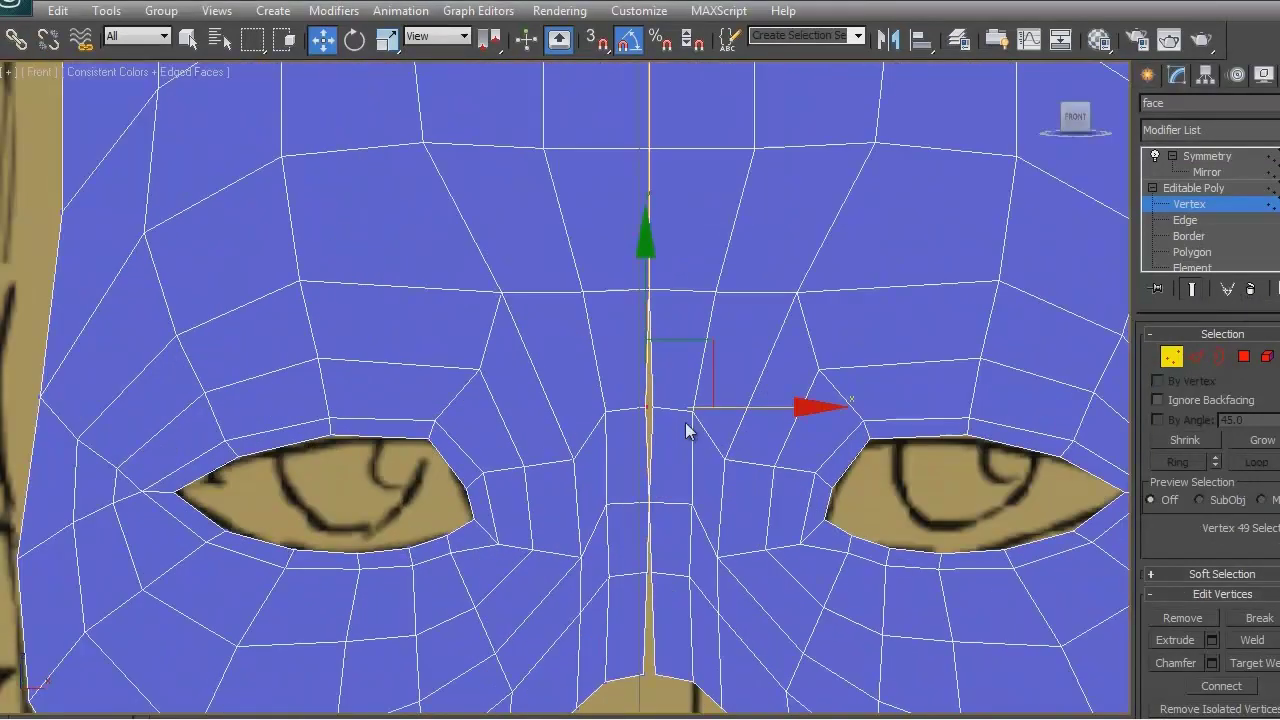
middle_click_drag(643, 583, 621, 477)
left_click_drag(643, 615, 650, 502)
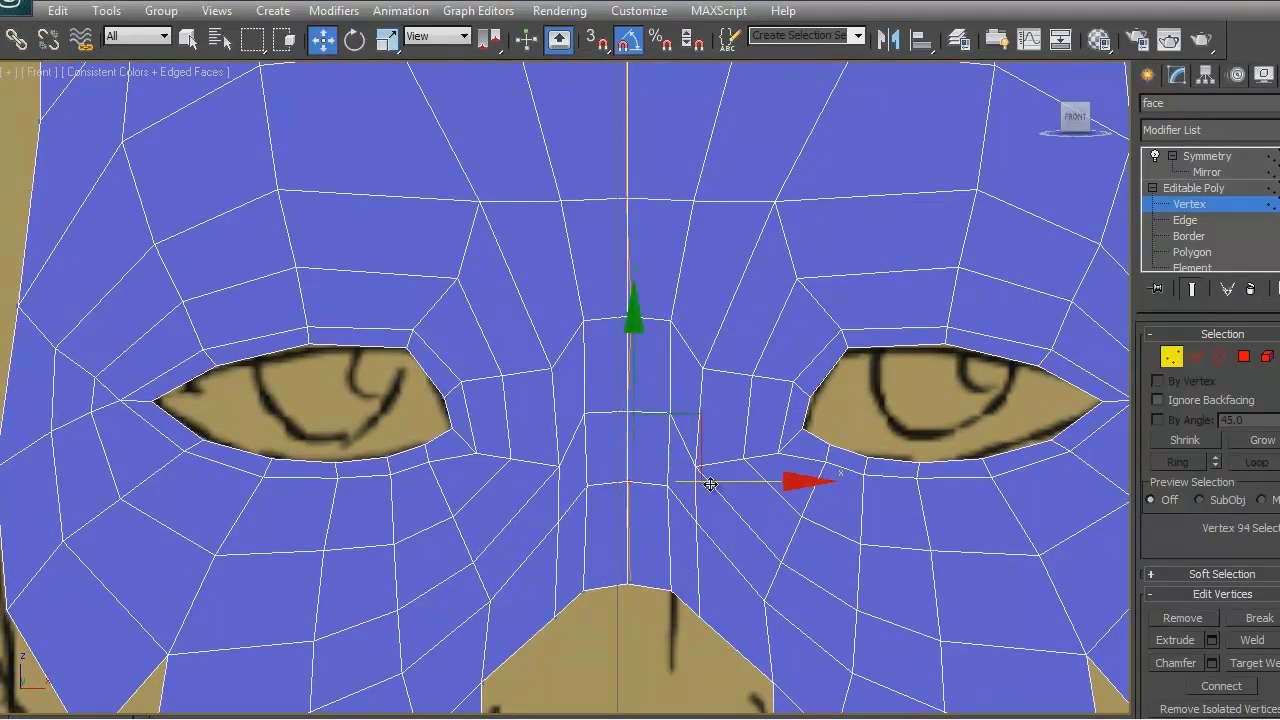
Step: Move the center vertices above the upper lip and below the lower lip onto the mirror line to close the remaining gaps
middle_click_drag(634, 625, 646, 449)
left_click_drag(652, 611, 636, 405)
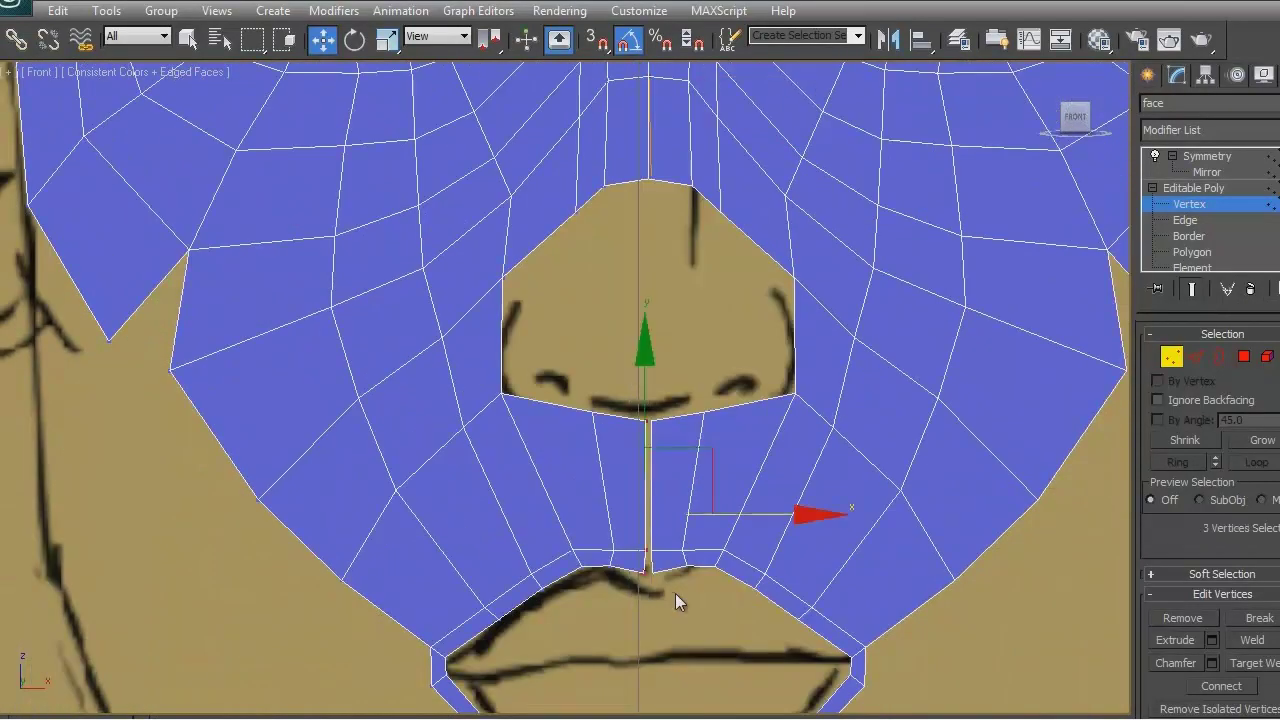
middle_click_drag(693, 613, 640, 360)
left_click_drag(638, 502, 700, 531)
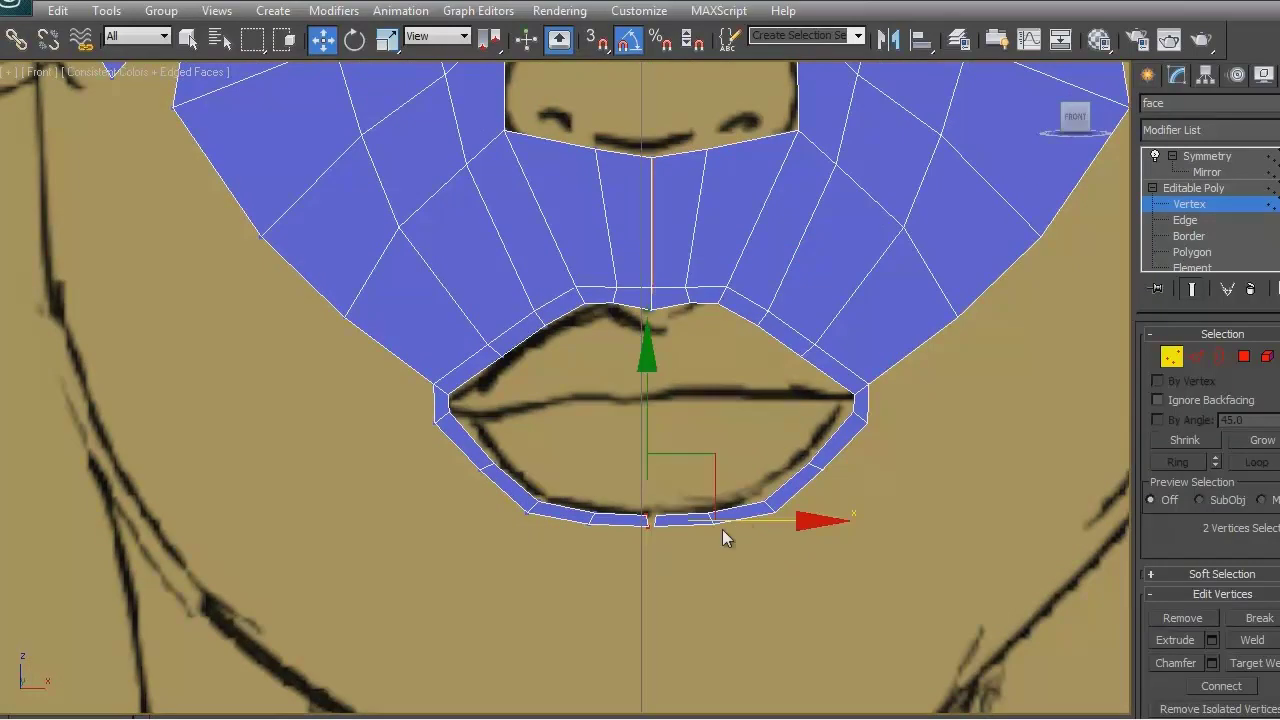
left_click(920, 494)
key("z")
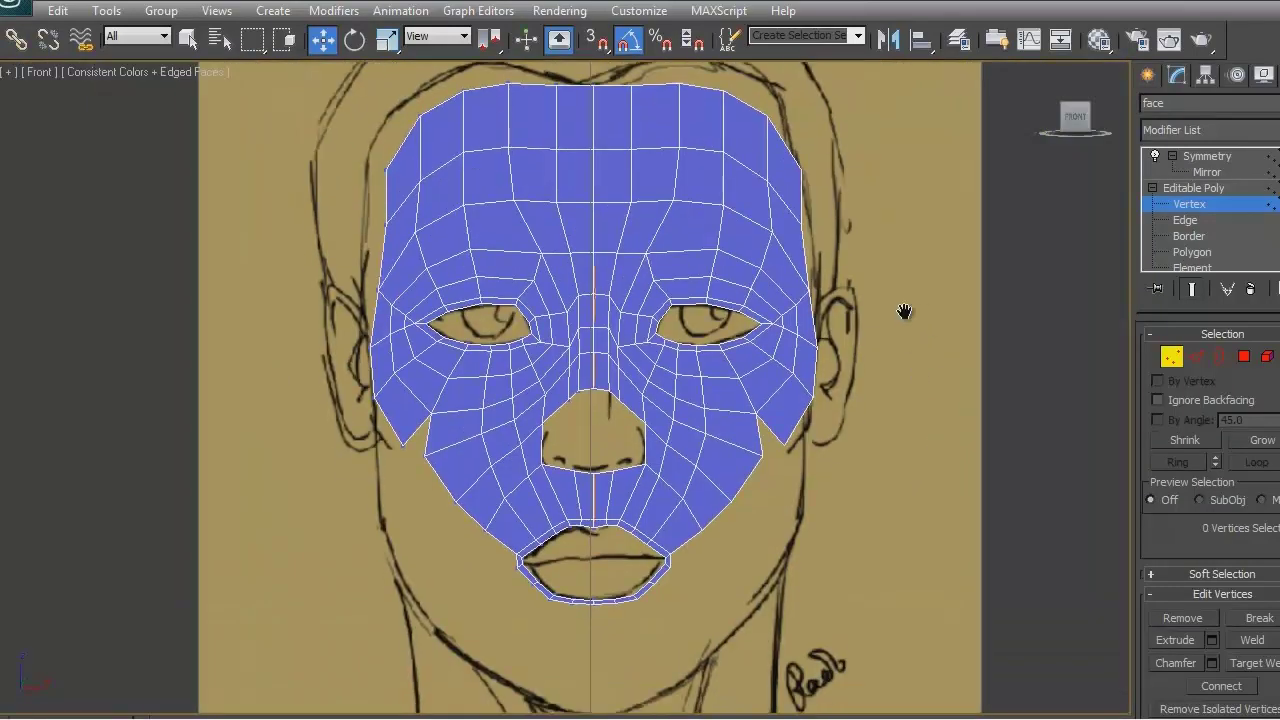
Step: Leave vertex editing and add a MeshSmooth modifier to the face between the base mesh and the Symmetry modifier
left_click(1173, 355)
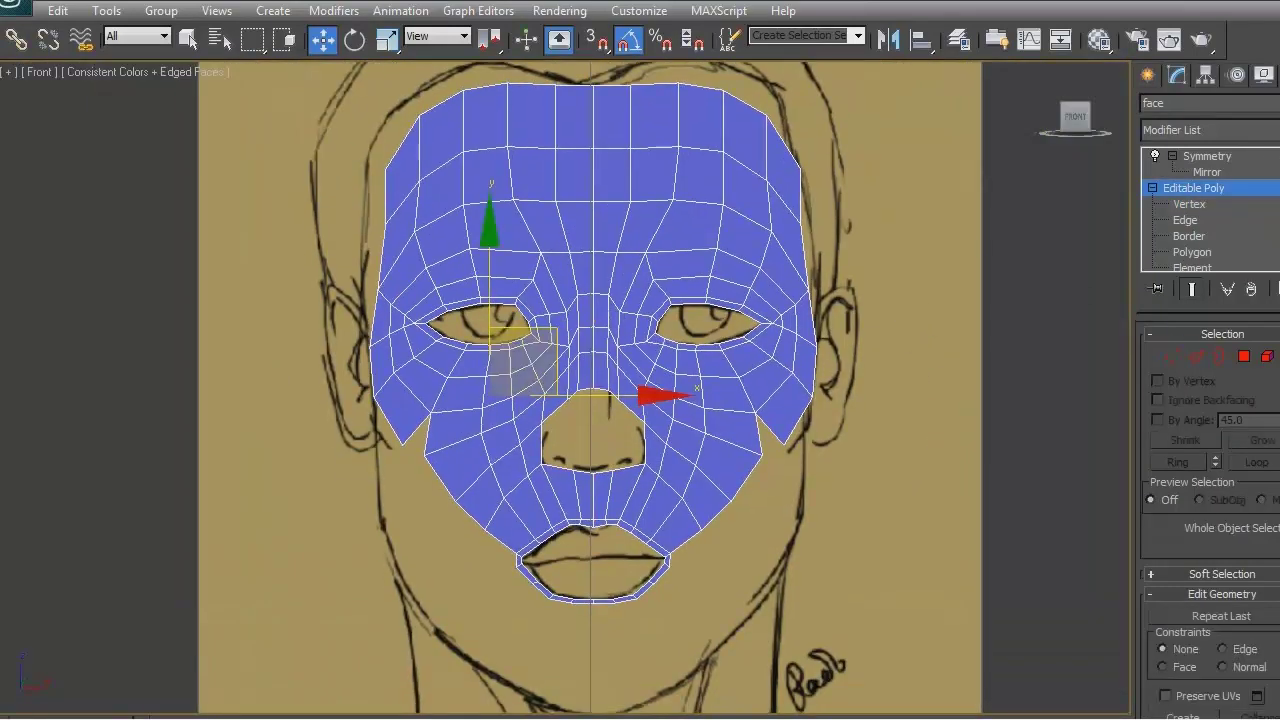
left_click(1210, 130)
scroll(1200, 380, "down", 1)
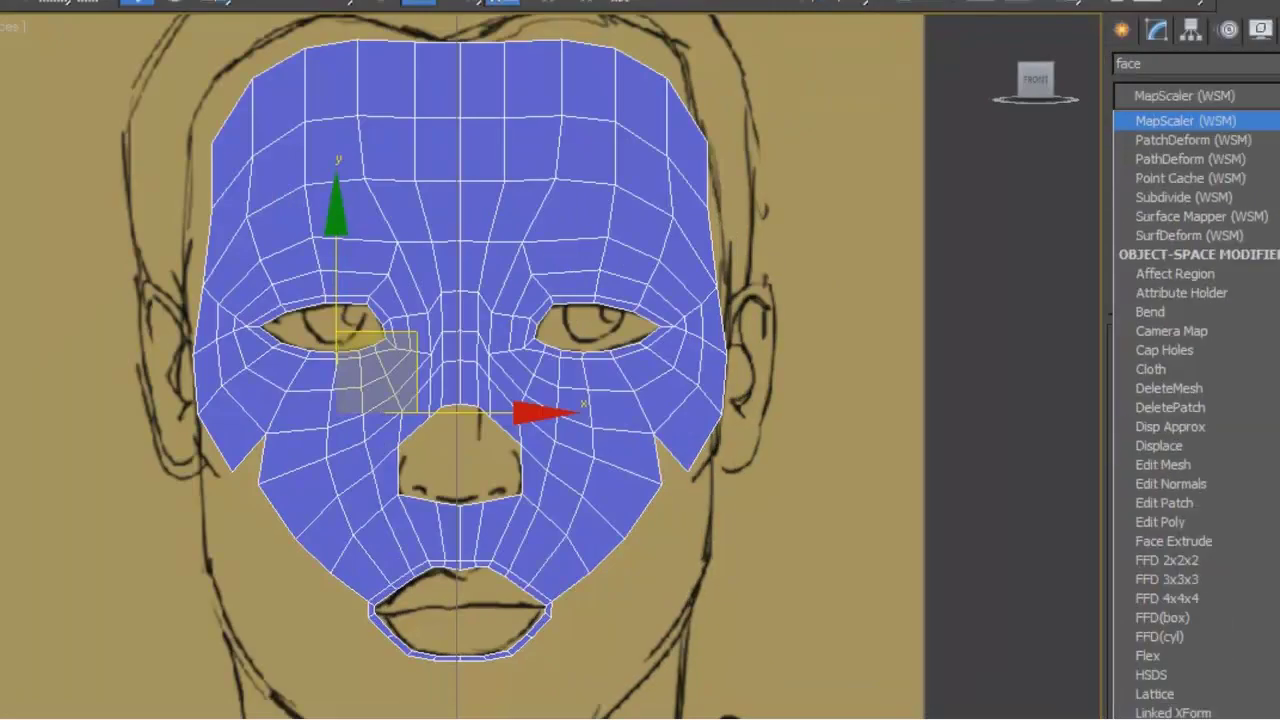
scroll(1190, 400, "down", 6)
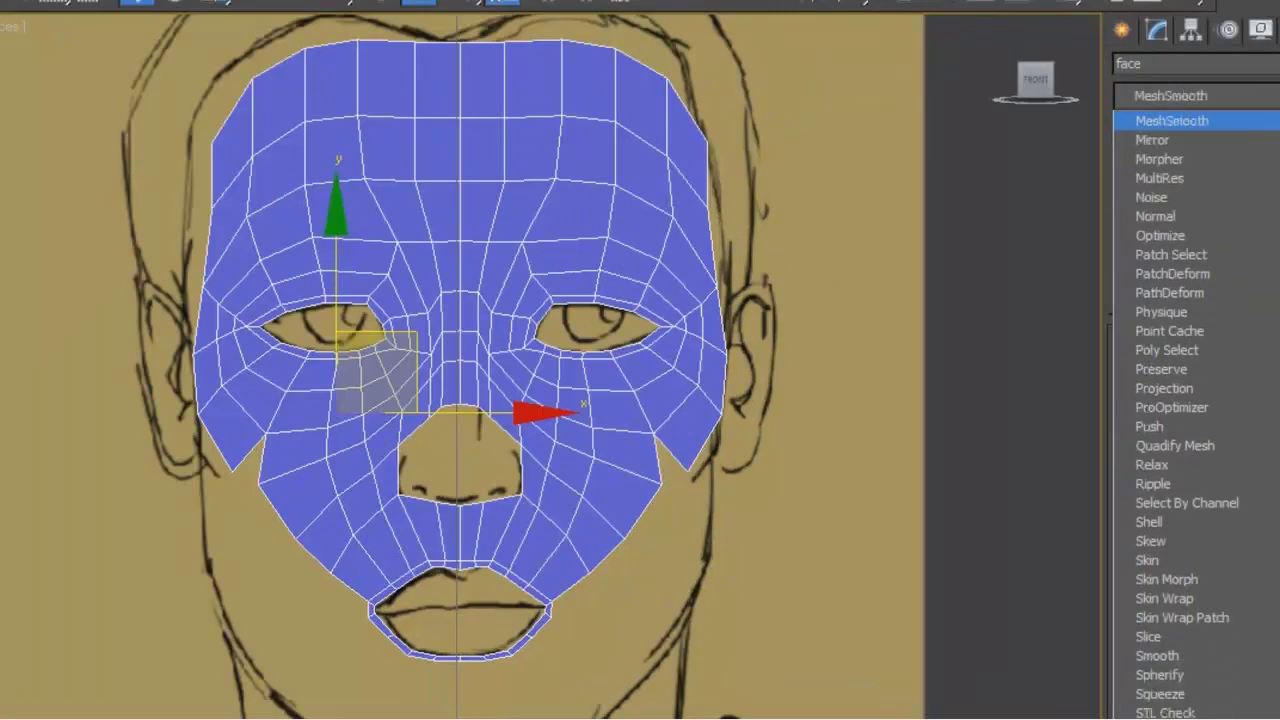
key("Return")
scroll(839, 285, "down", 2)
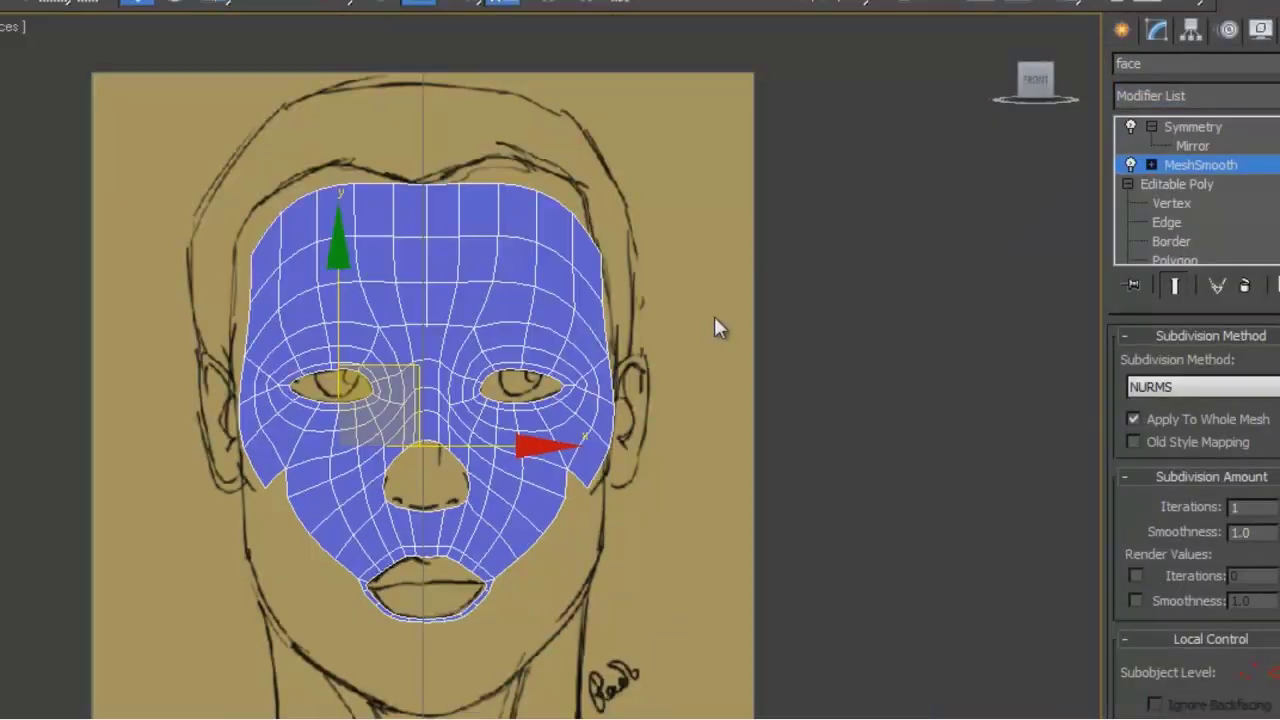
Step: Isolate the face mesh and inspect the smoothed, mirrored shape from the side
middle_click_drag(702, 318, 897, 300, "alt")
key("alt+q")
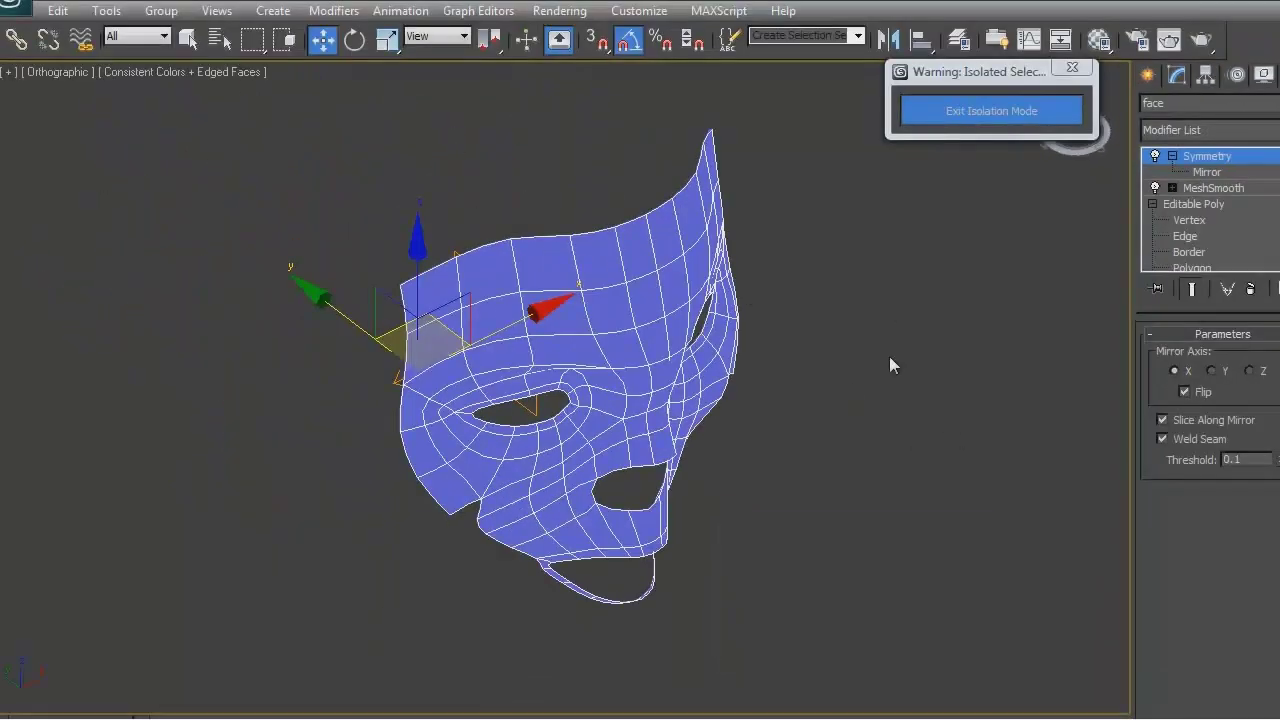
middle_click_drag(889, 366, 1142, 234, "alt")
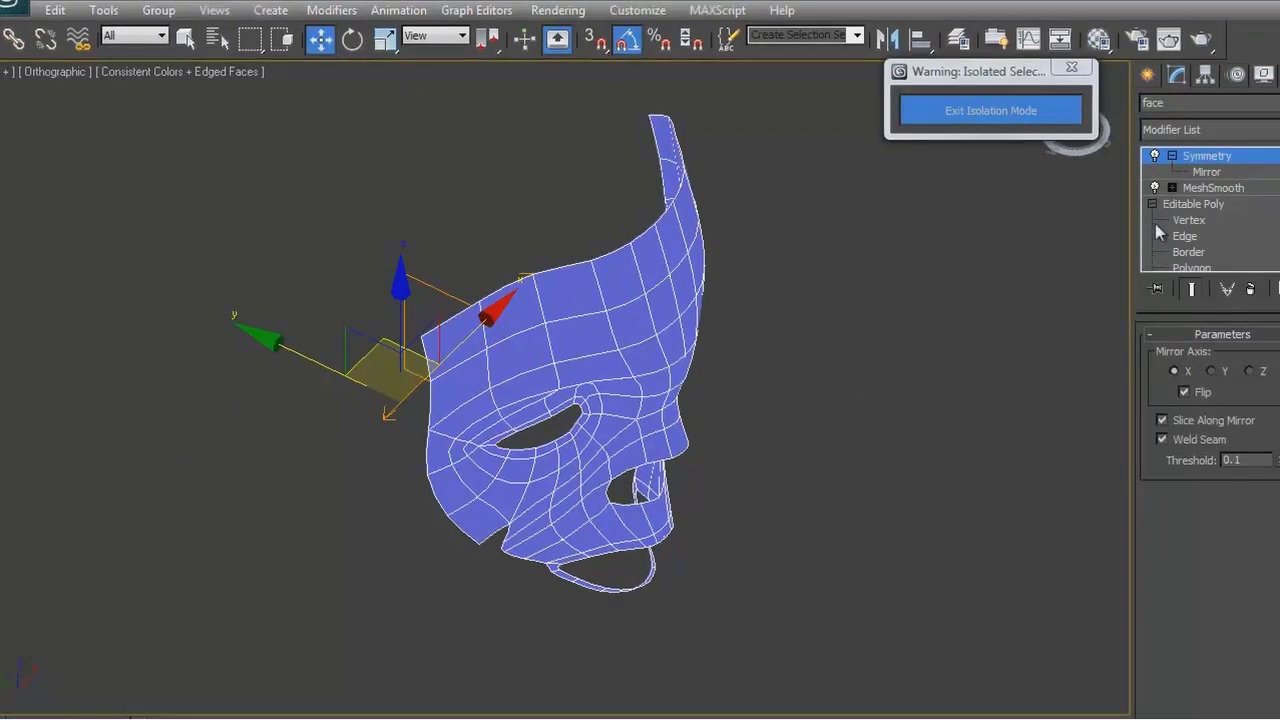
Step: Return to the base mesh's vertices and reposition the vertex on the forehead's upper edge above the eye to refine its curvature
left_click(1160, 218)
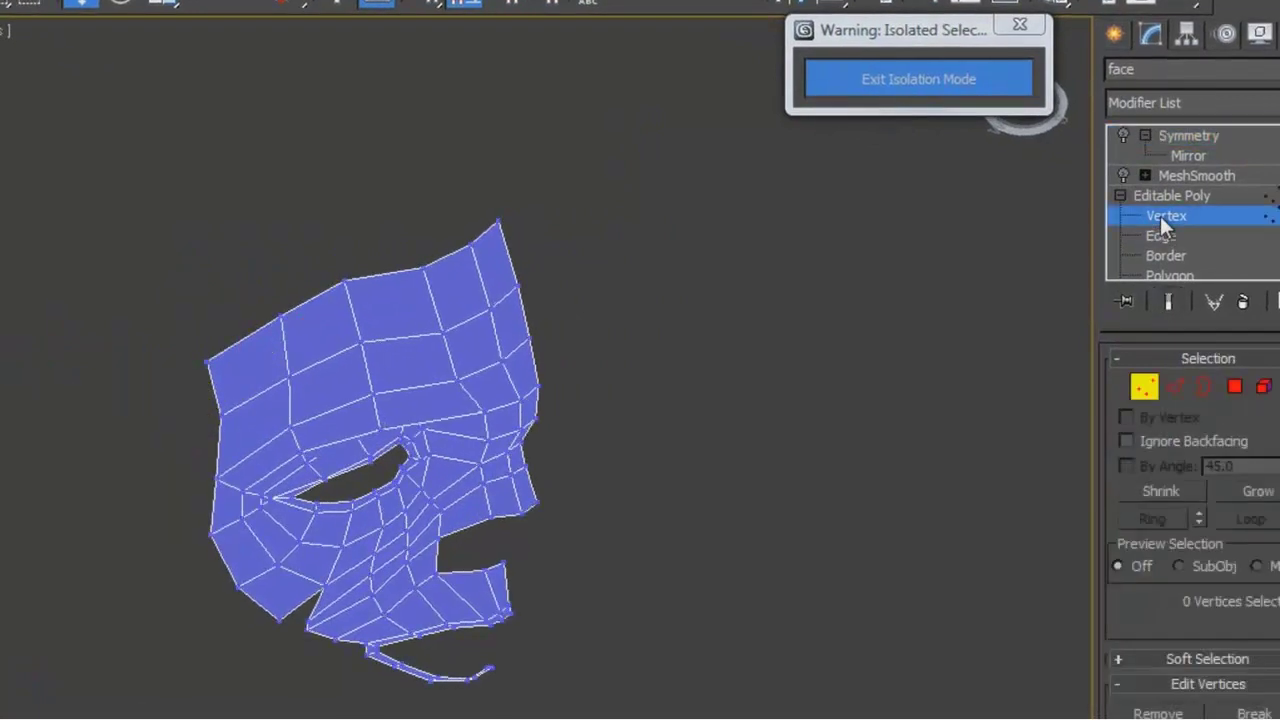
middle_click_drag(857, 402, 848, 327, "alt")
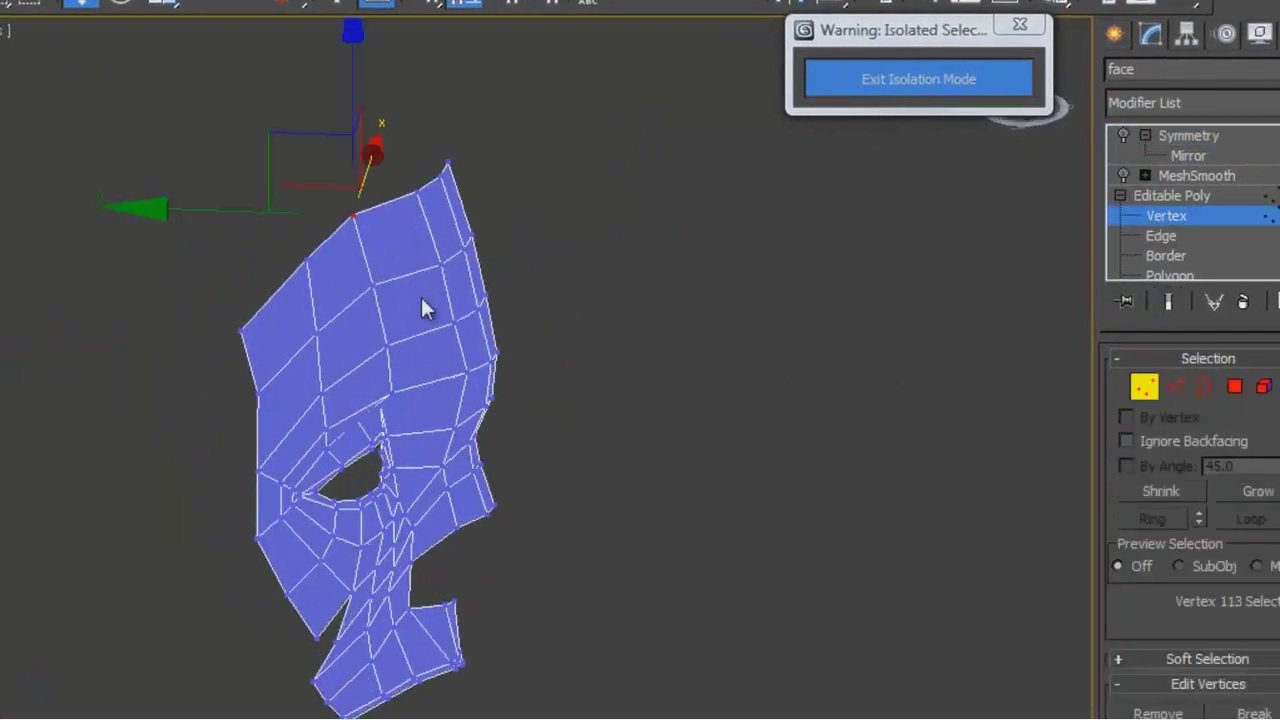
left_click_drag(356, 215, 377, 289)
middle_click_drag(673, 354, 500, 356, "alt")
middle_click_drag(213, 379, 620, 409, "alt")
left_click(640, 478)
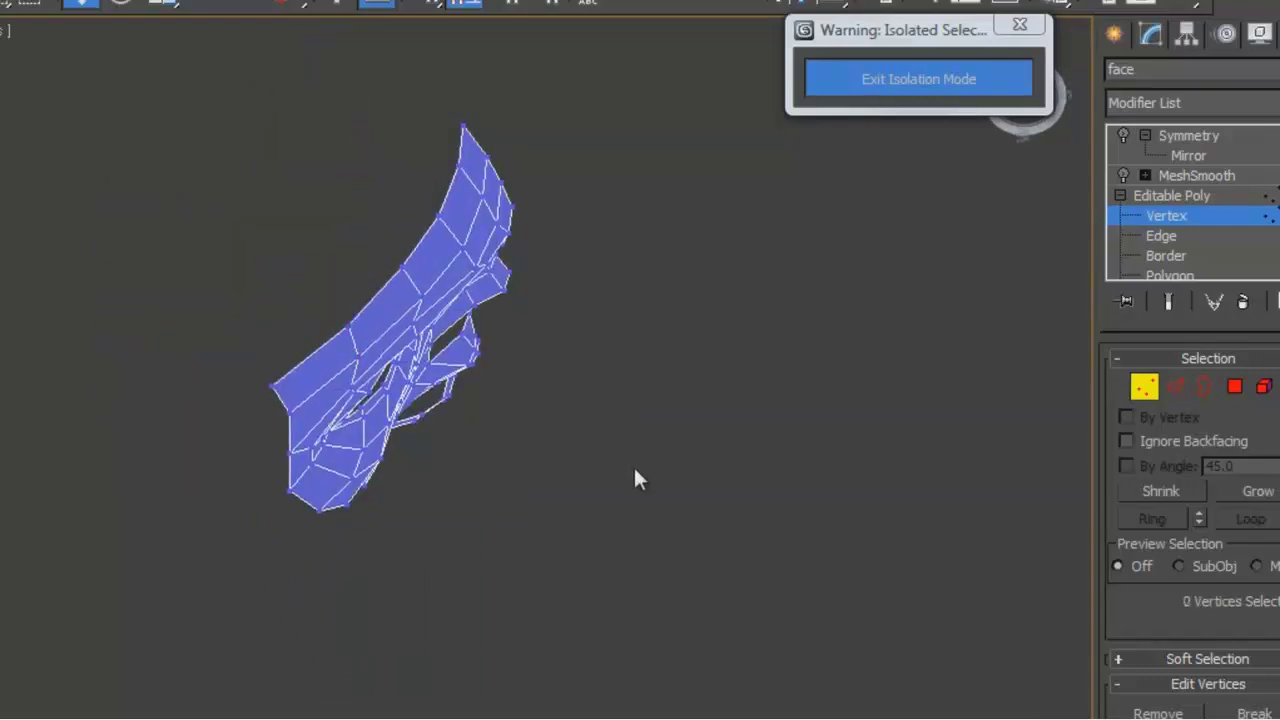
Step: Adjust the depth of the middle and lower forehead vertices above the eye to round the forehead's profile
middle_click_drag(636, 478, 680, 280, "alt")
left_click(414, 384)
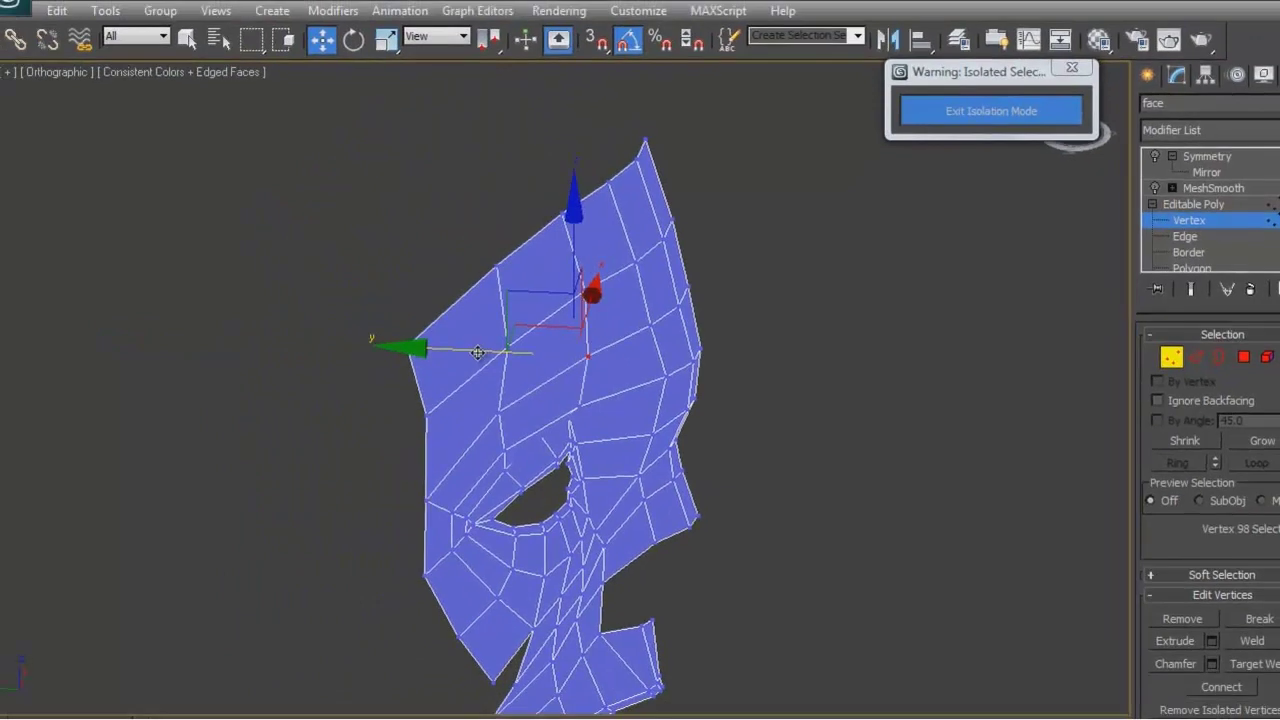
middle_click_drag(483, 352, 803, 369, "alt")
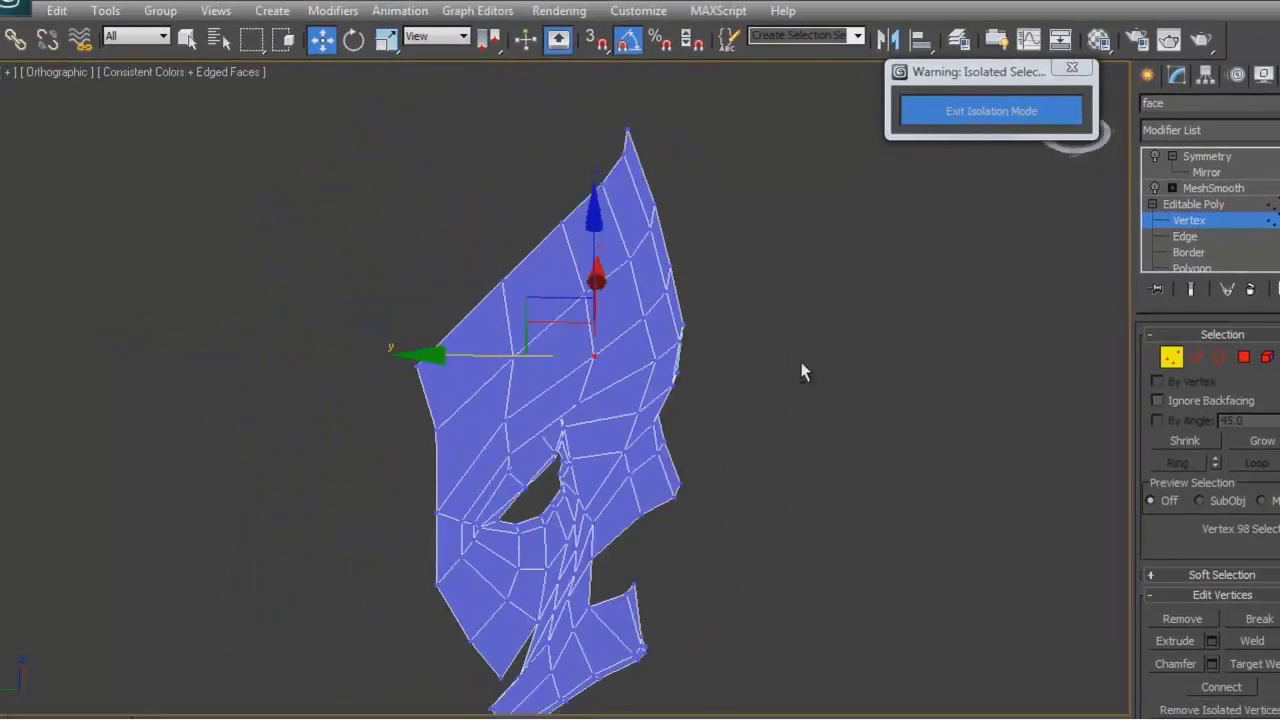
left_click(584, 410)
middle_click_drag(471, 404, 848, 375, "alt")
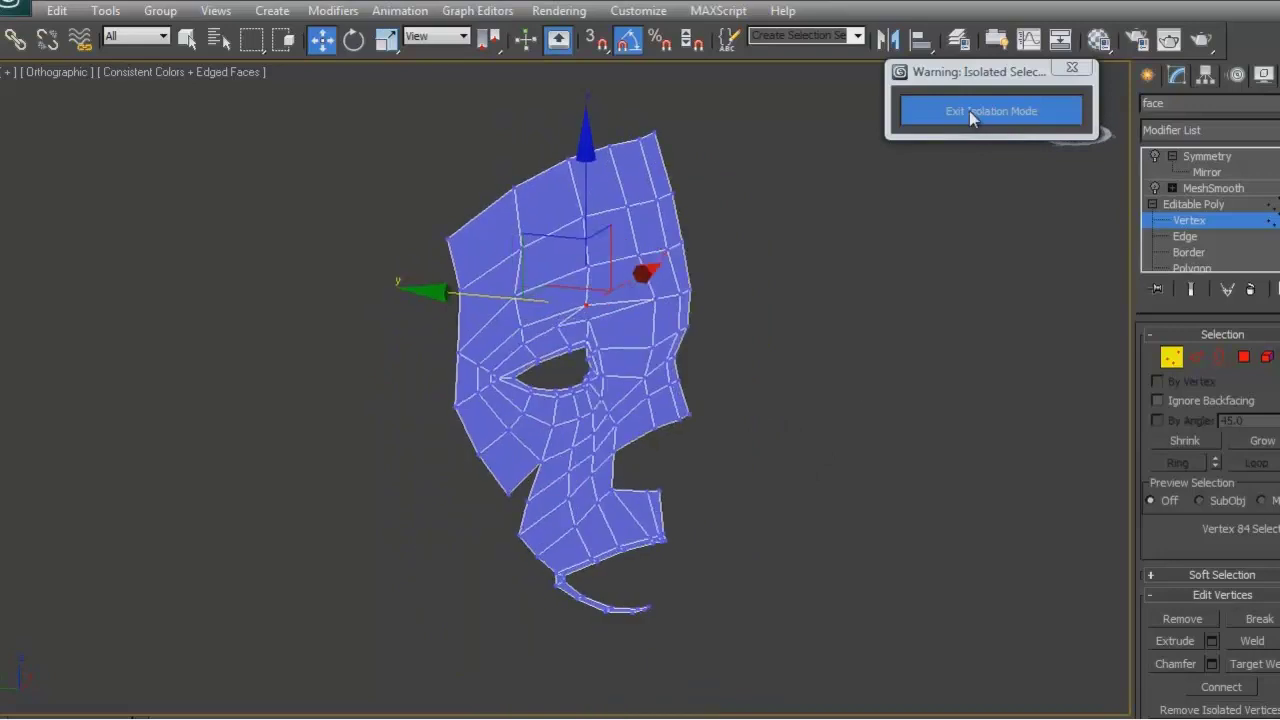
Step: Finish vertex editing, check the smoothed face in the front view, and exit isolation to bring back the reference drawing
left_click(1171, 357)
middle_click_drag(960, 335, 875, 430, "alt")
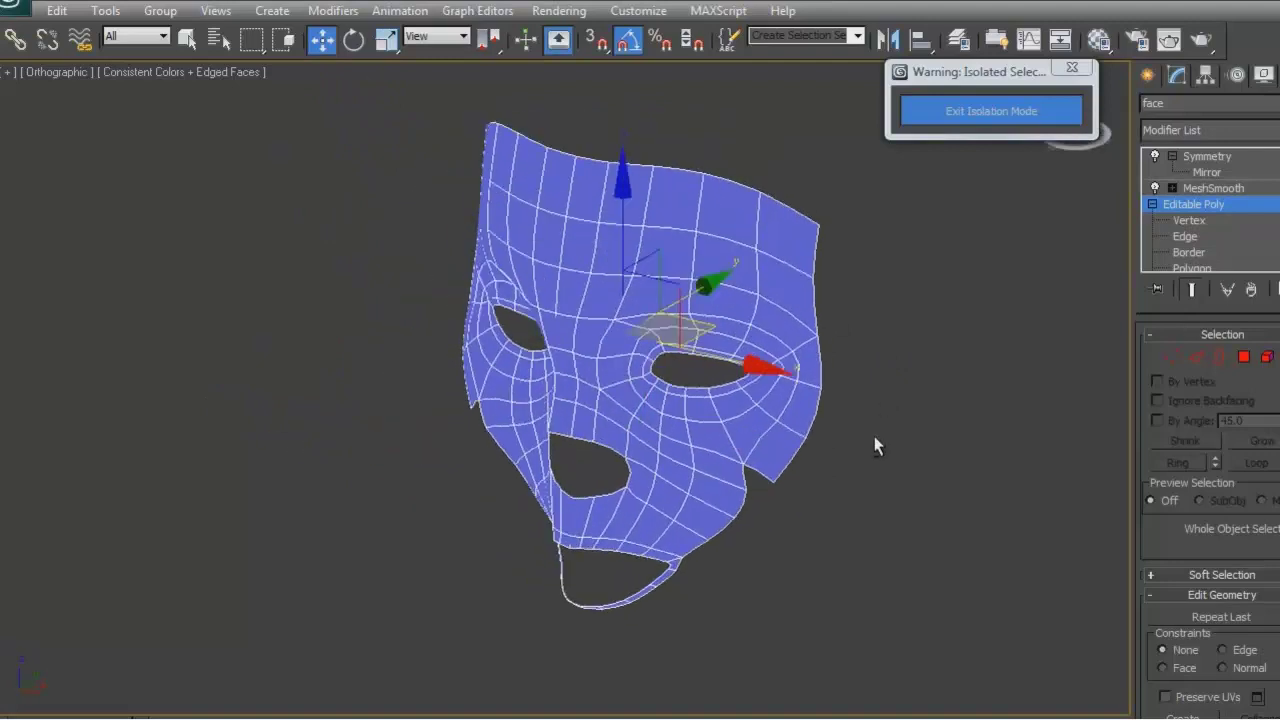
key("q")
key("f")
key("z")
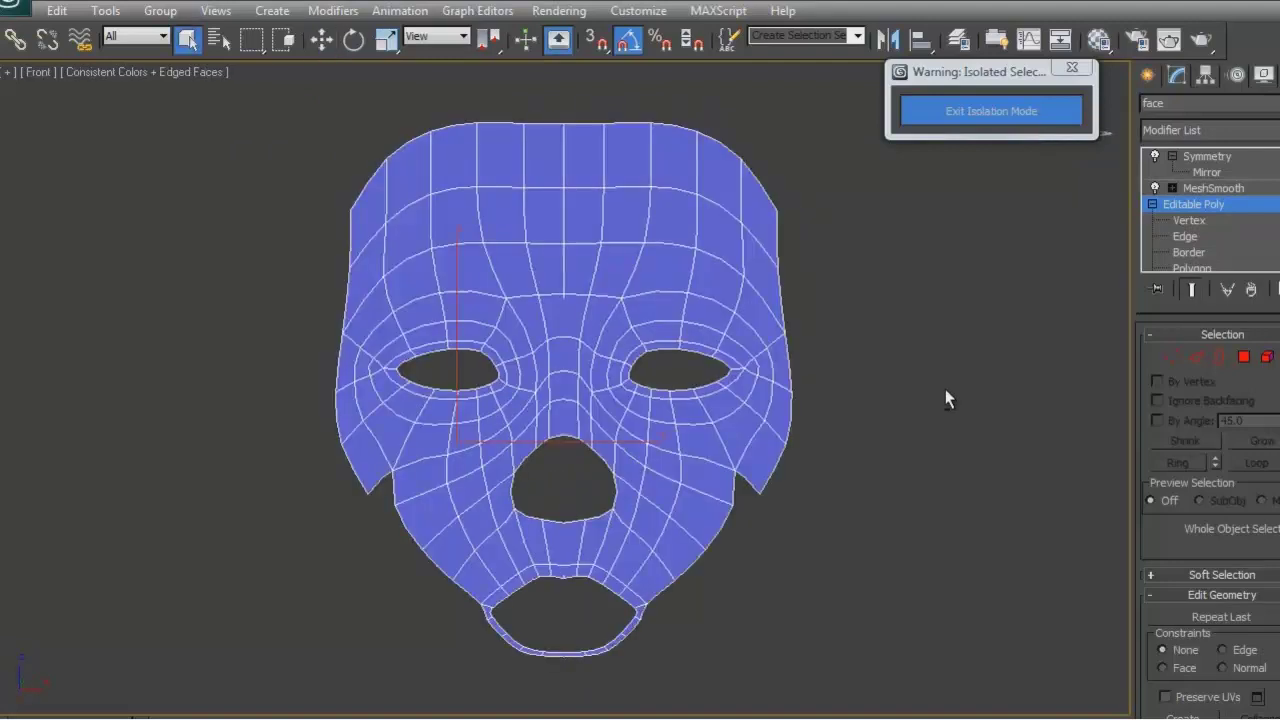
left_click(988, 110)
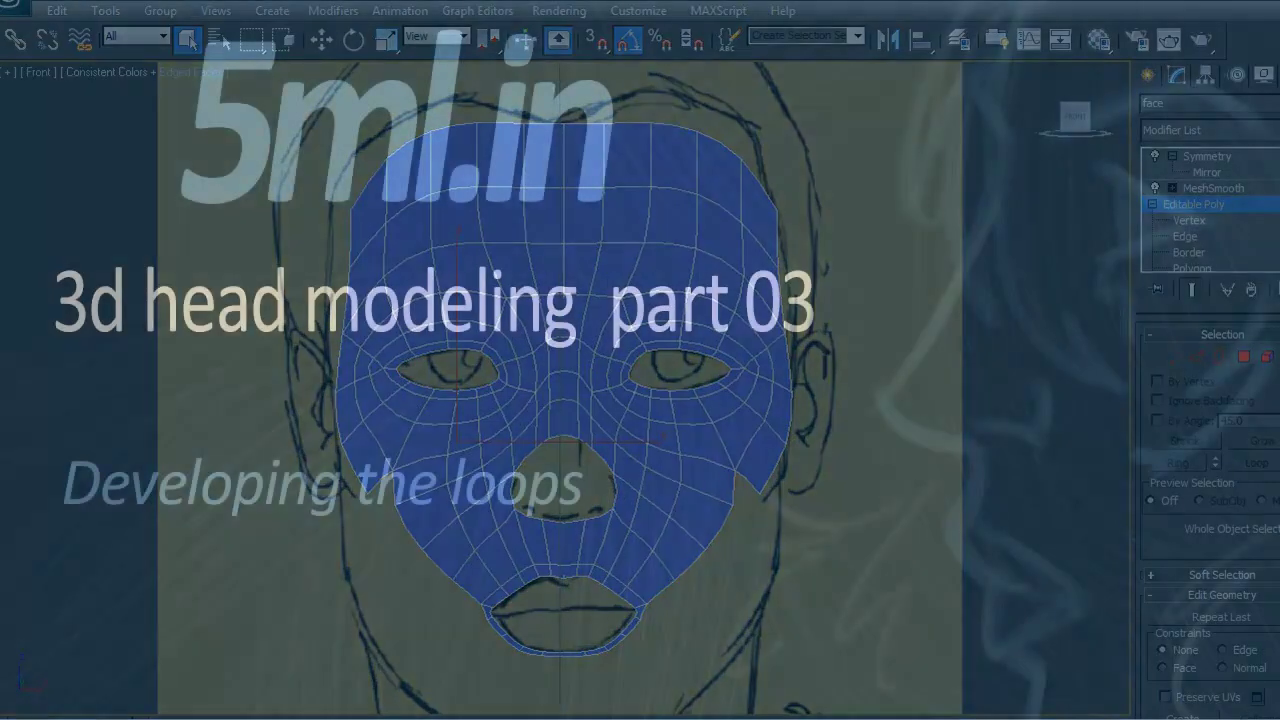